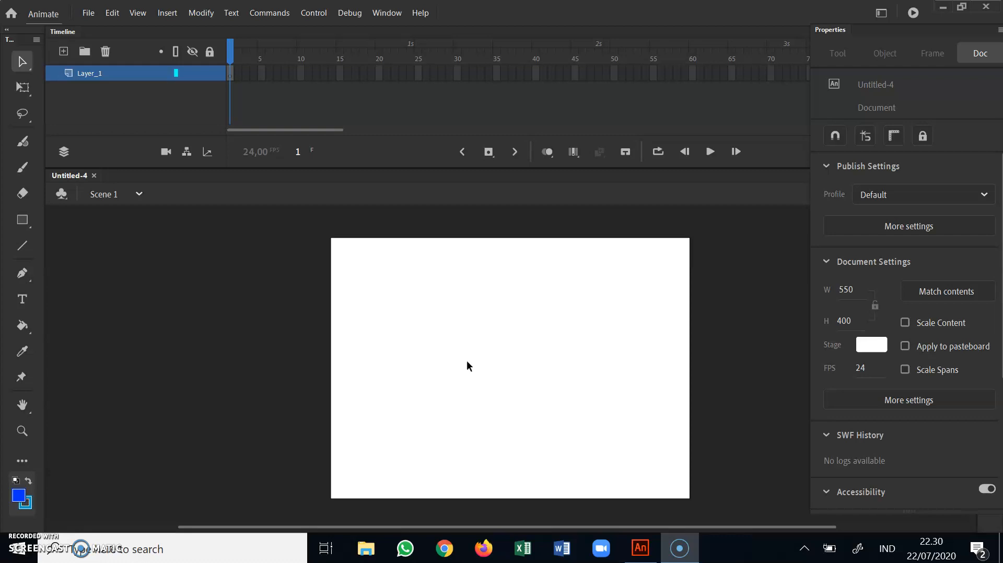
# - Undock and close the Tools panel, reopen it and dock it again beside the timeline and stage
pyautogui.moveTo(17, 43); pyautogui.dragTo(117, 58)
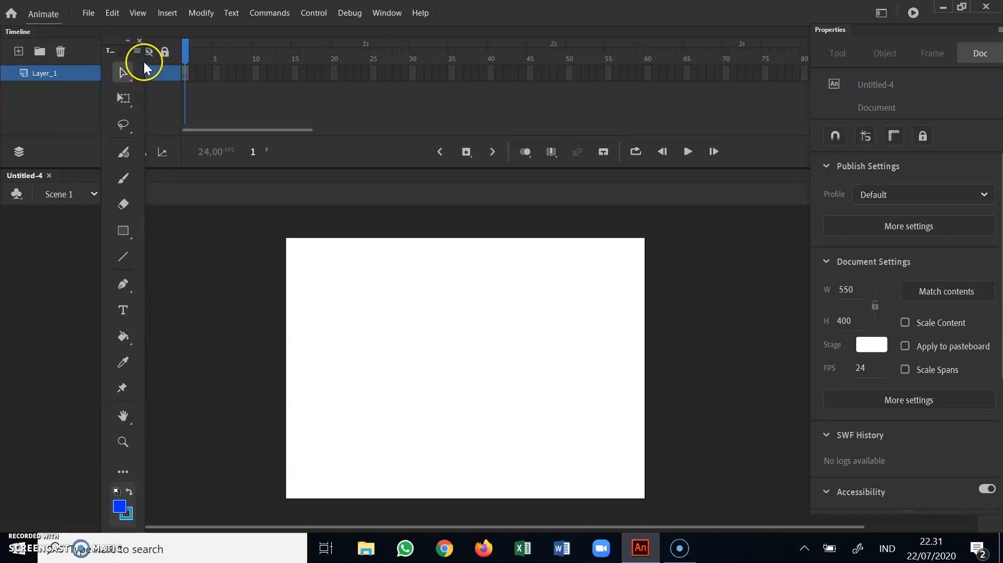
pyautogui.click(140, 40)
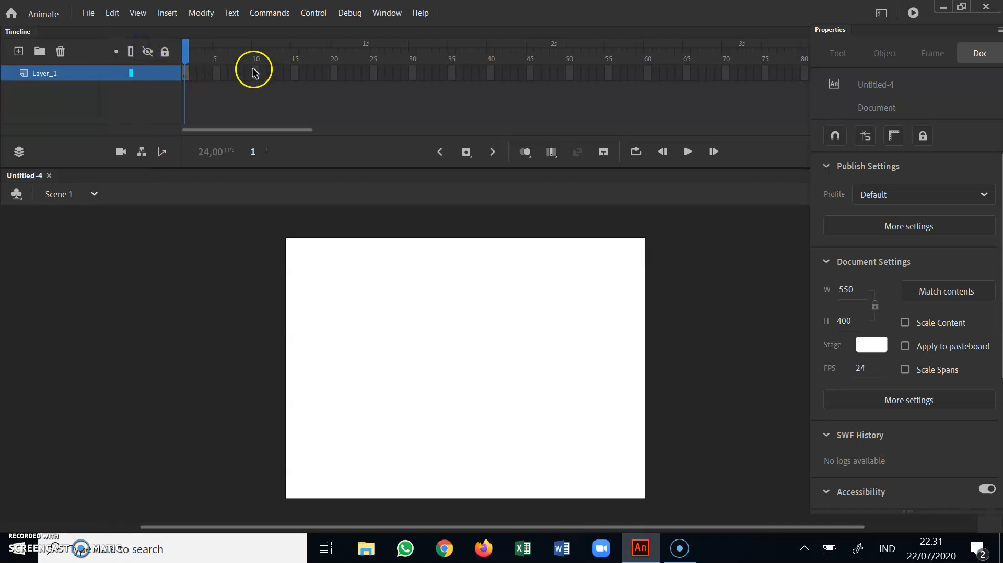
pyautogui.click(381, 13)
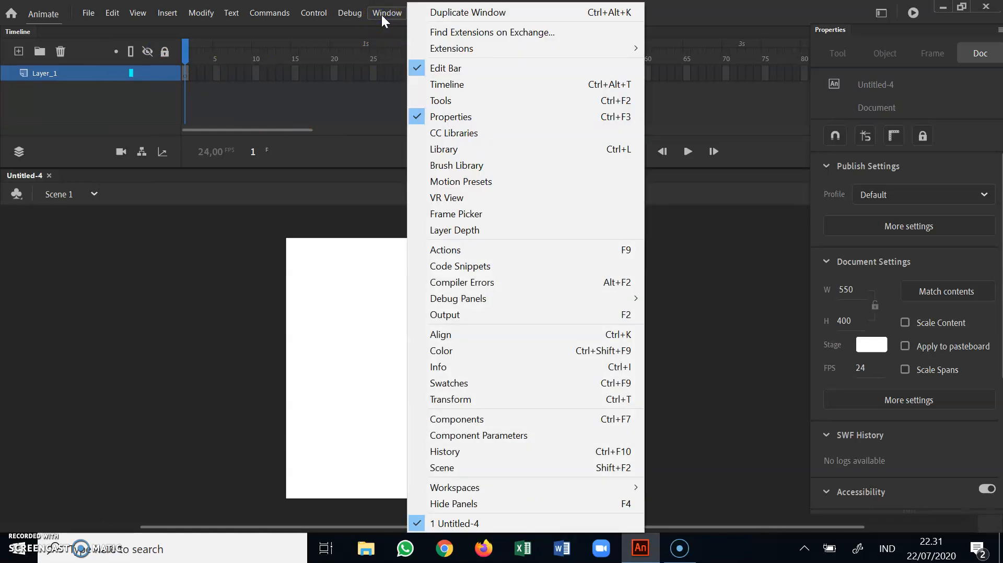
pyautogui.click(433, 101)
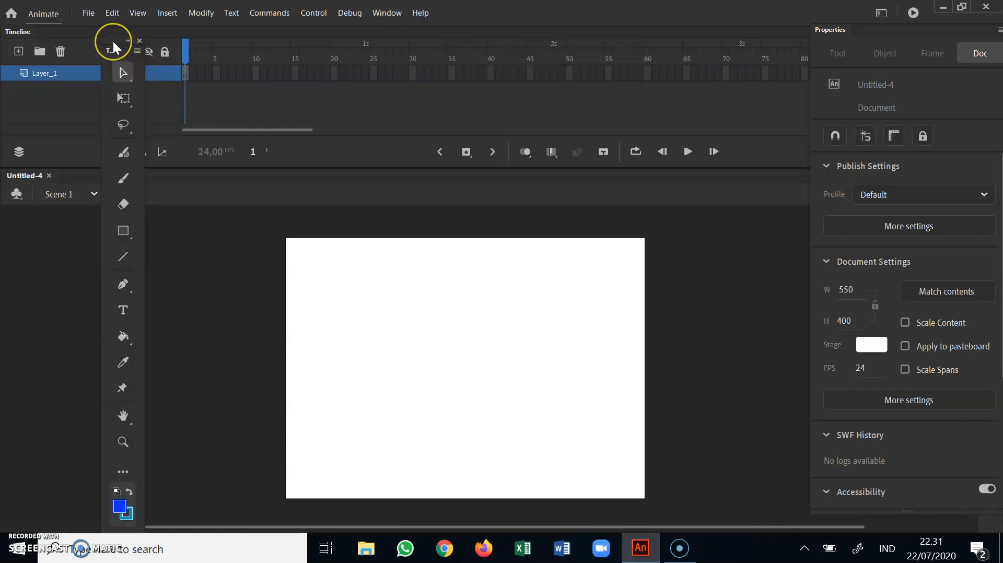
pyautogui.moveTo(113, 43); pyautogui.dragTo(18, 46)
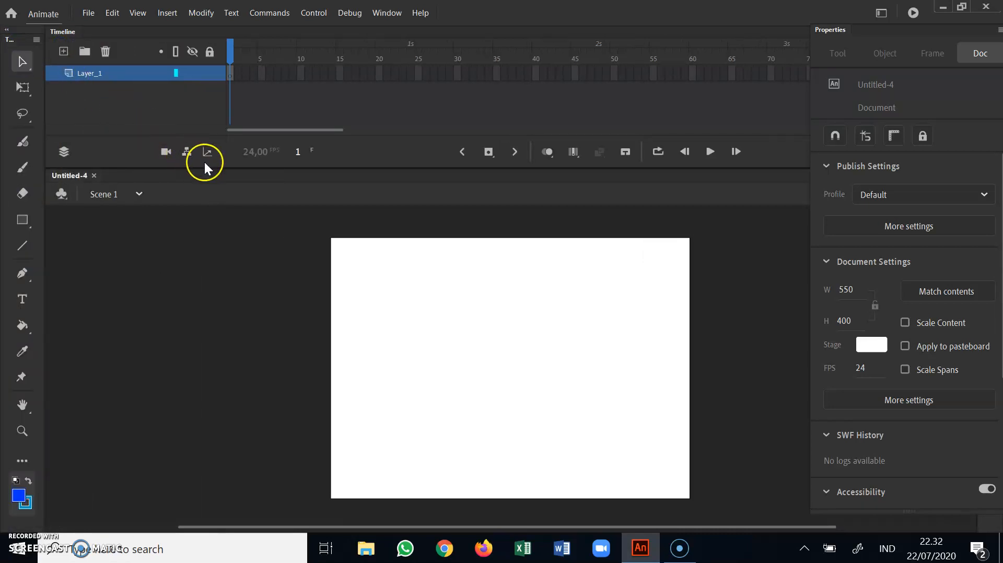
# - Open the Color panel to examine the fill and stroke color settings, and close it again
pyautogui.click(384, 13)
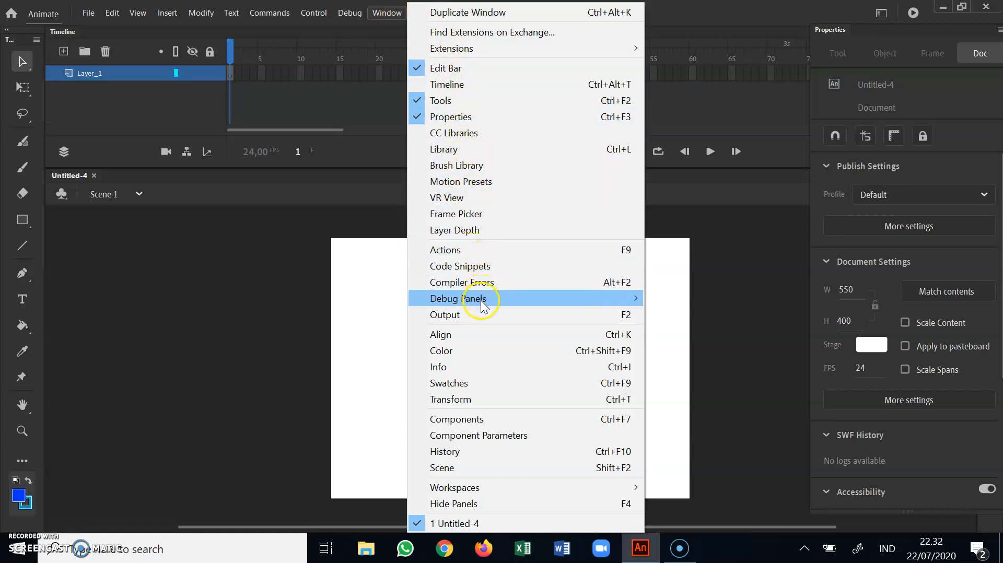
pyautogui.click(482, 350)
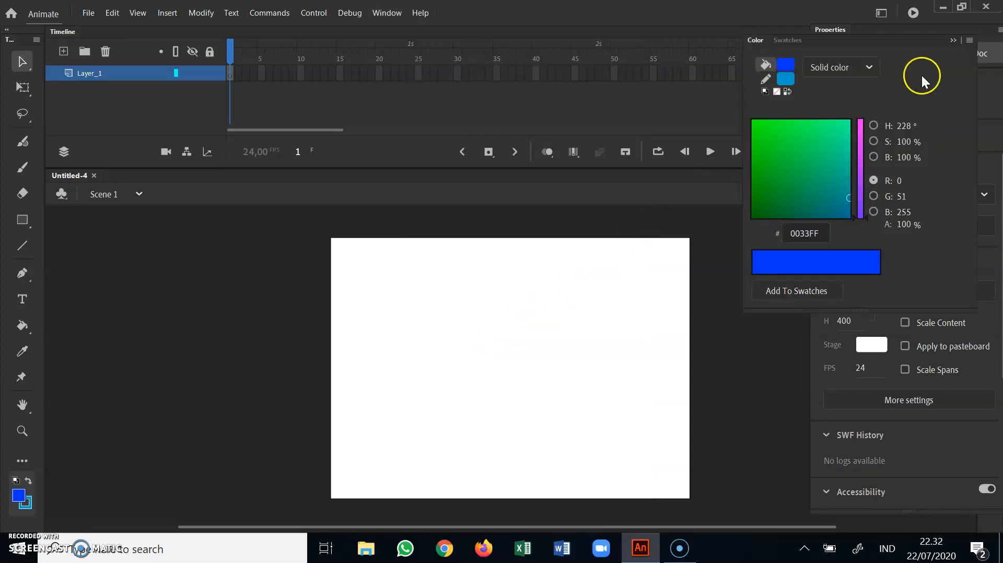
pyautogui.click(954, 41)
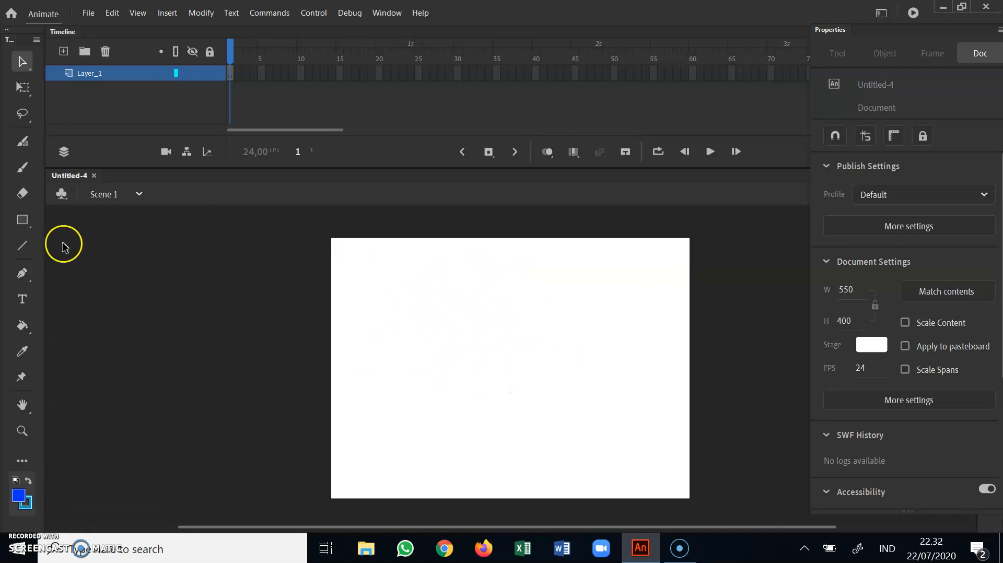
# - Draw a blue rectangle about 197 by 152 px and move it with its outline to about X 58, Y 206 on the stage
pyautogui.click(27, 220)
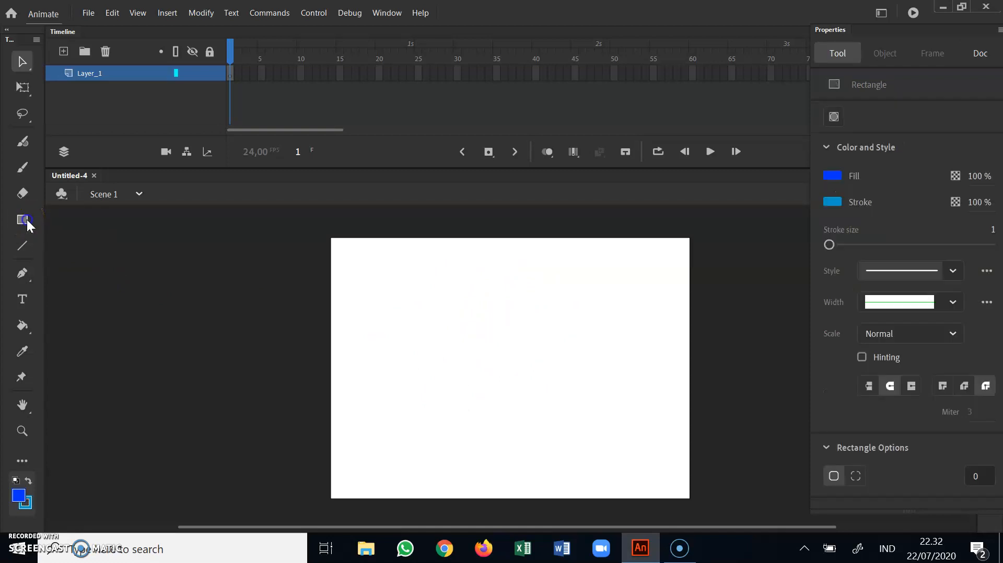
pyautogui.moveTo(401, 284)
pyautogui.mouseDown()
pyautogui.moveTo(427, 319)
pyautogui.moveTo(531, 384)
pyautogui.mouseUp()
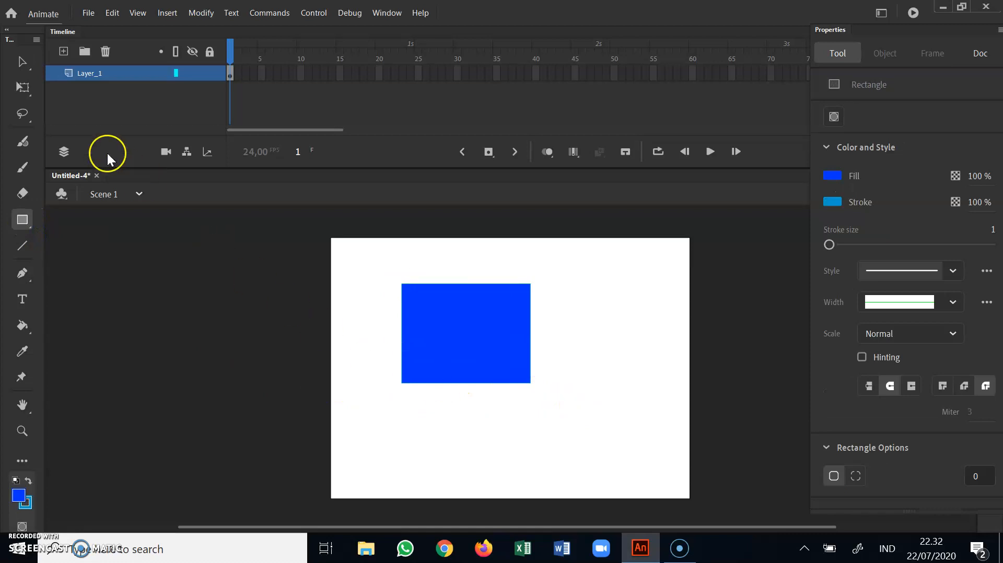
pyautogui.click(25, 64)
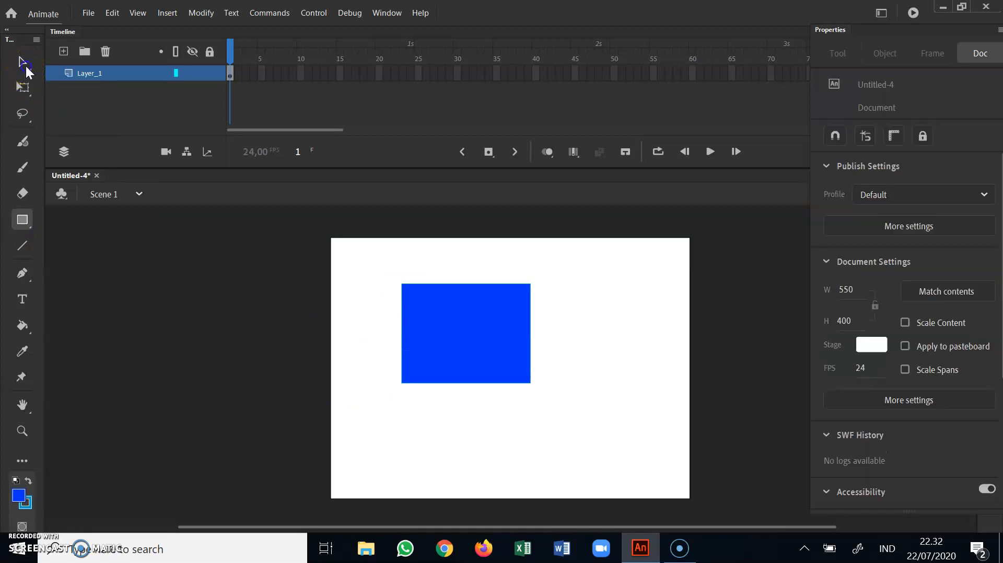
pyautogui.click(463, 305)
pyautogui.click(557, 330)
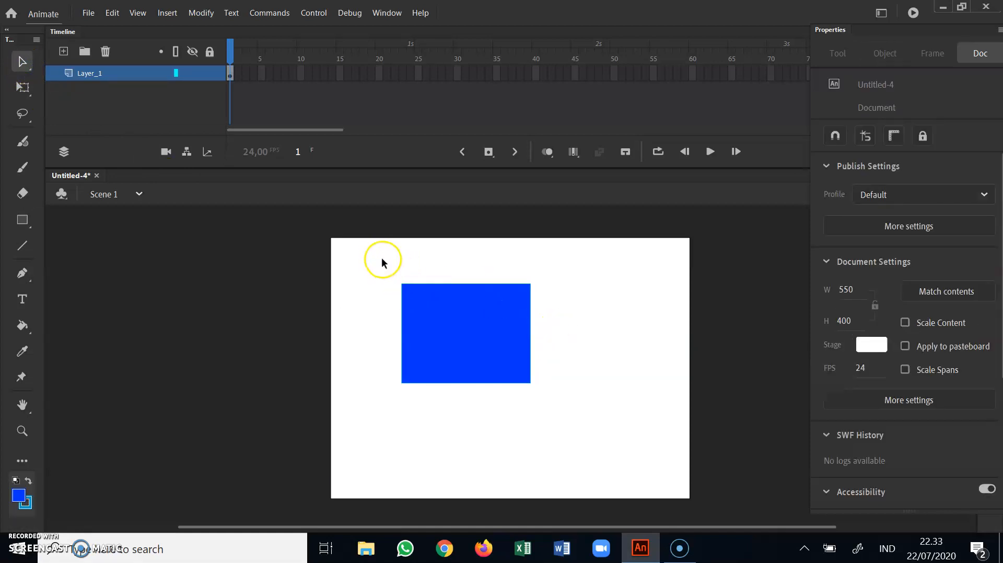
pyautogui.moveTo(379, 255); pyautogui.dragTo(552, 405)
pyautogui.moveTo(482, 327); pyautogui.dragTo(447, 415)
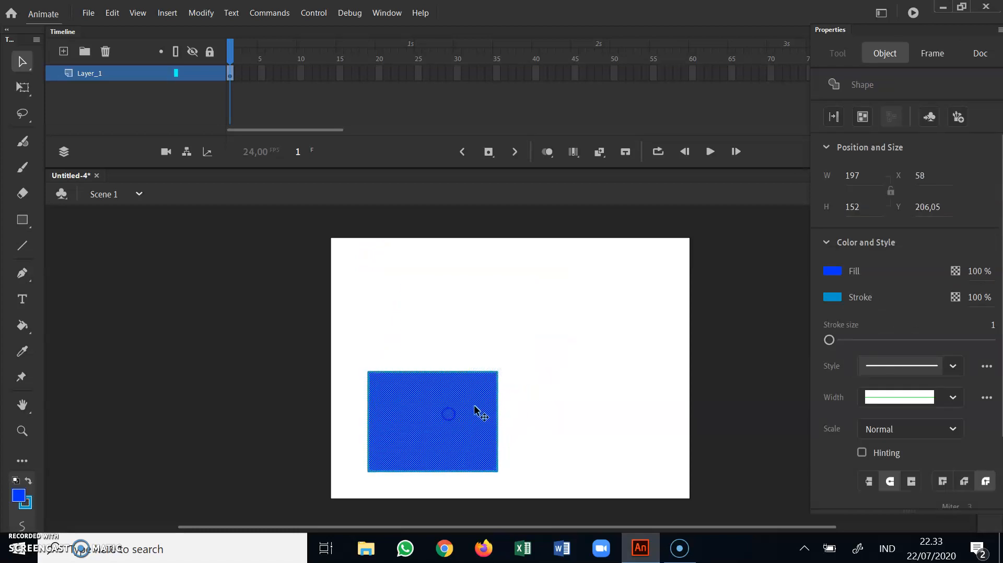
pyautogui.click(516, 387)
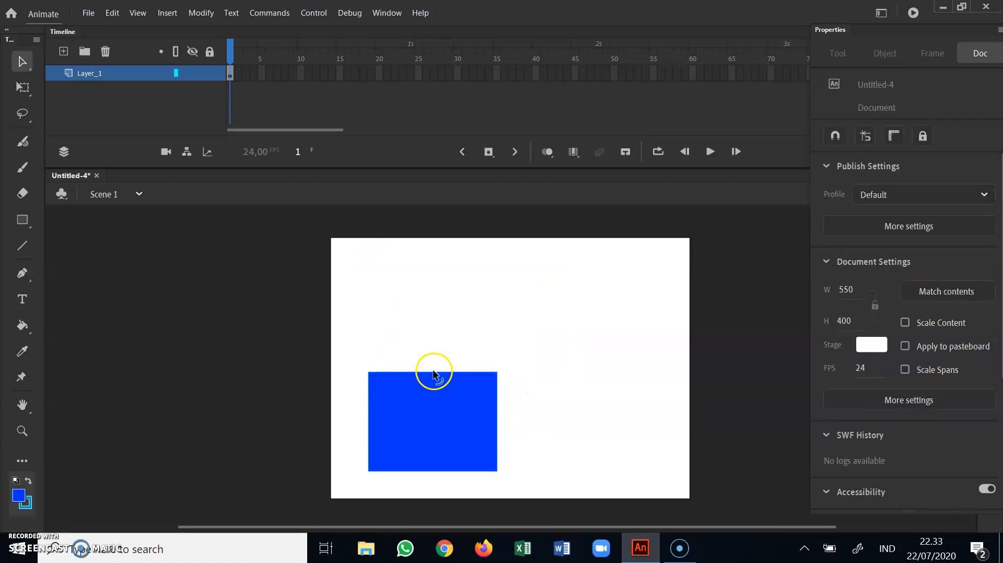
# - Distort the rectangle with the Selection tool, arching its top and bottom edges upward, pulling its upper-right corner outward and curving its right edge inward
pyautogui.moveTo(433, 374); pyautogui.dragTo(435, 274)
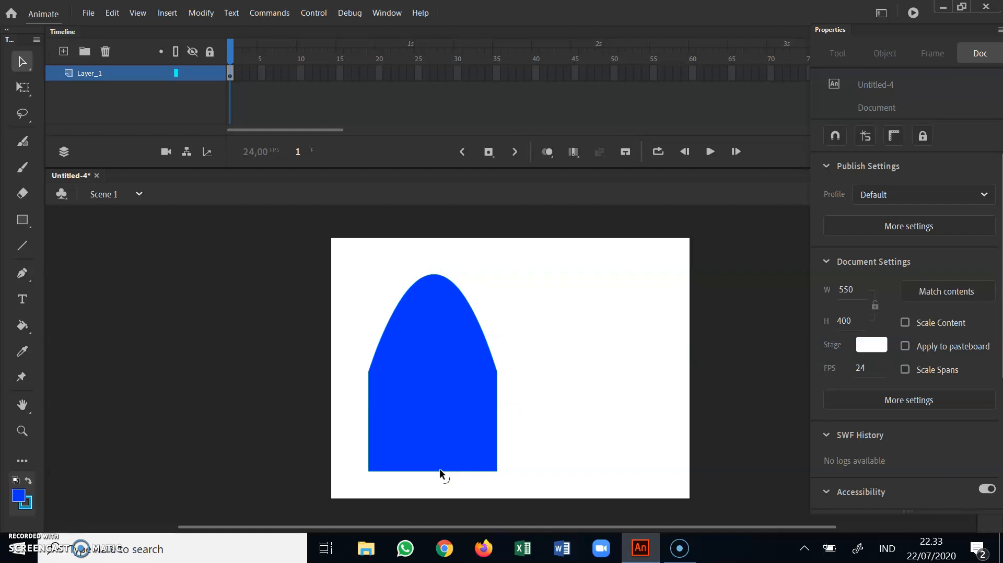
pyautogui.moveTo(438, 469); pyautogui.dragTo(437, 344)
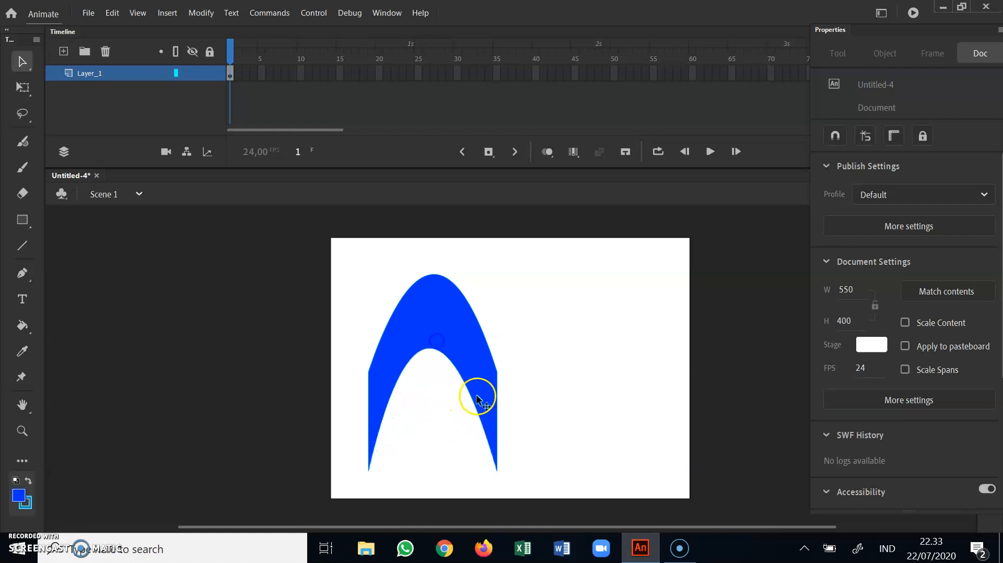
pyautogui.moveTo(496, 372); pyautogui.dragTo(599, 327)
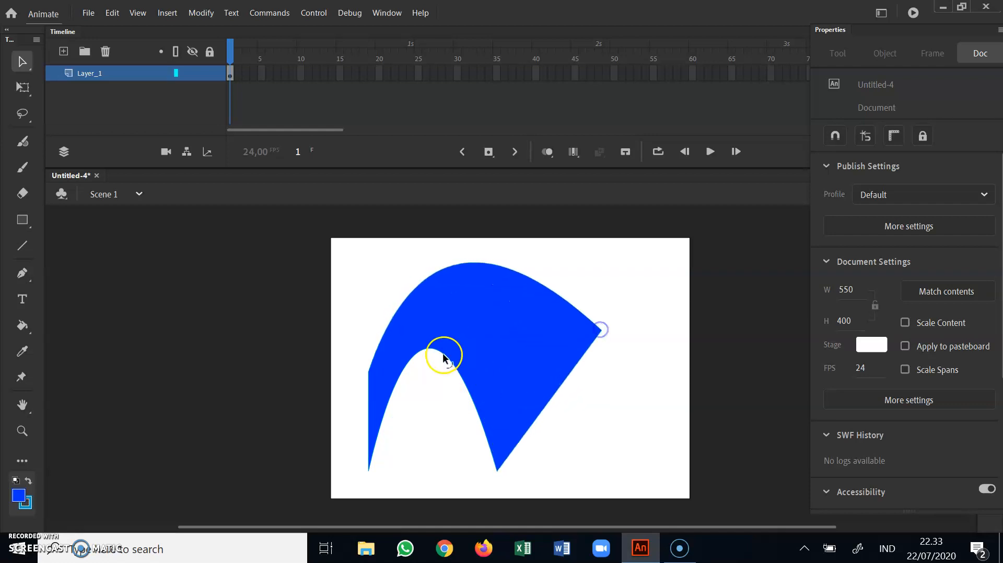
pyautogui.moveTo(560, 390); pyautogui.dragTo(512, 333)
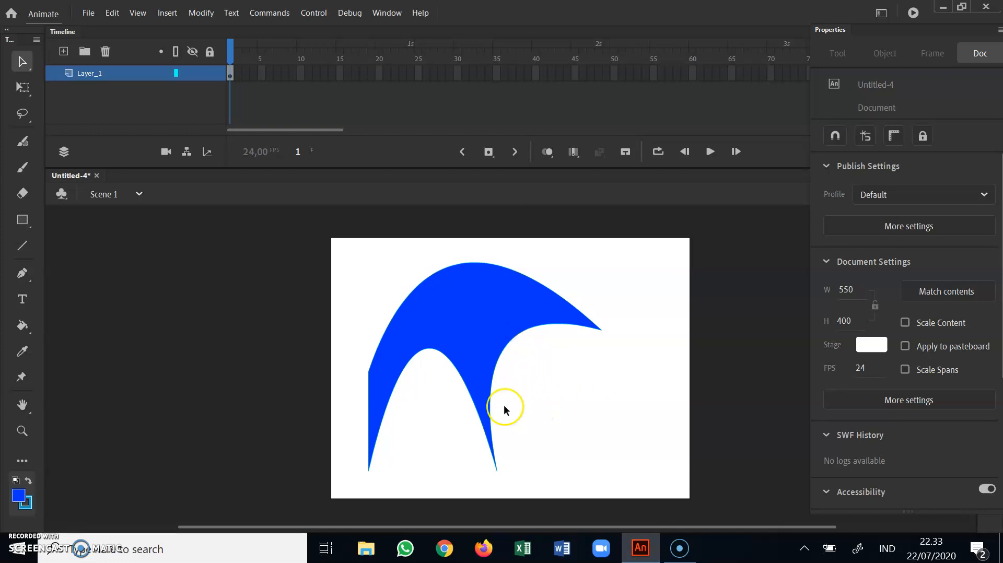
pyautogui.moveTo(371, 372)
pyautogui.mouseDown()
pyautogui.moveTo(365, 316)
pyautogui.moveTo(375, 368)
pyautogui.mouseUp()
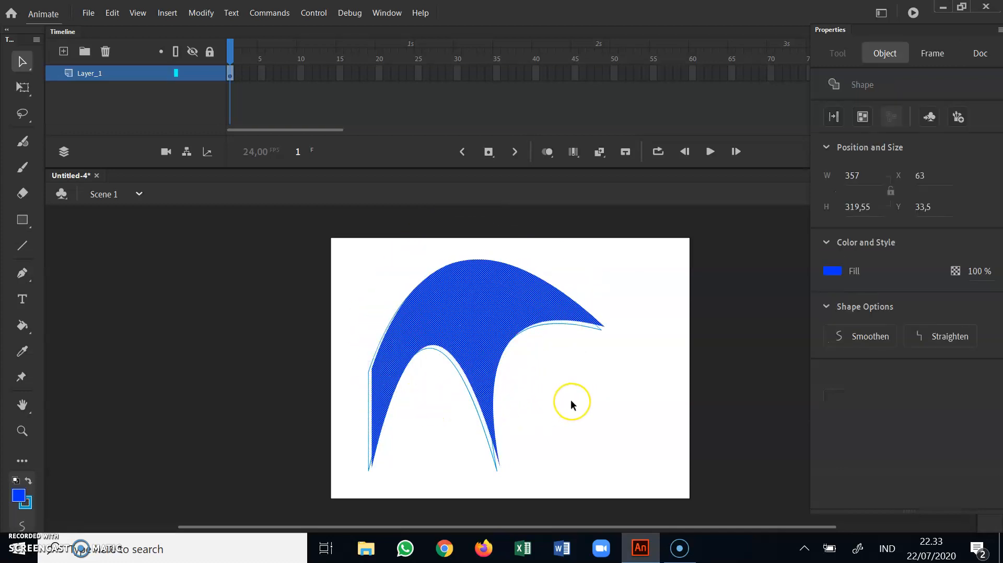
pyautogui.click(572, 402)
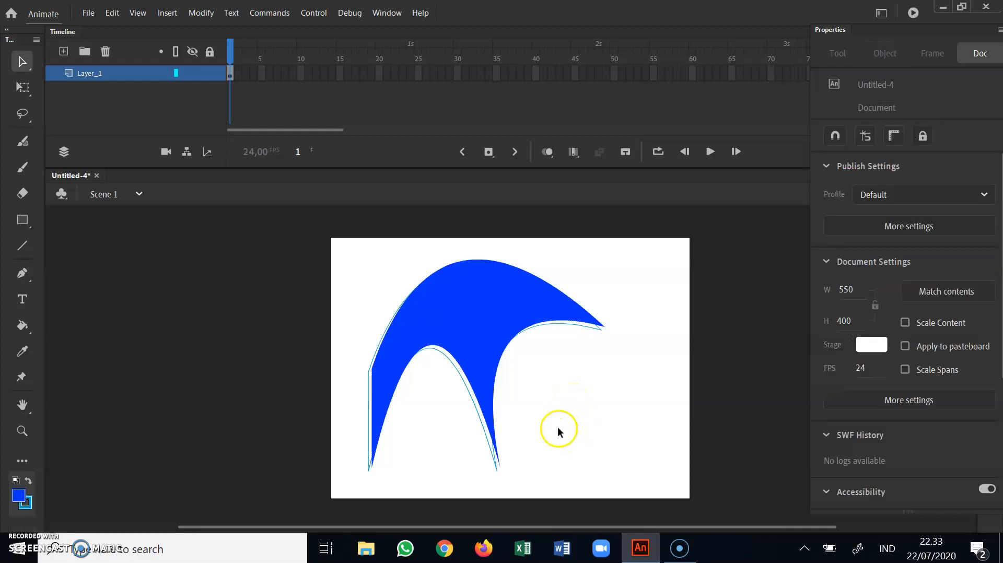
# - Delete the entire distorted shape, including its outline, from the stage
pyautogui.moveTo(313, 224); pyautogui.dragTo(640, 517)
pyautogui.press('Delete')
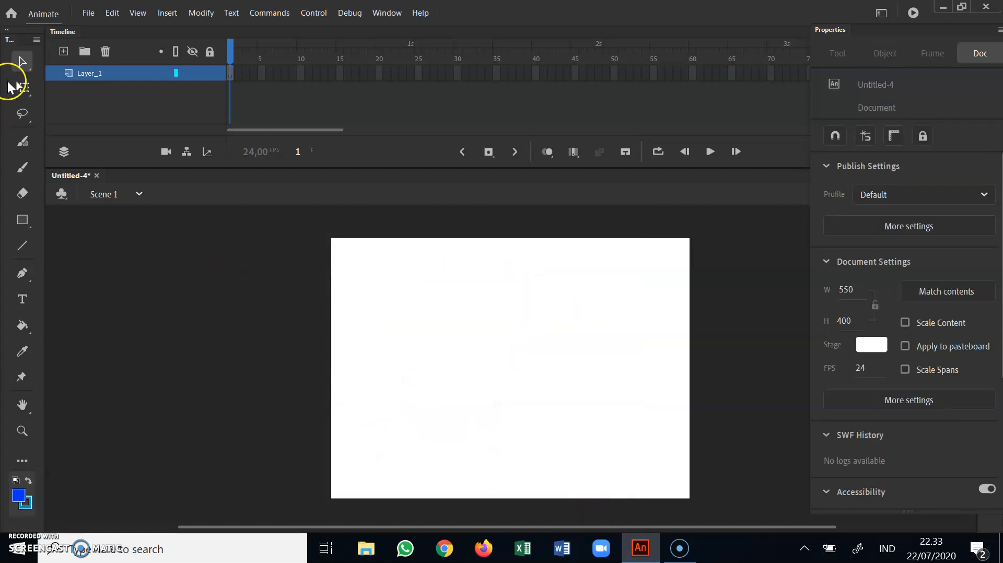
pyautogui.click(18, 67)
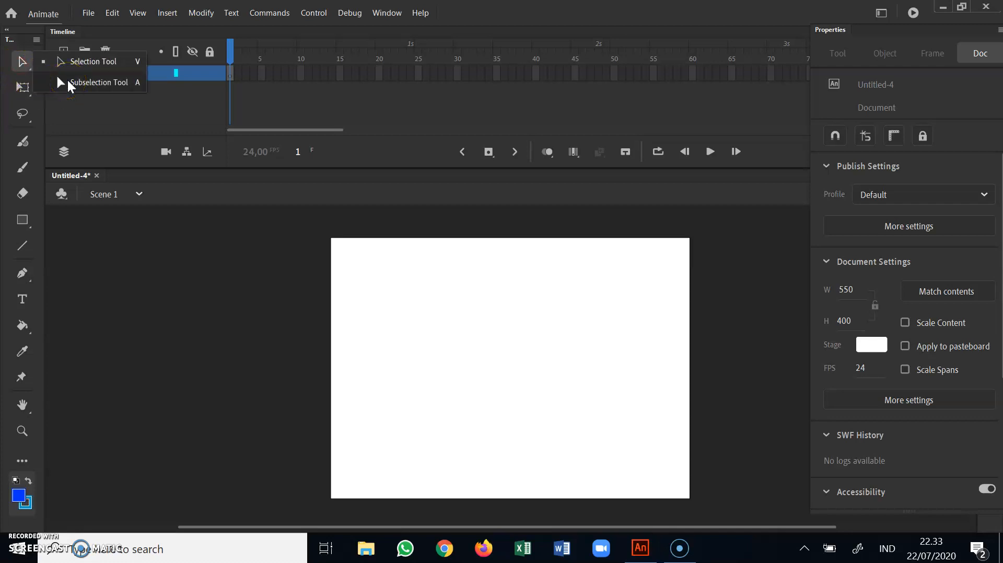
# - Draw a new blue rectangle near the middle of the stage and return to the Selection tool
pyautogui.click(23, 220)
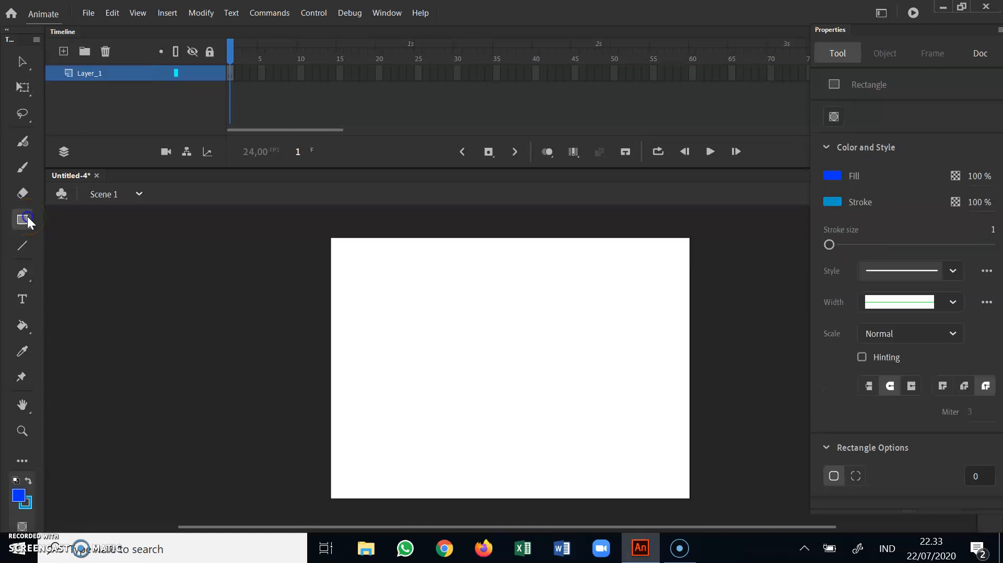
pyautogui.moveTo(424, 290); pyautogui.dragTo(565, 409)
pyautogui.click(31, 63)
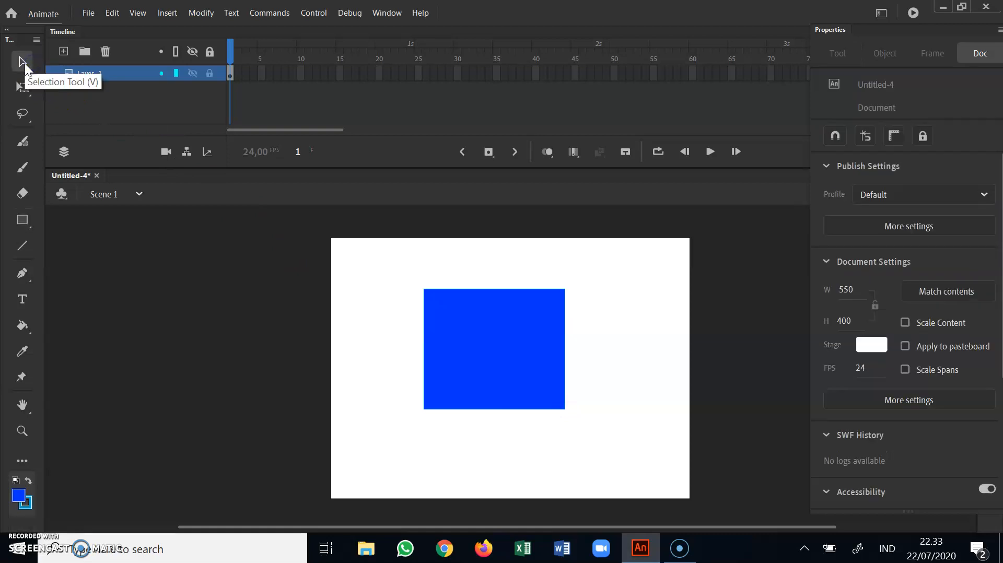
pyautogui.click(24, 63)
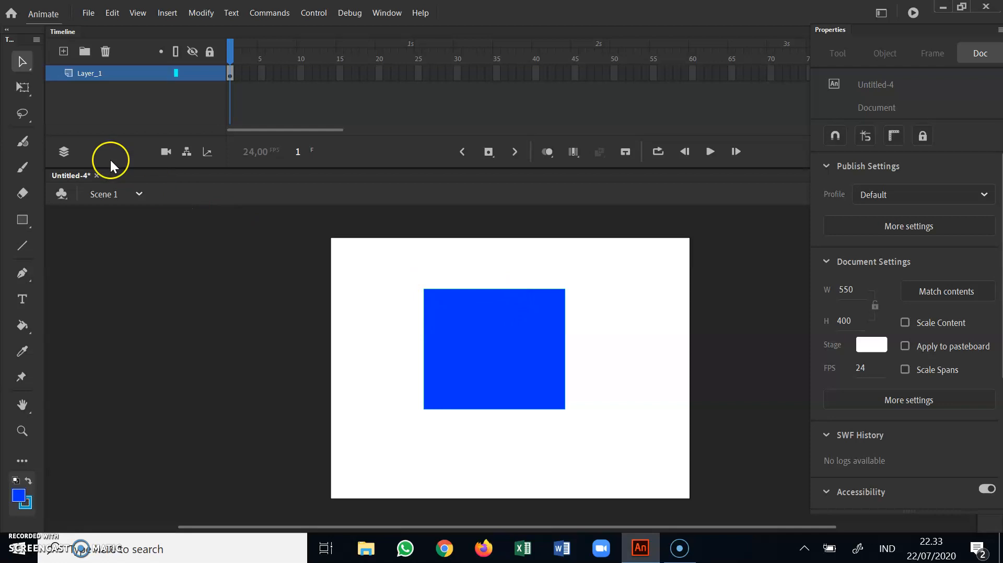
# - Reshape the rectangle into a right-pointing arrowhead with a notched left side by moving its corner anchor points with the Subselection tool
pyautogui.click(22, 67)
pyautogui.click(50, 80)
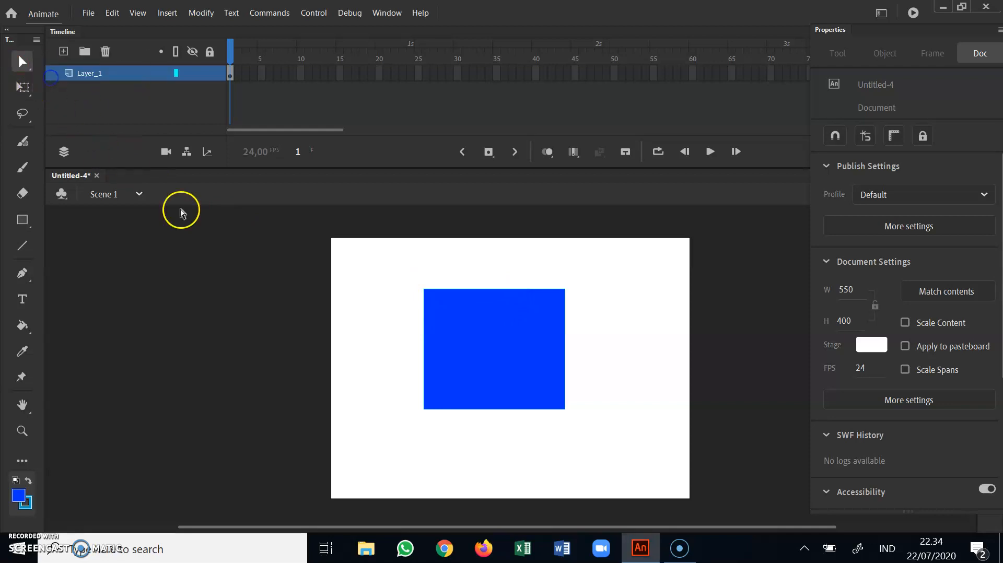
pyautogui.click(425, 292)
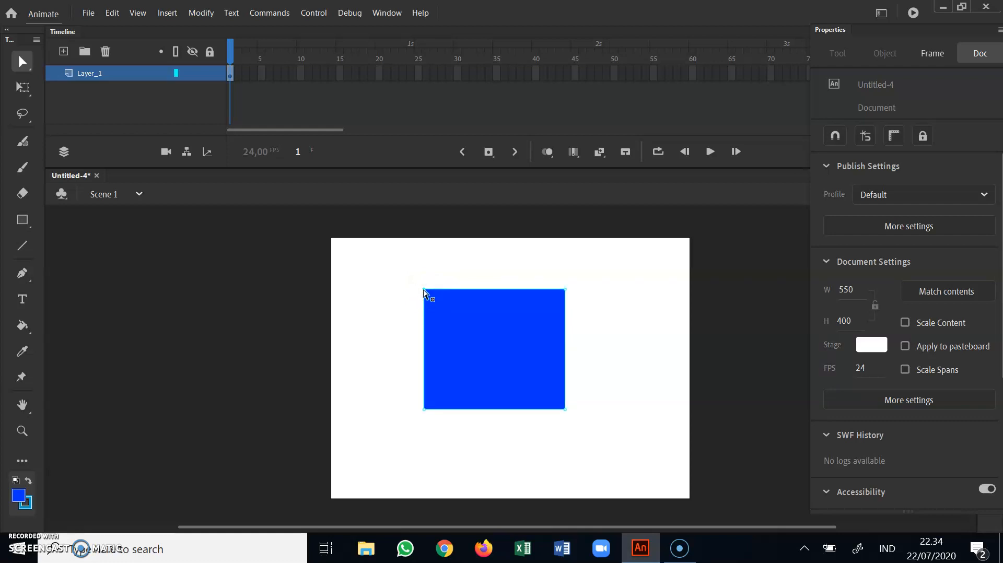
pyautogui.moveTo(424, 291); pyautogui.dragTo(523, 379)
pyautogui.moveTo(566, 290); pyautogui.dragTo(625, 321)
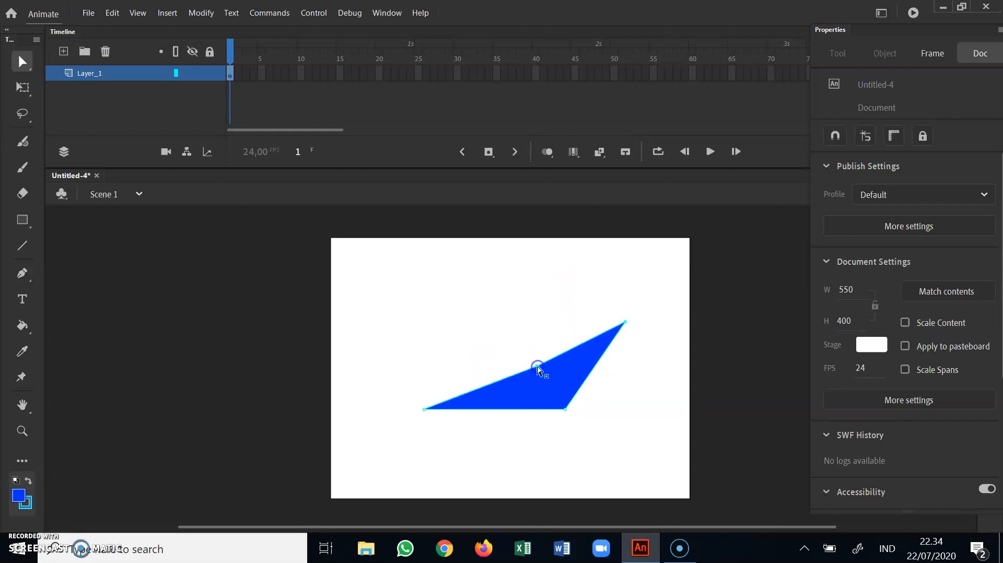
pyautogui.moveTo(537, 368); pyautogui.dragTo(473, 282)
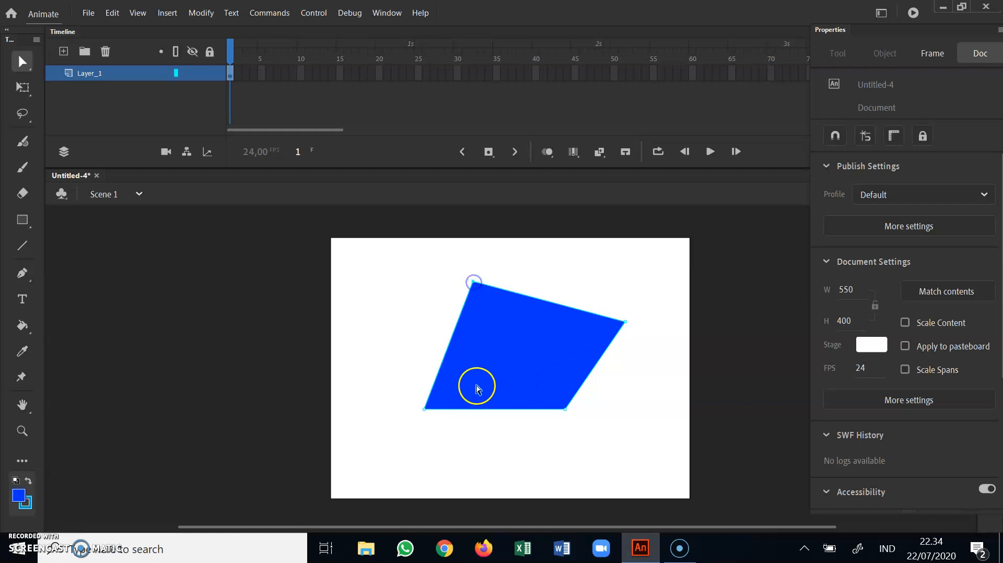
pyautogui.moveTo(426, 413); pyautogui.dragTo(524, 327)
pyautogui.moveTo(565, 410); pyautogui.dragTo(441, 412)
pyautogui.moveTo(627, 326); pyautogui.dragTo(653, 332)
pyautogui.moveTo(522, 314); pyautogui.dragTo(513, 340)
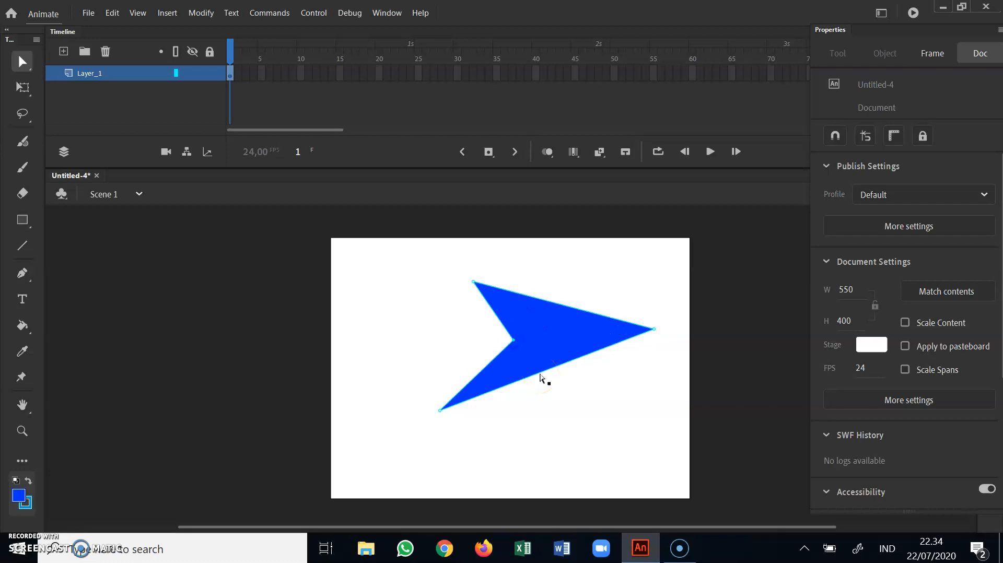
# - Select the upper and lower outline segments of the arrowhead's notch one at a time with the Selection tool
pyautogui.click(23, 63)
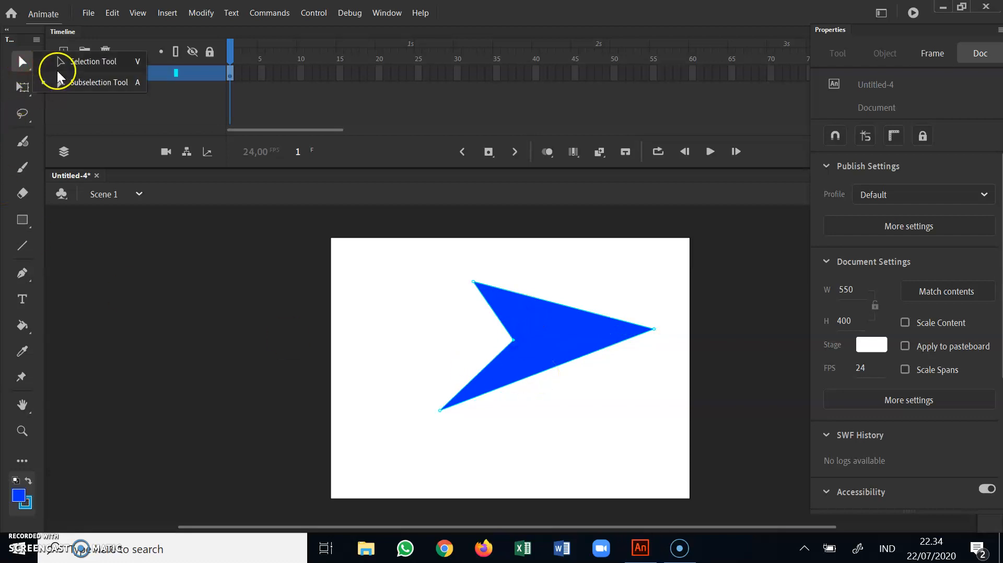
pyautogui.click(57, 67)
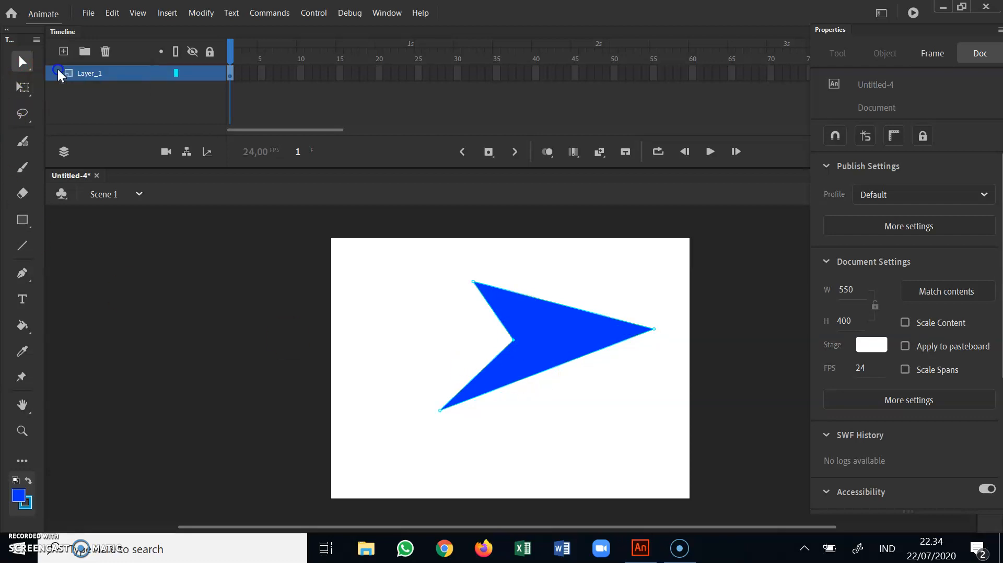
pyautogui.click(474, 288)
pyautogui.click(491, 308)
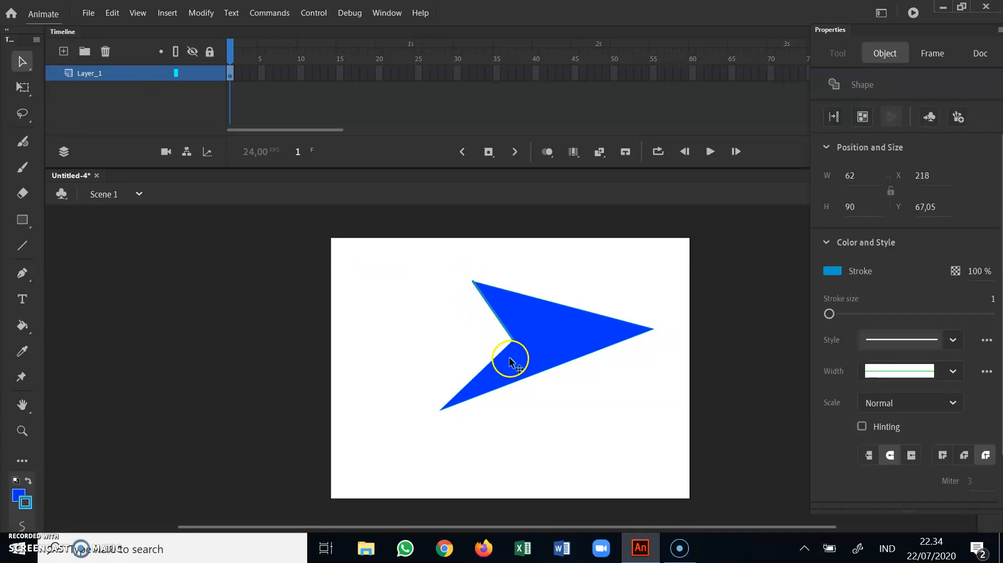
pyautogui.click(498, 355)
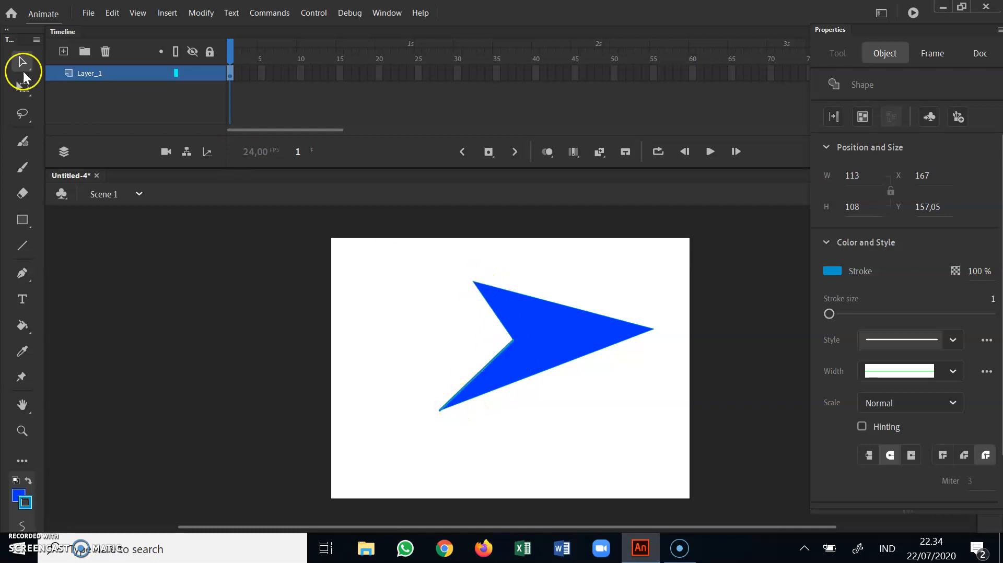
# - Reshape the arrowhead into a convex four-sided shape by moving its upper corner upward and its notch point outward with the Subselection tool
pyautogui.click(23, 69)
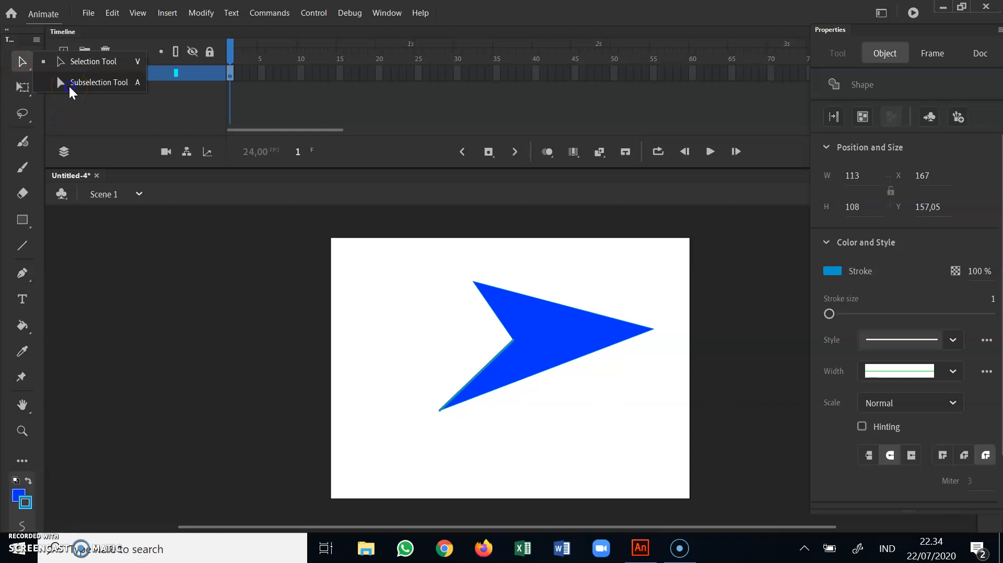
pyautogui.click(69, 85)
pyautogui.click(476, 286)
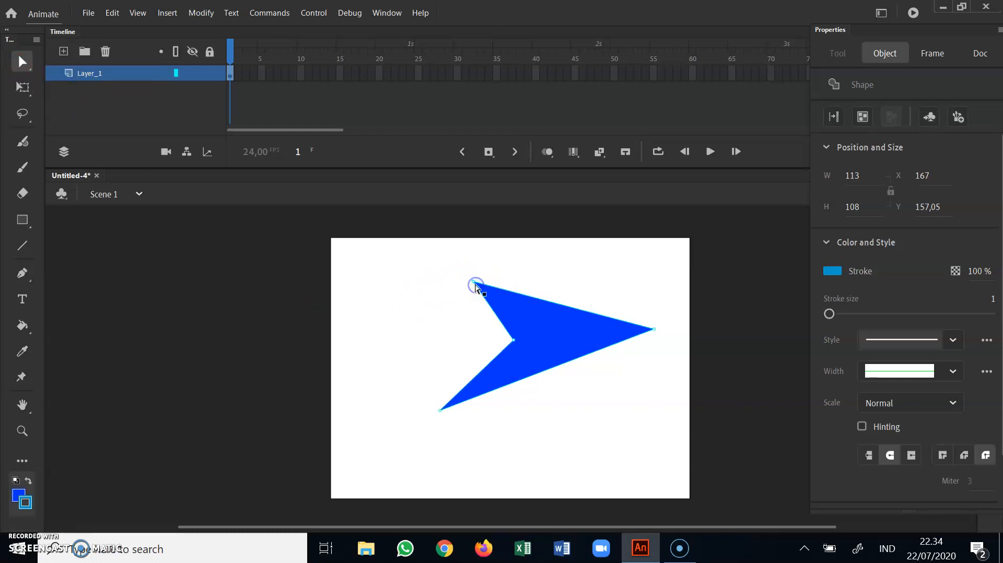
pyautogui.moveTo(474, 284); pyautogui.dragTo(494, 265)
pyautogui.moveTo(513, 340); pyautogui.dragTo(419, 305)
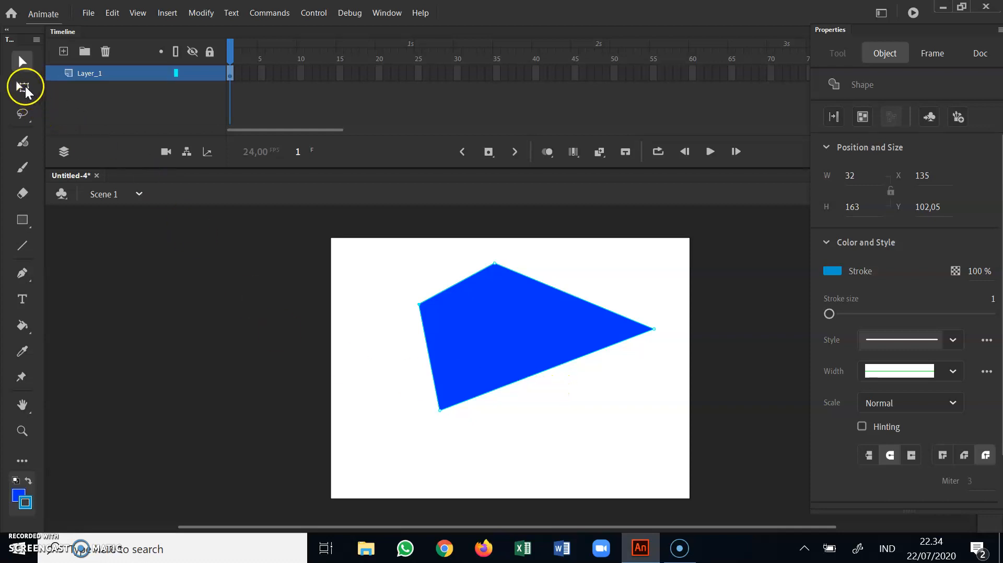
# - Delete the entire four-sided blue shape, including its outline, from the stage
pyautogui.click(24, 86)
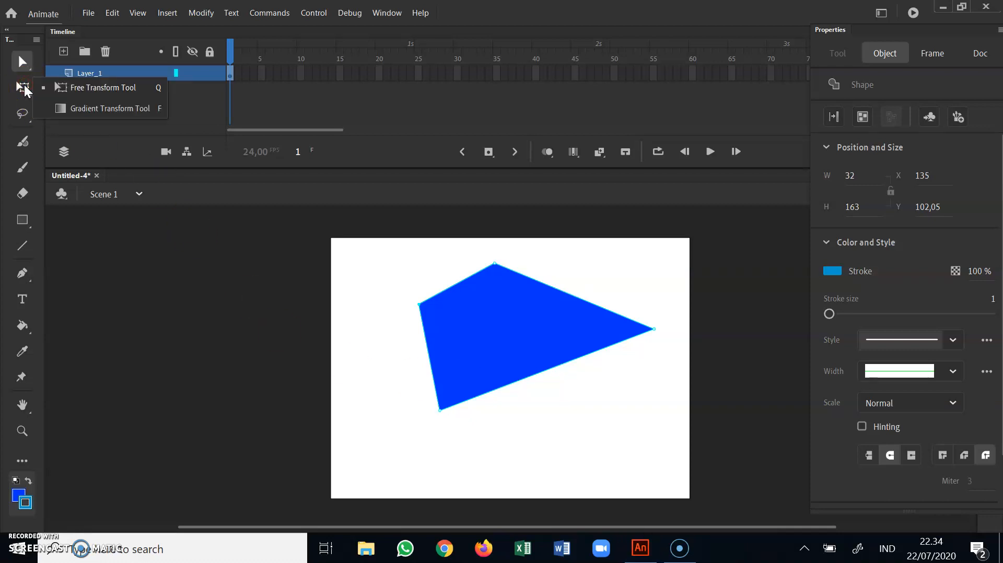
pyautogui.click(55, 87)
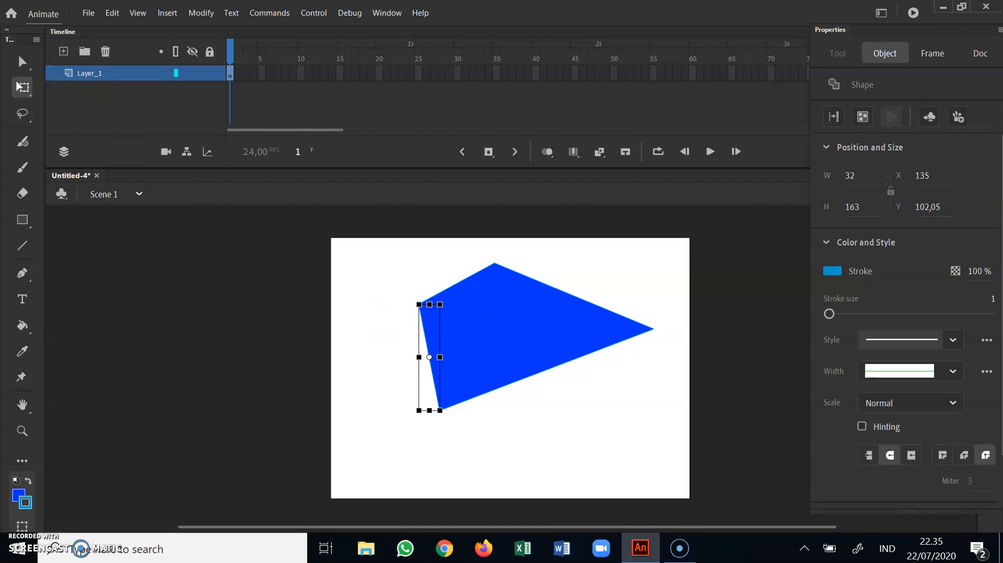
pyautogui.press('v')
pyautogui.moveTo(346, 230); pyautogui.dragTo(707, 490)
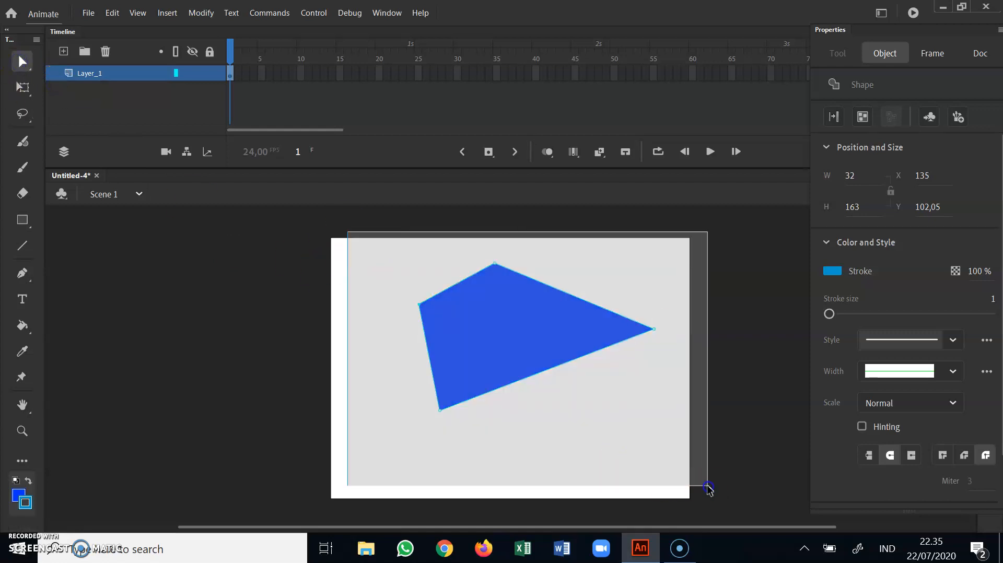
pyautogui.press('Delete')
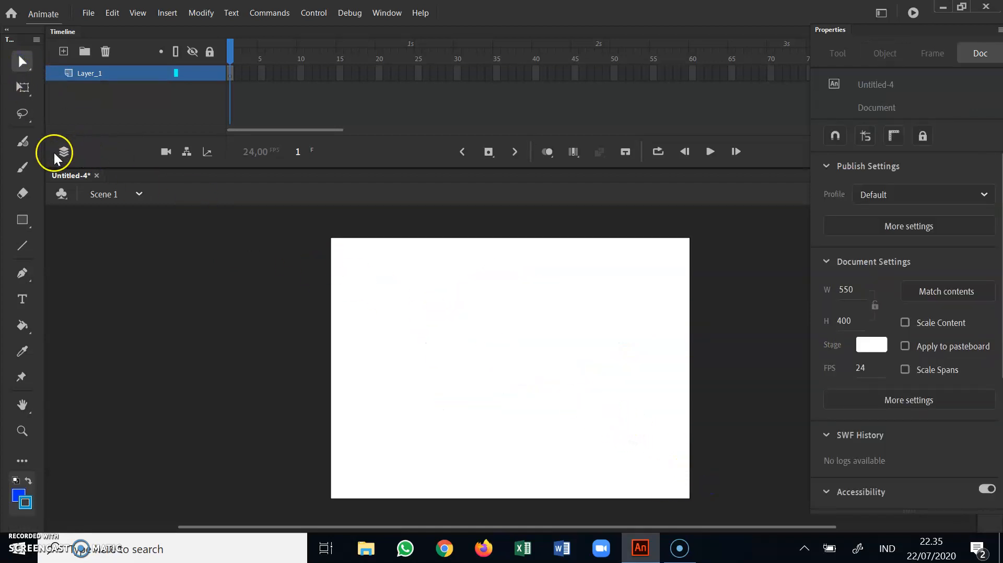
# - Draw a blue rectangle about 225 by 173 px and rotate only its fill clockwise with the Free Transform tool
pyautogui.click(23, 219)
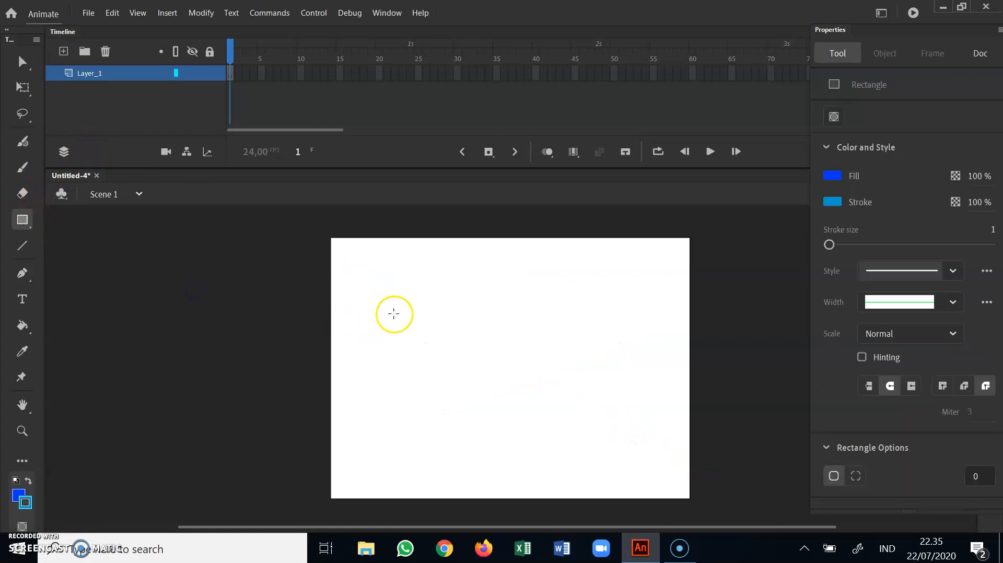
pyautogui.moveTo(398, 318); pyautogui.dragTo(544, 432)
pyautogui.click(22, 86)
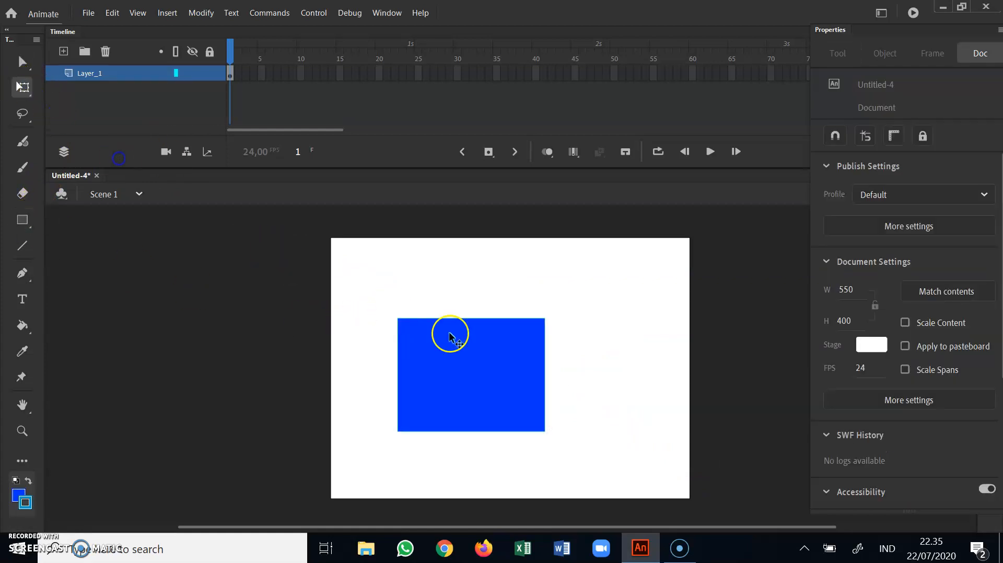
pyautogui.click(470, 353)
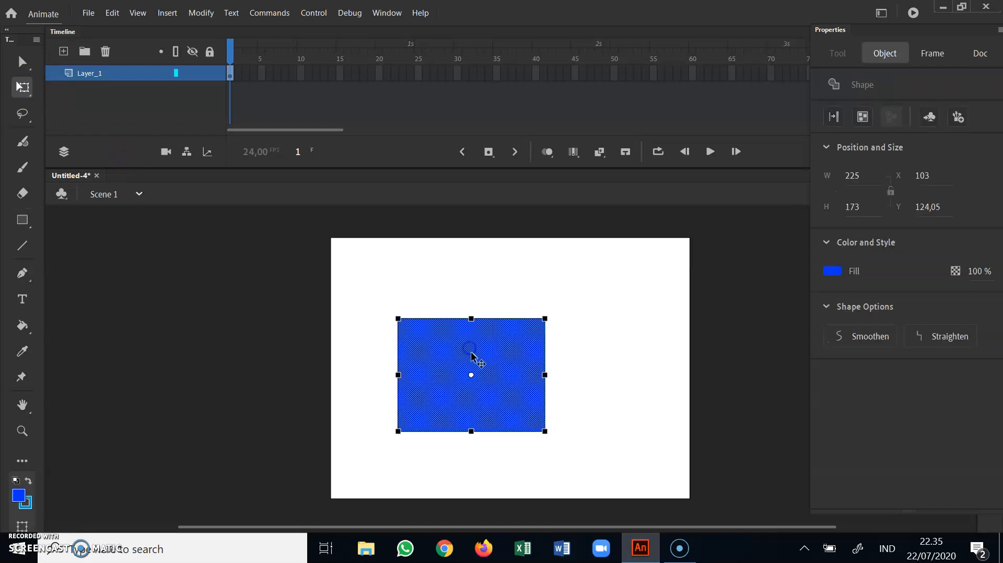
pyautogui.moveTo(555, 312); pyautogui.dragTo(598, 388)
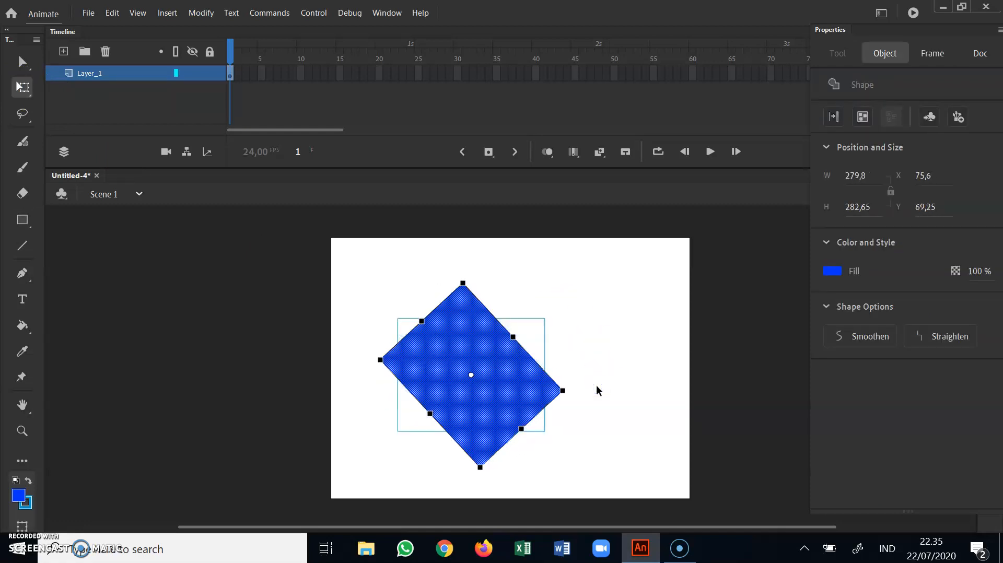
pyautogui.click(577, 345)
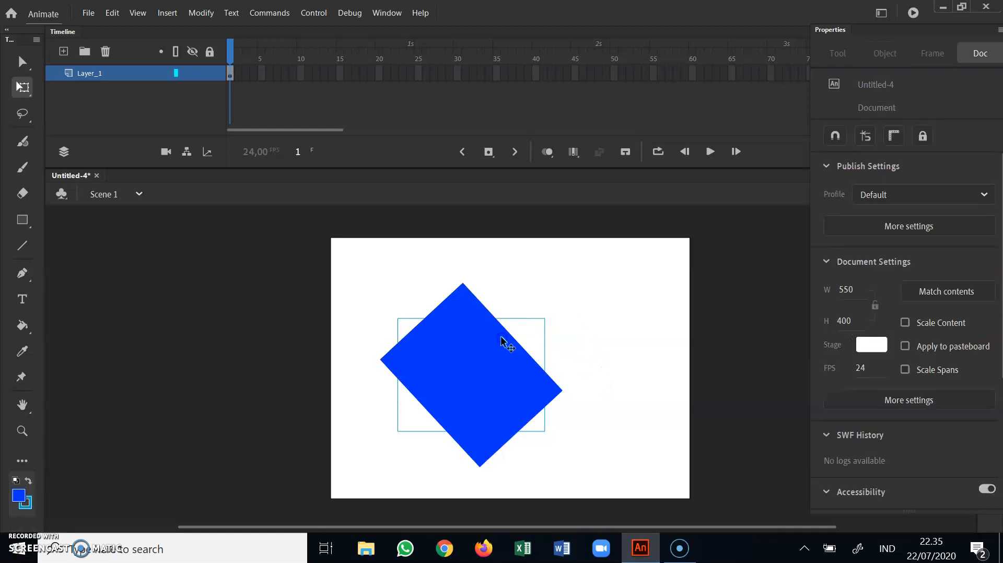
# - Skew the tilted fill slightly and rotate it a little about a transformation point near its bounding box's upper-right corner
pyautogui.click(527, 338)
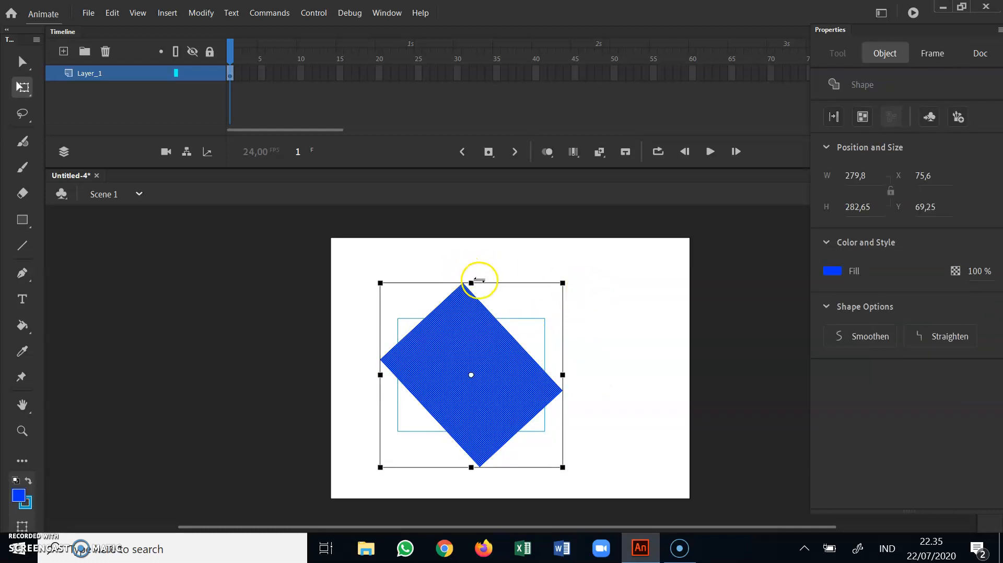
pyautogui.moveTo(479, 281)
pyautogui.mouseDown()
pyautogui.moveTo(602, 291)
pyautogui.moveTo(439, 291)
pyautogui.moveTo(491, 295)
pyautogui.moveTo(477, 298)
pyautogui.mouseUp()
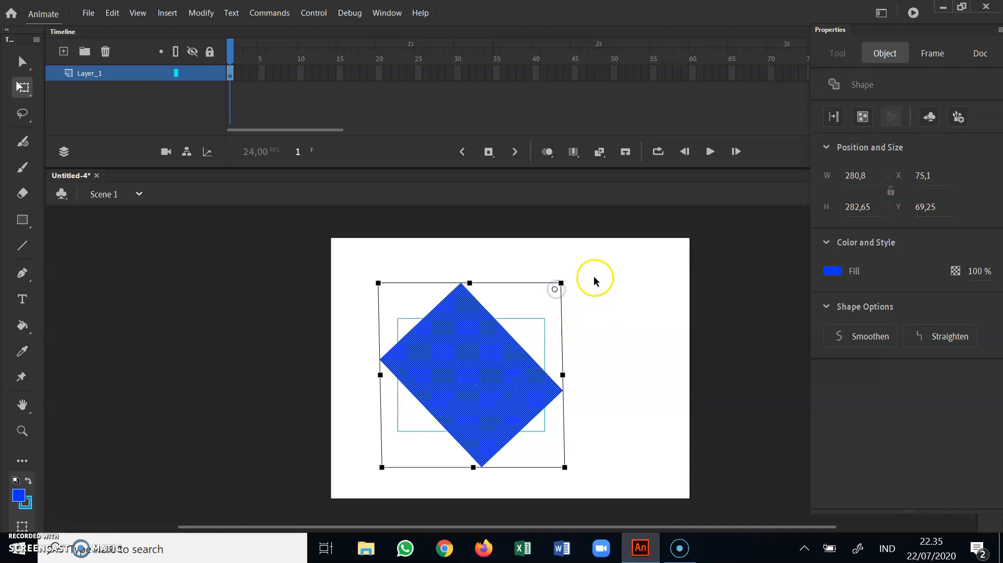
pyautogui.moveTo(571, 277); pyautogui.dragTo(614, 231)
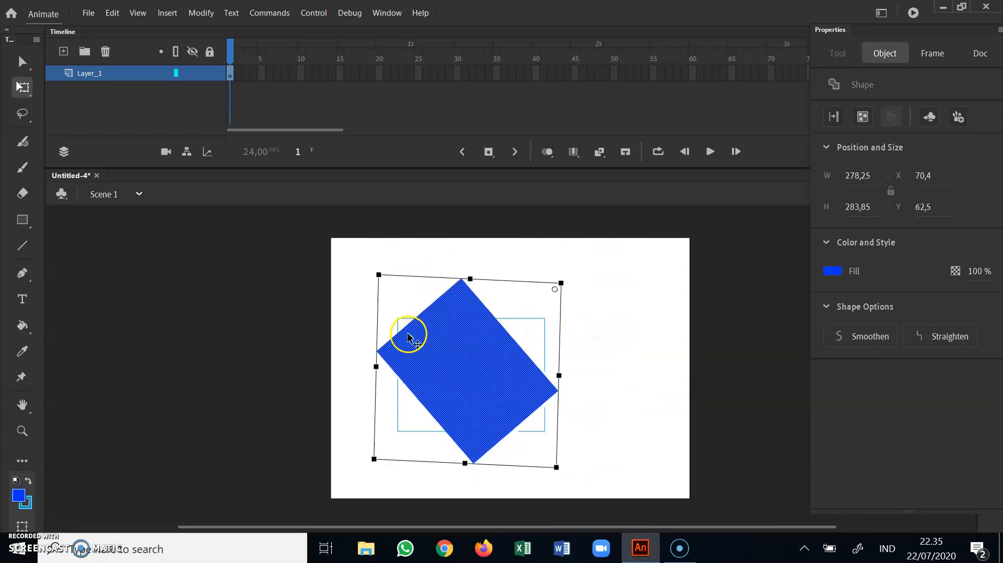
pyautogui.click(339, 298)
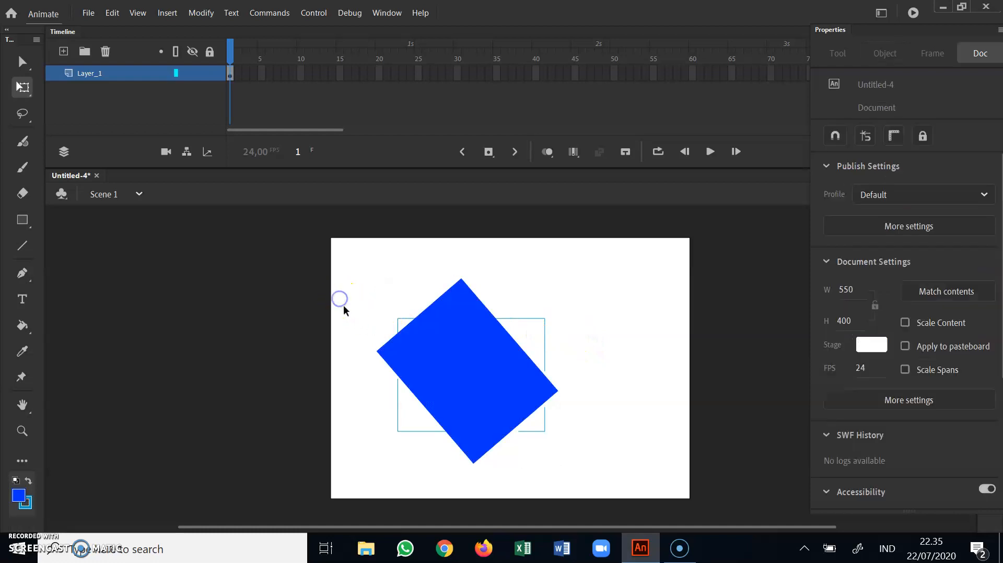
# - Select the tilted blue fill with the Free Transform tool and try the Gradient Transform tool on the solid colour
pyautogui.click(18, 83)
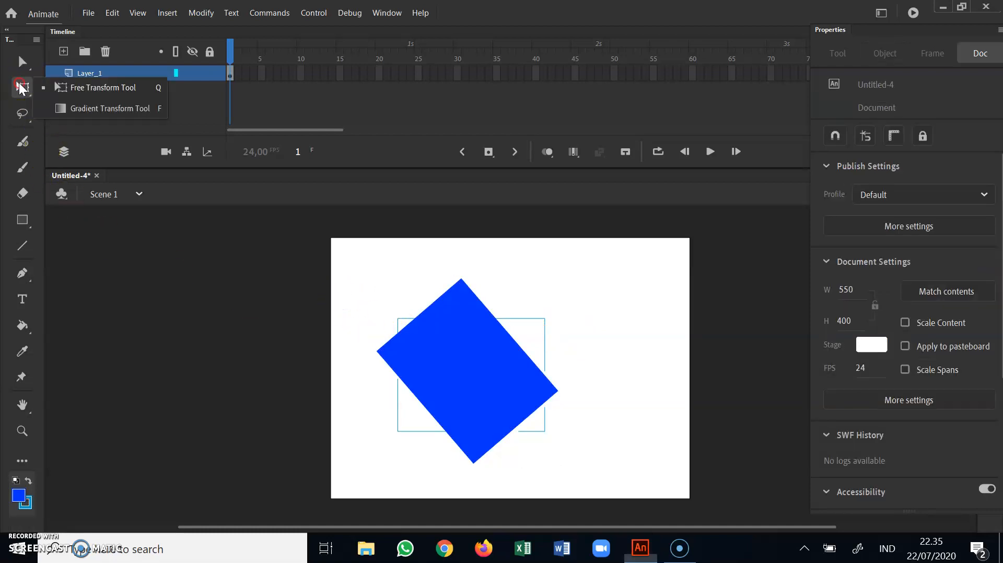
pyautogui.click(92, 88)
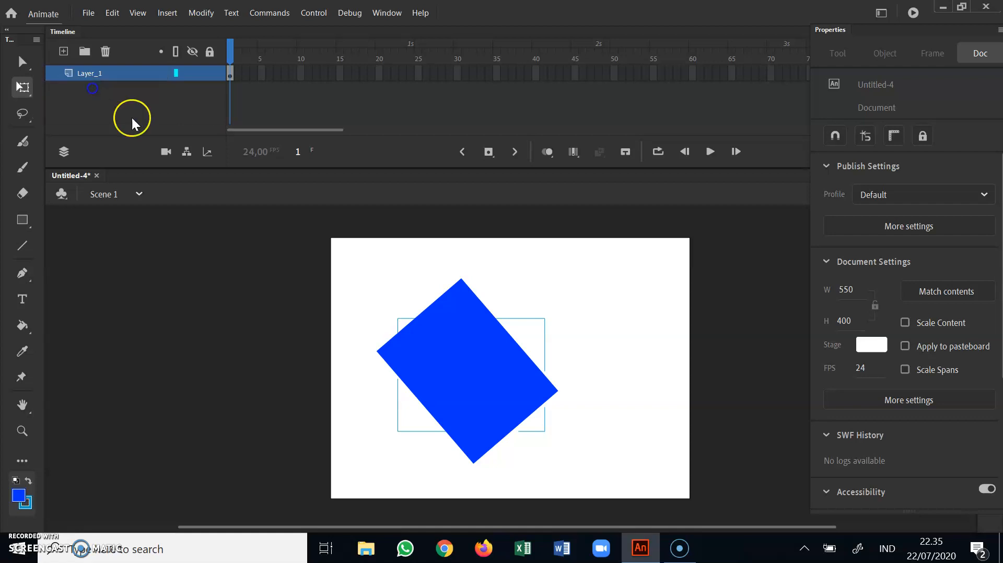
pyautogui.click(496, 393)
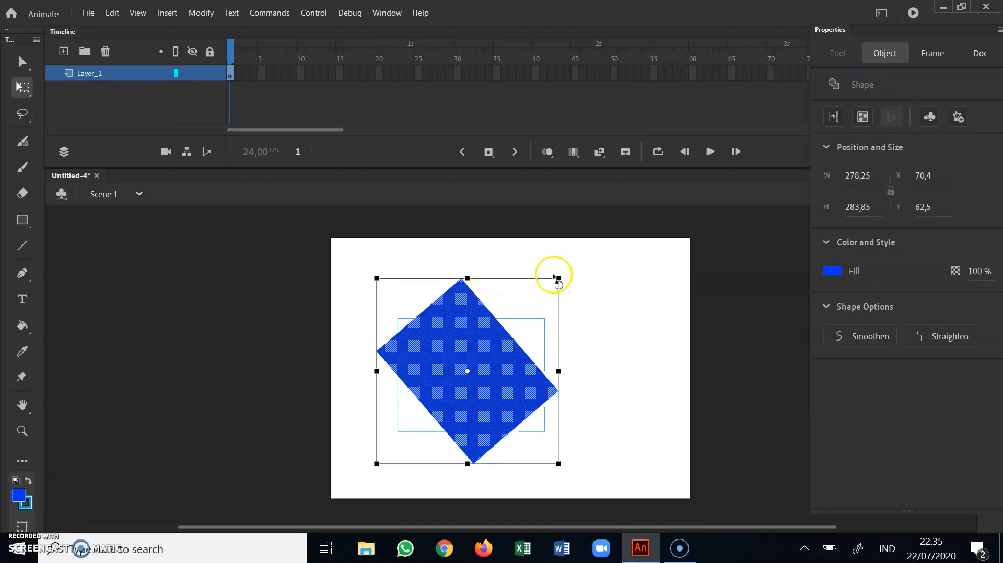
pyautogui.click(25, 88)
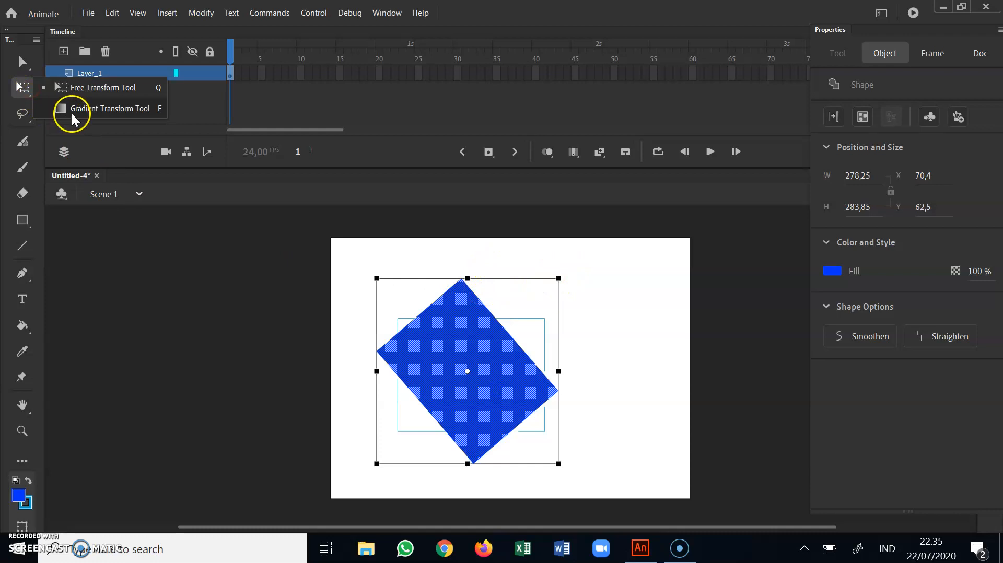
pyautogui.click(73, 112)
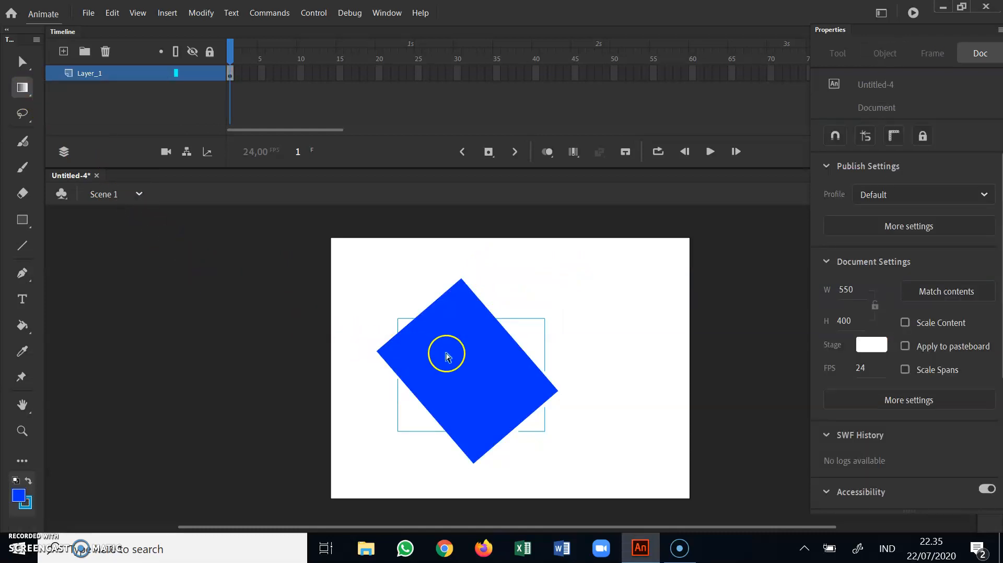
pyautogui.click(22, 62)
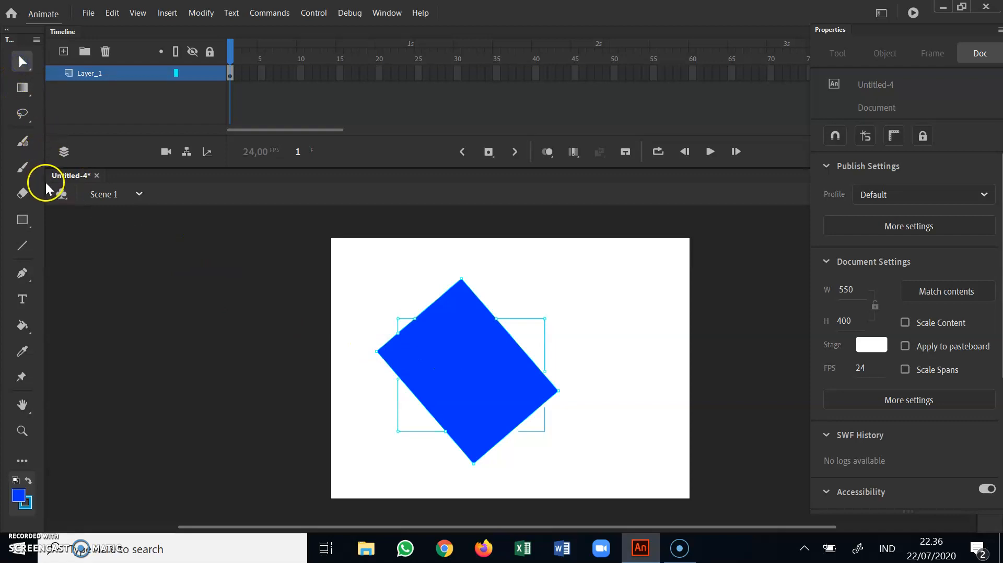
# - Fill the tilted rectangle with the red-to-black radial gradient swatch using the Paint Bucket
pyautogui.click(23, 323)
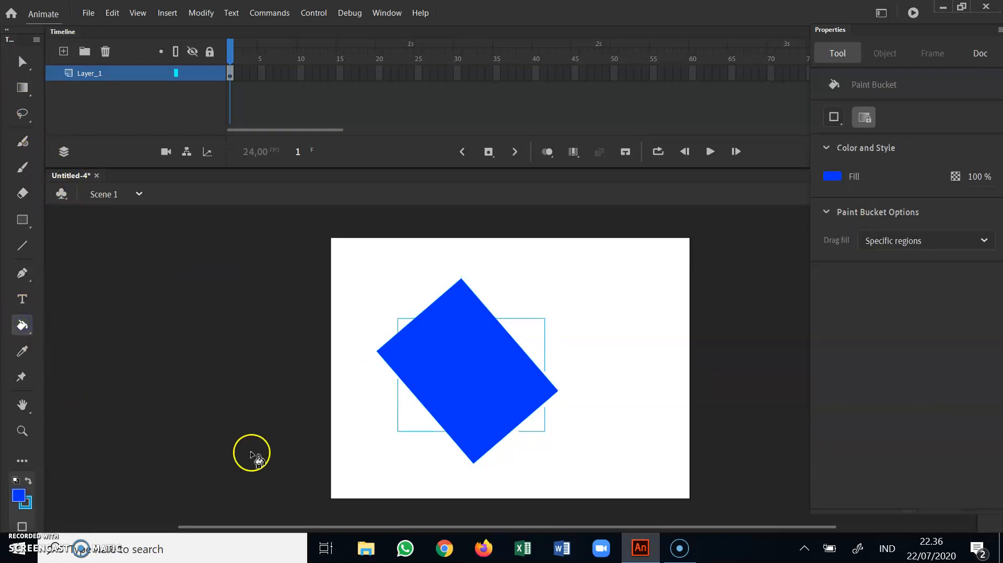
pyautogui.click(834, 177)
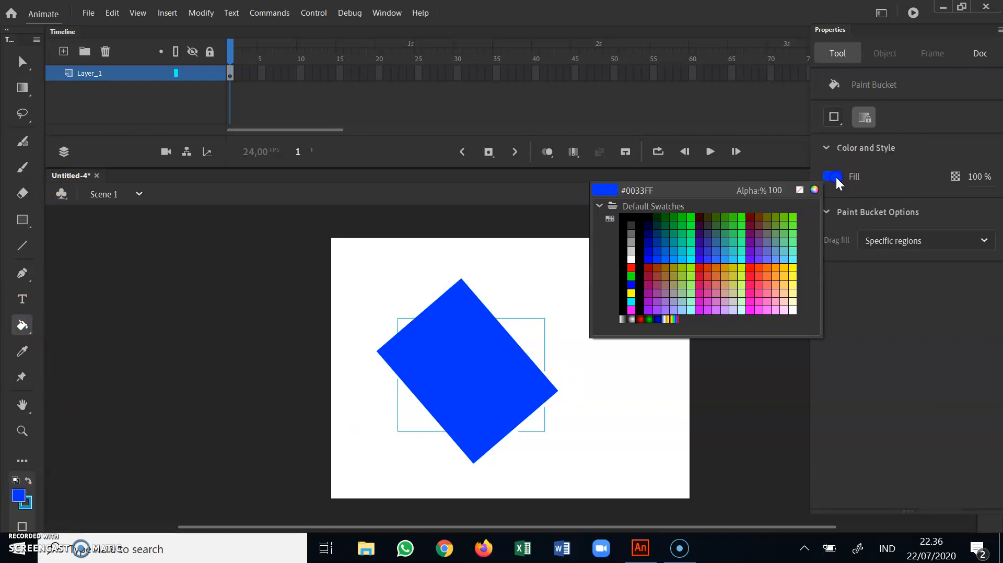
pyautogui.click(641, 320)
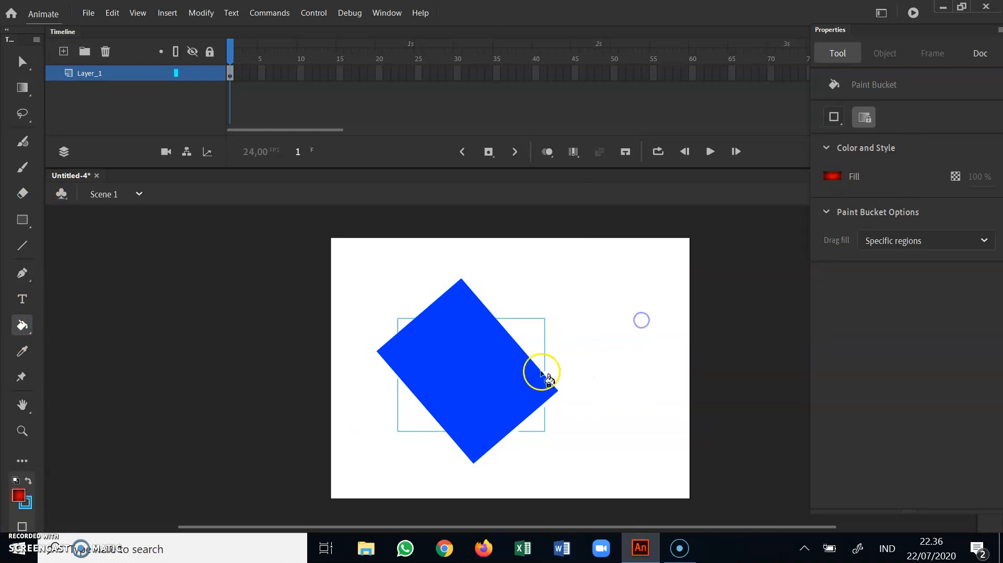
pyautogui.click(439, 323)
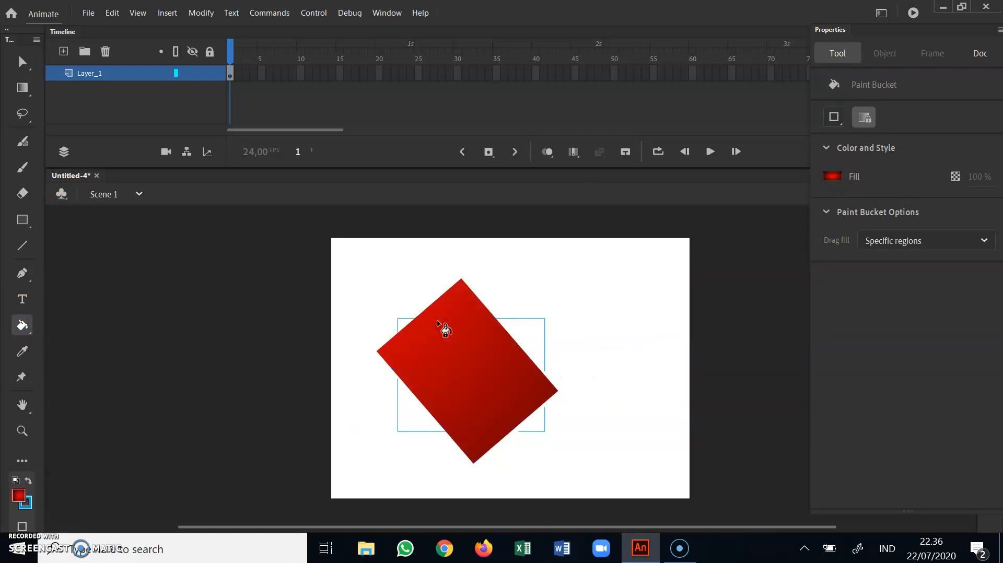
pyautogui.click(369, 374)
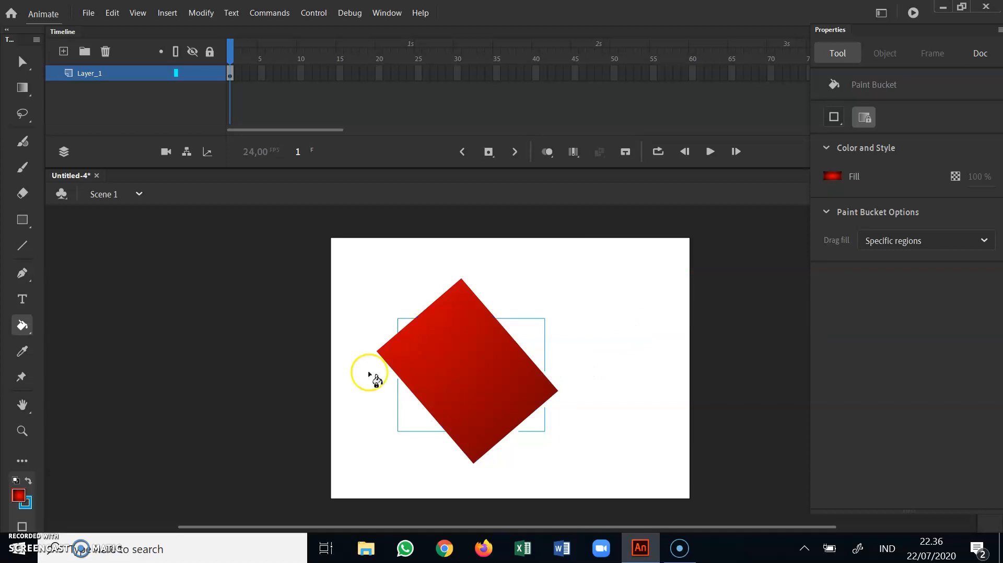
# - Select the red fill with the Gradient Transform tool and narrow its radial gradient horizontally into an ellipse
pyautogui.click(19, 90)
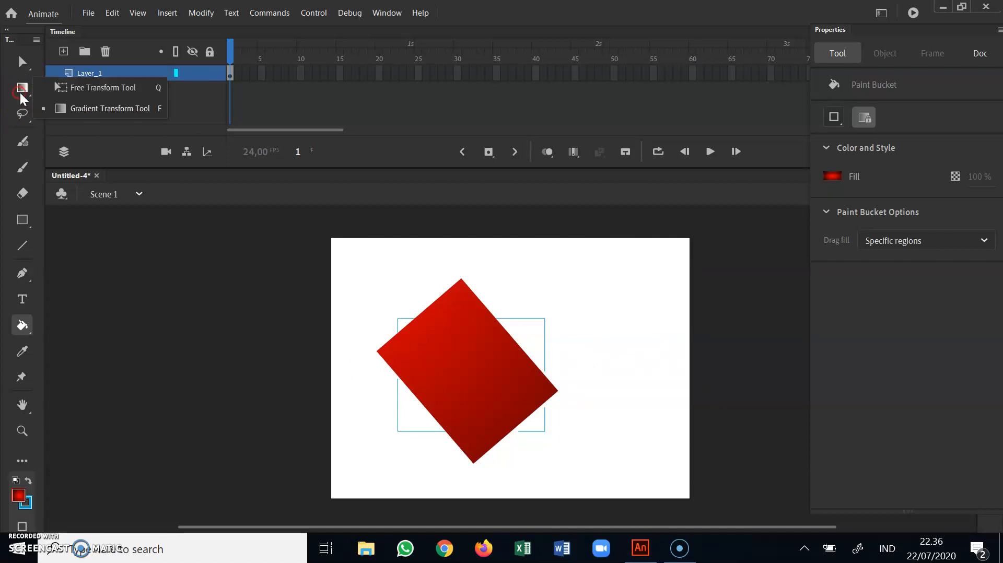
pyautogui.click(93, 112)
pyautogui.click(476, 341)
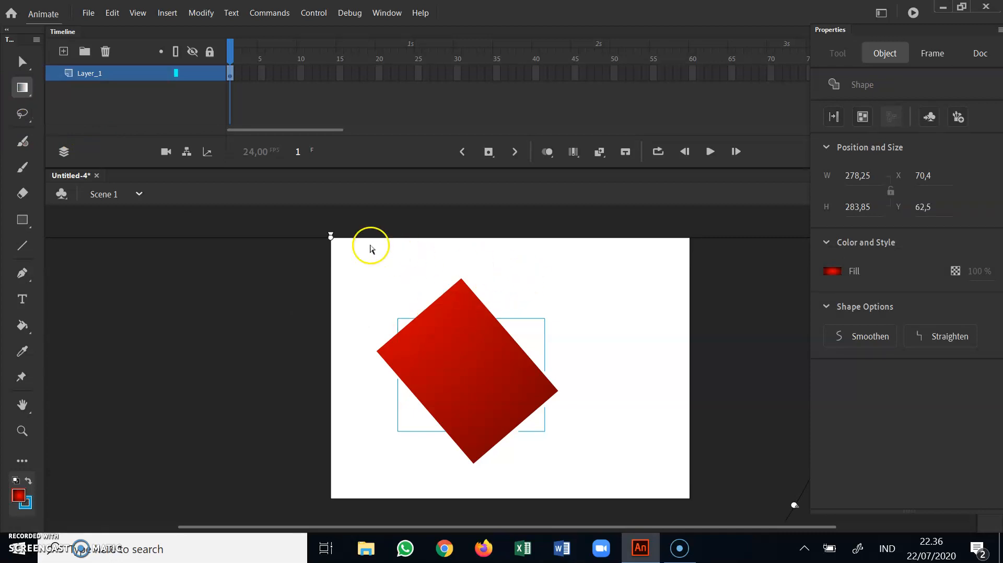
pyautogui.press('q')
pyautogui.hotkey('ctrl', '-')
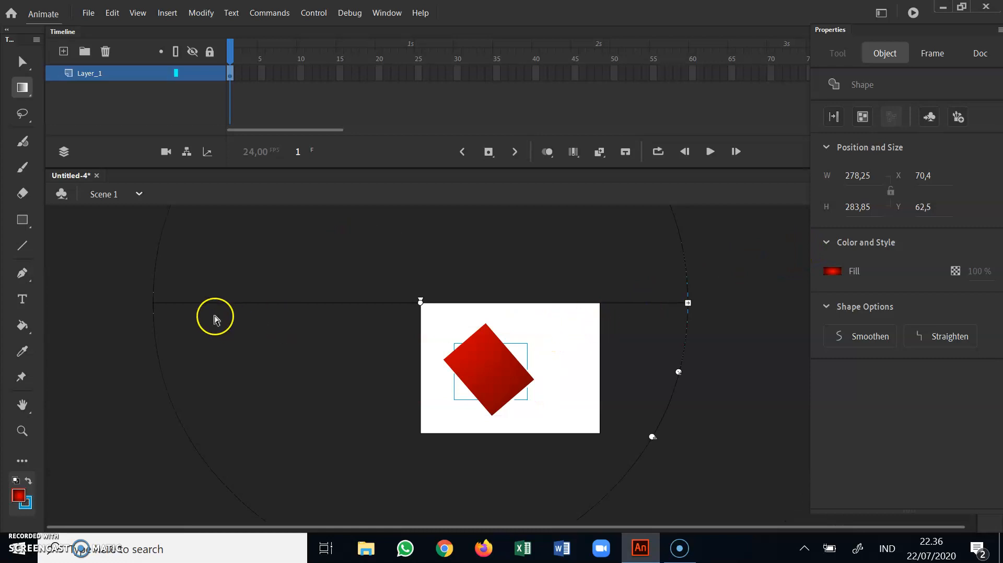
pyautogui.moveTo(688, 302); pyautogui.dragTo(562, 327)
# - Reduce the size of the elliptical gradient and move its centre to the middle of the tilted rectangle
pyautogui.scroll(-5, 699, 348)
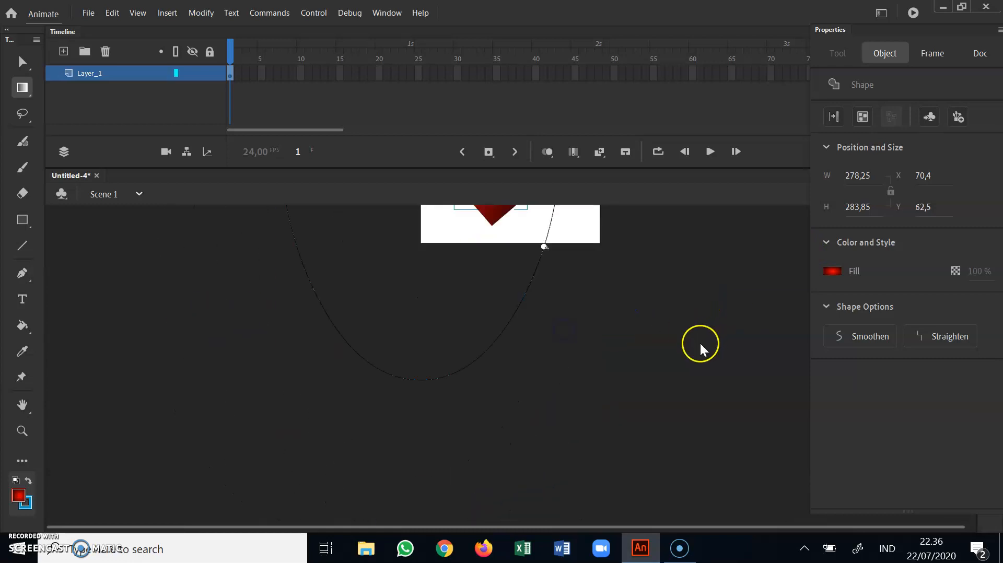
pyautogui.scroll(8, 526, 359)
pyautogui.scroll(-2, 529, 361)
pyautogui.moveTo(560, 468); pyautogui.dragTo(512, 421)
pyautogui.moveTo(420, 398); pyautogui.dragTo(489, 463)
pyautogui.moveTo(582, 464); pyautogui.dragTo(577, 463)
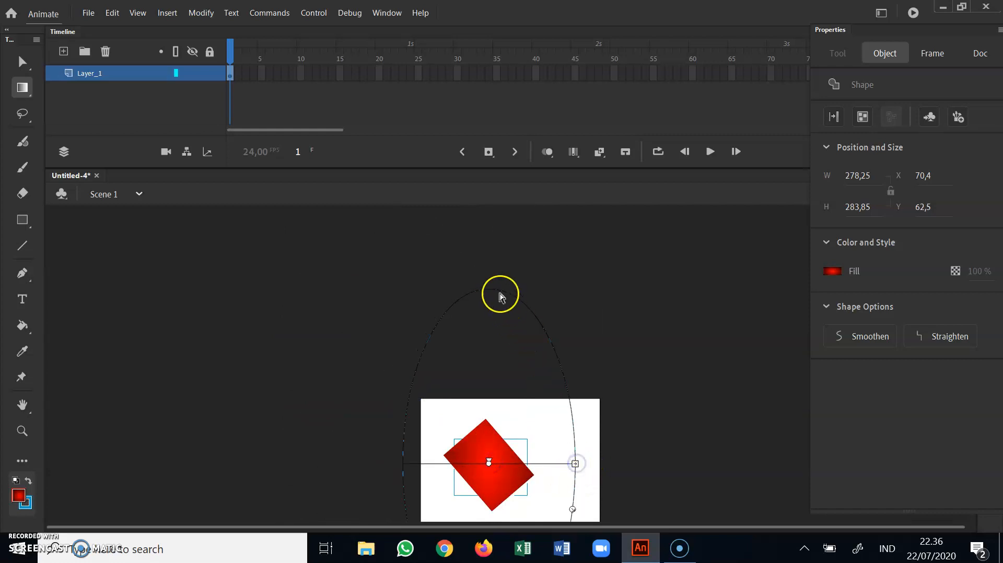
# - Shrink and rotate the radial gradient inside the rectangle, and widen it from a narrow ellipse to nearly a circle
pyautogui.moveTo(573, 509); pyautogui.dragTo(504, 442)
pyautogui.moveTo(505, 480); pyautogui.dragTo(493, 399)
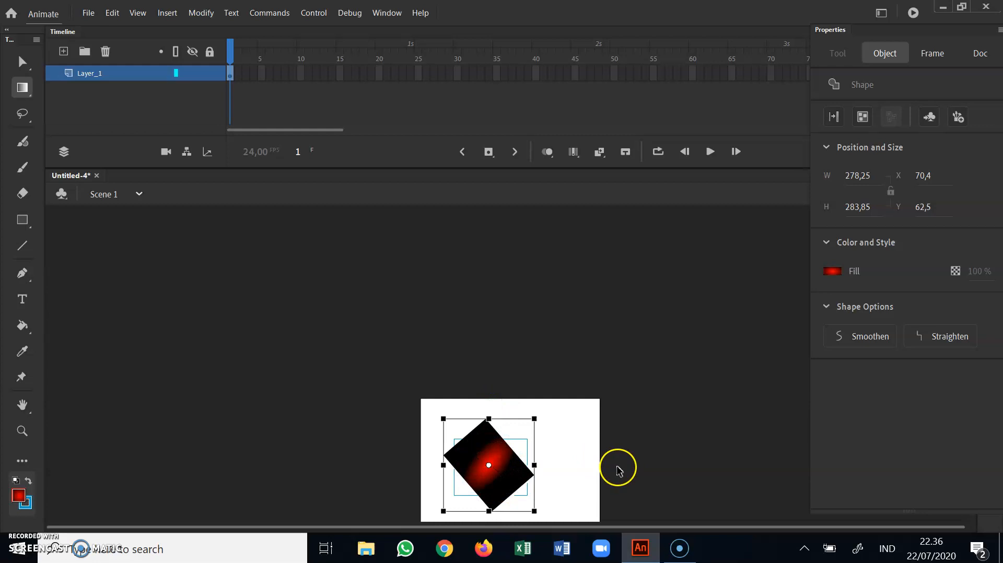
pyautogui.hotkey('ctrl', '=')
pyautogui.hotkey('ctrl', '=')
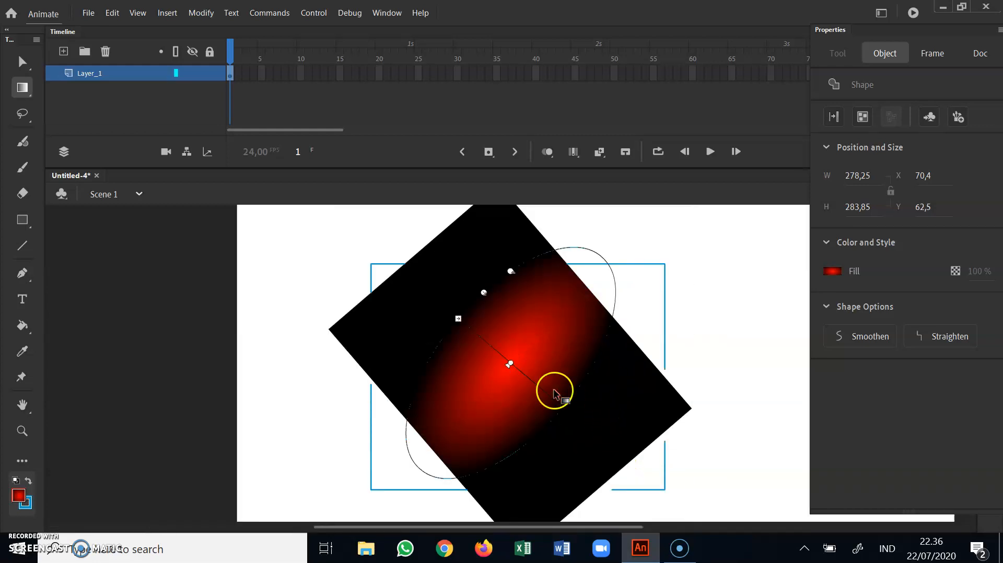
pyautogui.moveTo(459, 320); pyautogui.dragTo(392, 286)
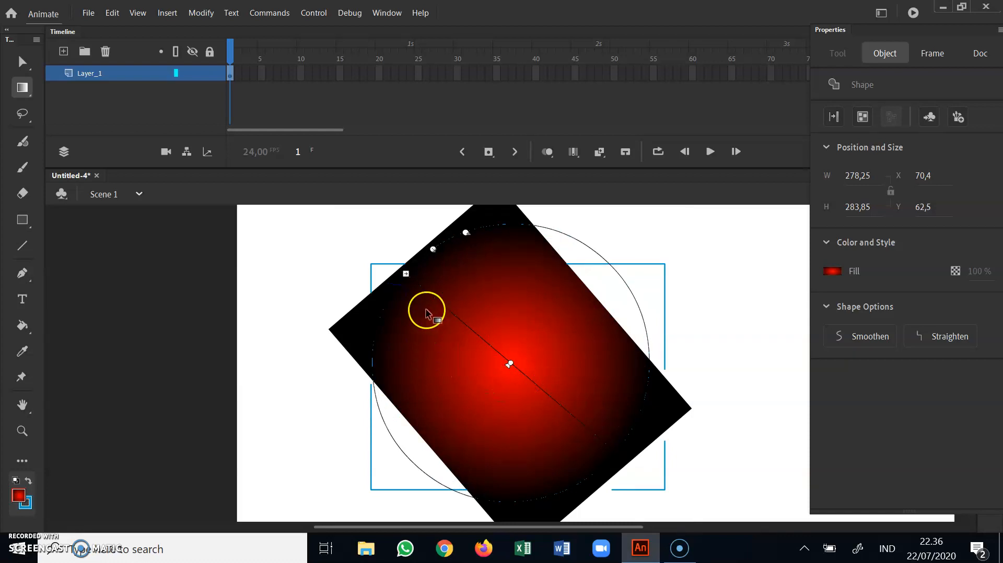
# - Slightly enlarge the radial gradient in the tilted rectangle and deselect the shape with the Selection tool
pyautogui.moveTo(406, 274)
pyautogui.mouseDown()
pyautogui.moveTo(441, 284)
pyautogui.moveTo(404, 263)
pyautogui.mouseUp()
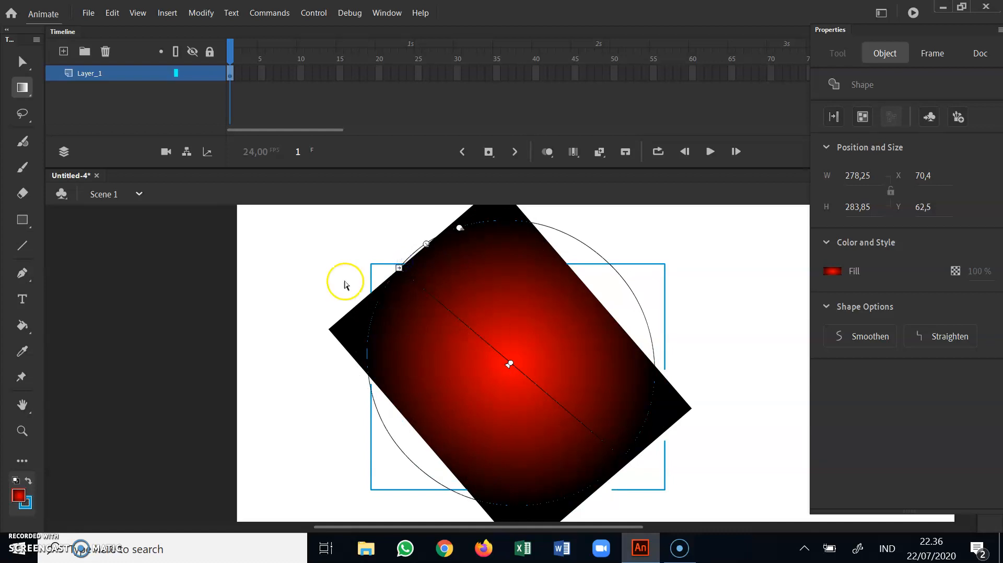
pyautogui.click(22, 61)
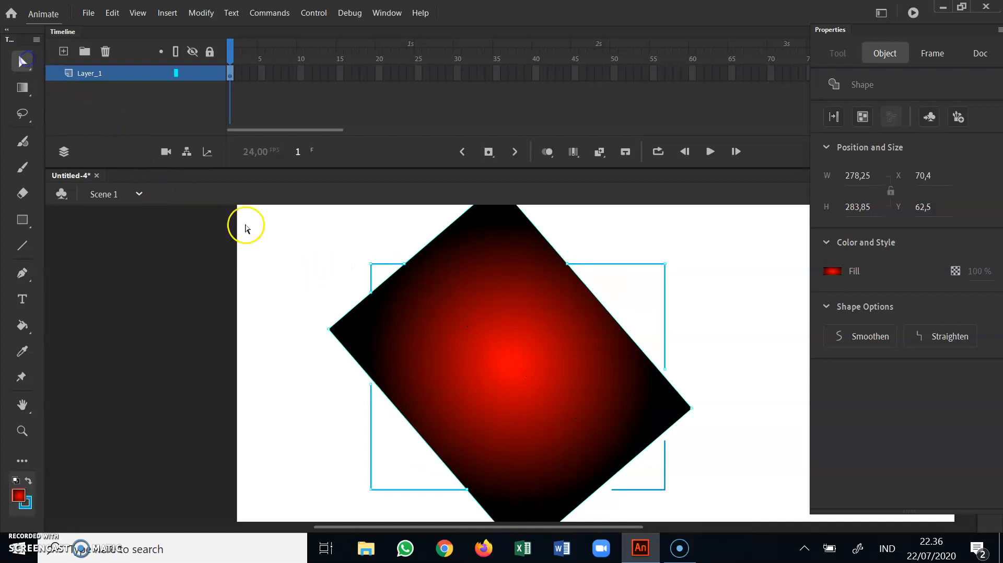
pyautogui.click(298, 261)
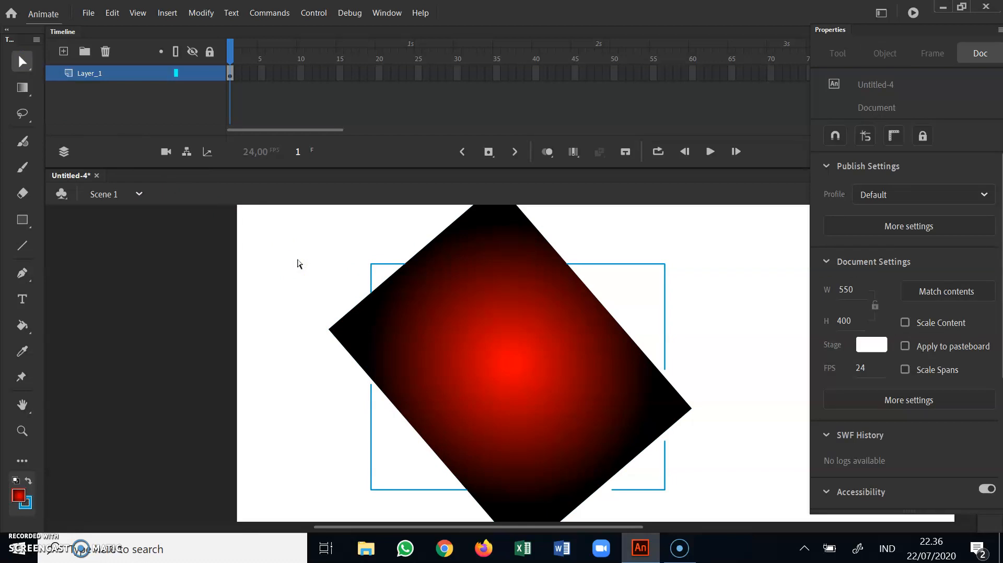
pyautogui.click(658, 155)
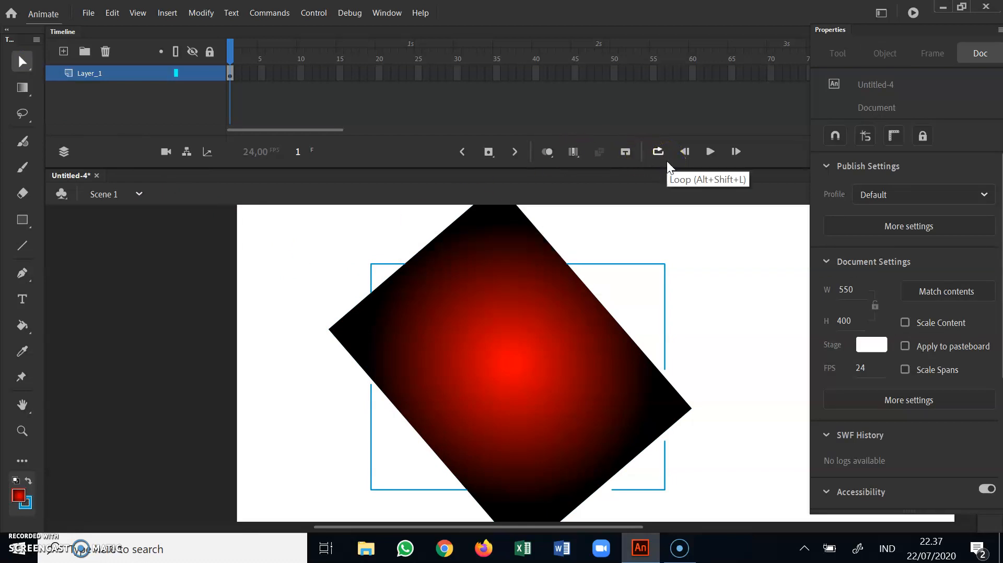
# - Try a freehand three-lobed Lasso selection inside the gradient rectangle and deselect it
pyautogui.click(18, 113)
pyautogui.click(40, 117)
pyautogui.click(18, 115)
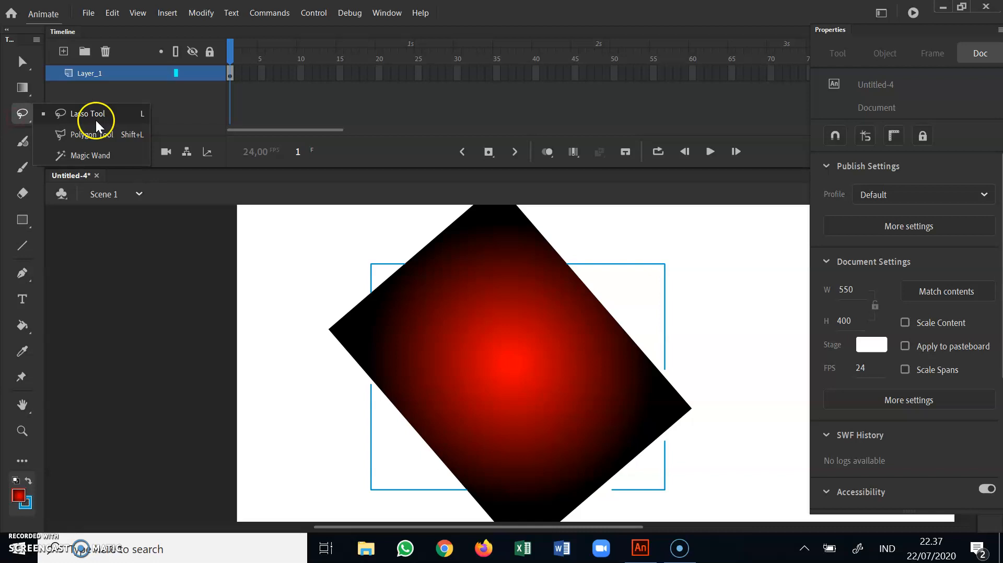
pyautogui.click(37, 114)
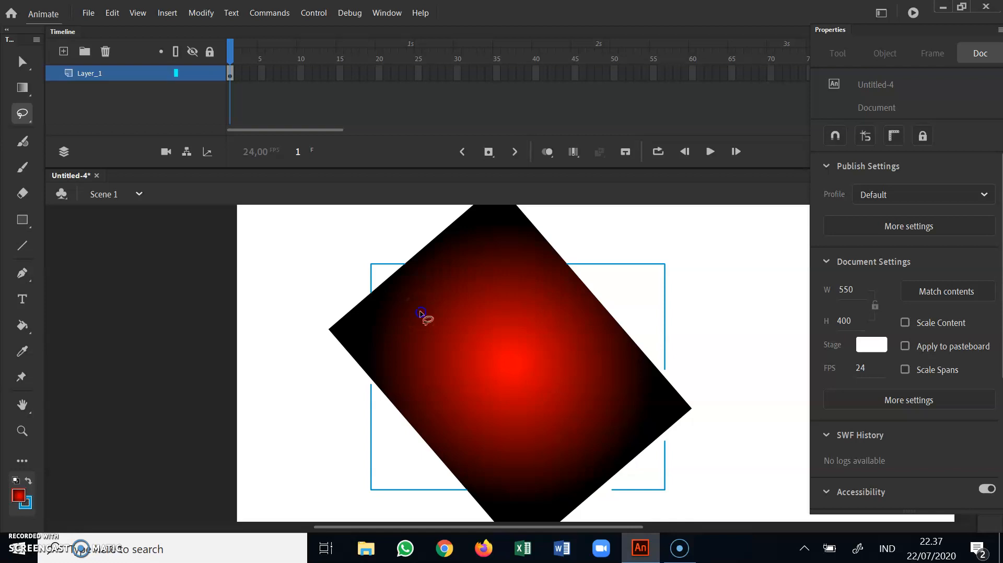
pyautogui.moveTo(453, 274)
pyautogui.mouseDown()
pyautogui.moveTo(479, 282)
pyautogui.moveTo(482, 307)
pyautogui.mouseUp()
pyautogui.moveTo(464, 357)
pyautogui.mouseDown()
pyautogui.moveTo(496, 358)
pyautogui.moveTo(531, 385)
pyautogui.moveTo(481, 422)
pyautogui.mouseUp()
pyautogui.moveTo(441, 361)
pyautogui.mouseDown()
pyautogui.moveTo(378, 354)
pyautogui.moveTo(366, 326)
pyautogui.moveTo(376, 306)
pyautogui.moveTo(423, 316)
pyautogui.mouseUp()
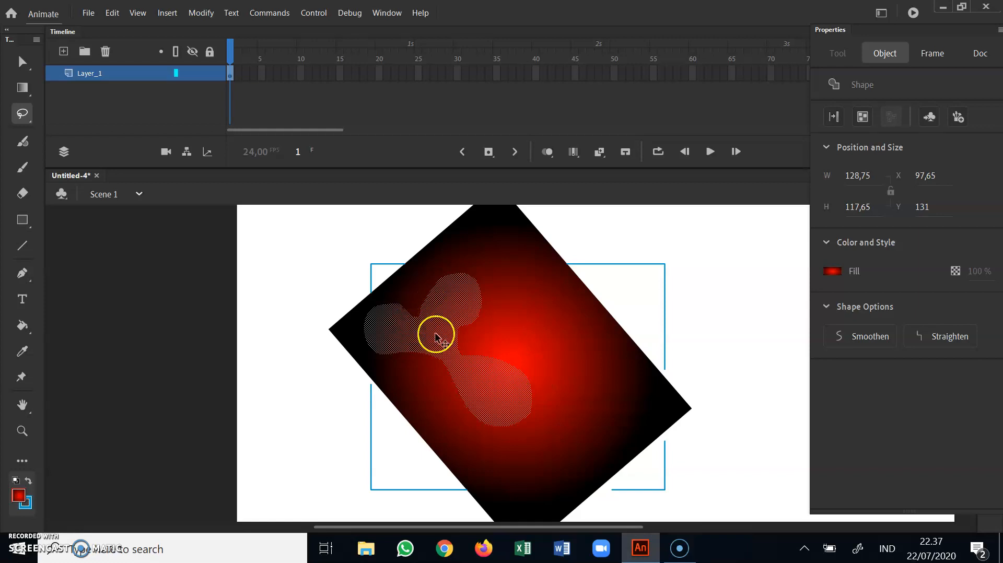
pyautogui.click(26, 66)
pyautogui.click(438, 347)
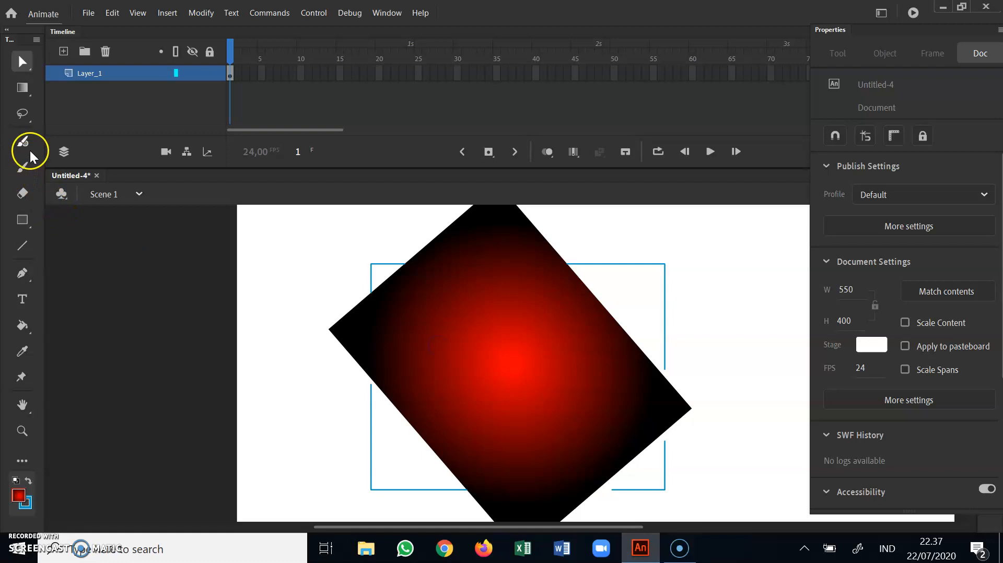
# - Delete a freehand Lasso-selected area just beside the gradient's bright centre, and undo the deletion
pyautogui.click(23, 121)
pyautogui.moveTo(431, 348)
pyautogui.mouseDown()
pyautogui.moveTo(496, 340)
pyautogui.moveTo(479, 393)
pyautogui.moveTo(527, 449)
pyautogui.moveTo(443, 436)
pyautogui.moveTo(437, 387)
pyautogui.moveTo(402, 370)
pyautogui.moveTo(407, 350)
pyautogui.moveTo(436, 353)
pyautogui.mouseUp()
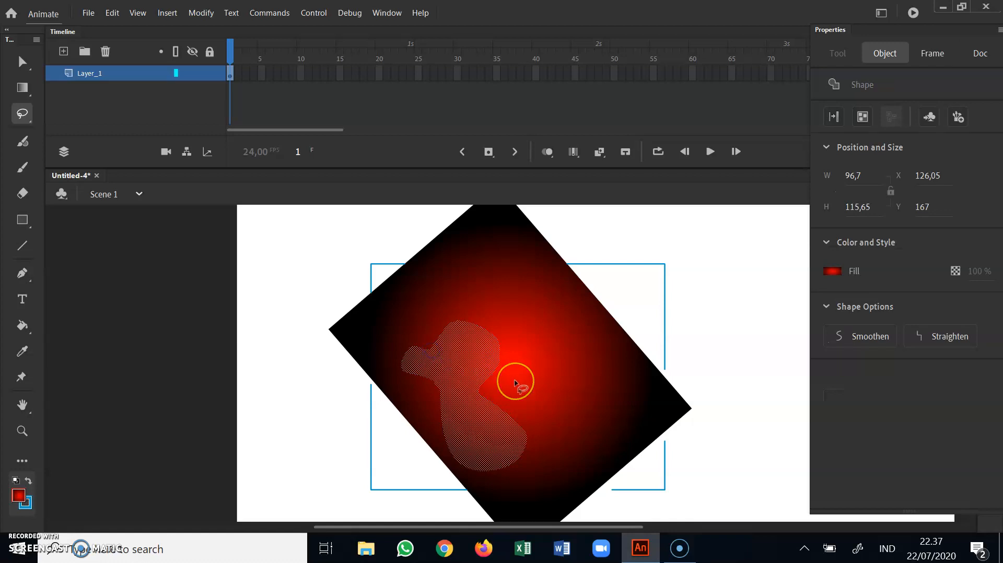
pyautogui.press('Delete')
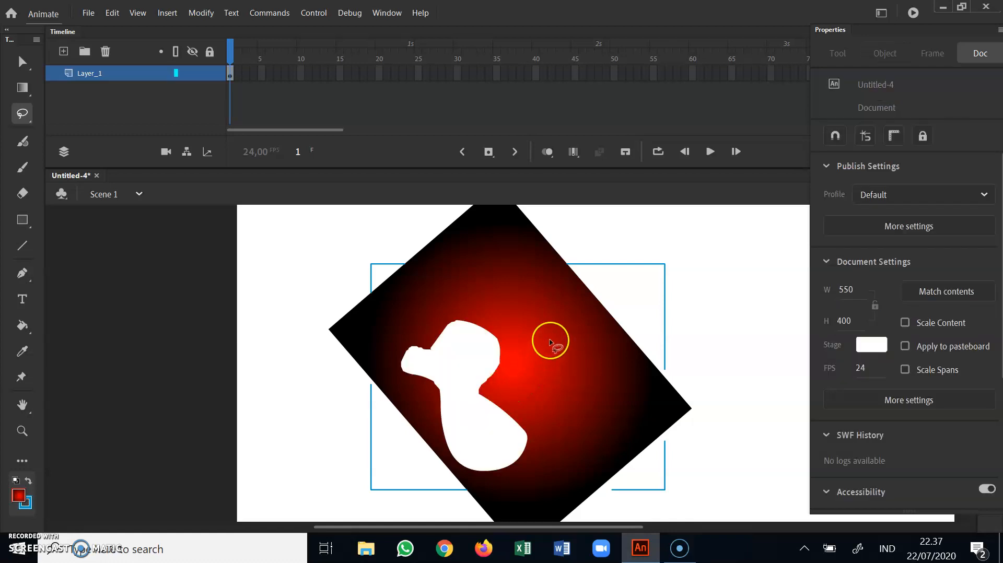
pyautogui.hotkey('ctrl', 'z')
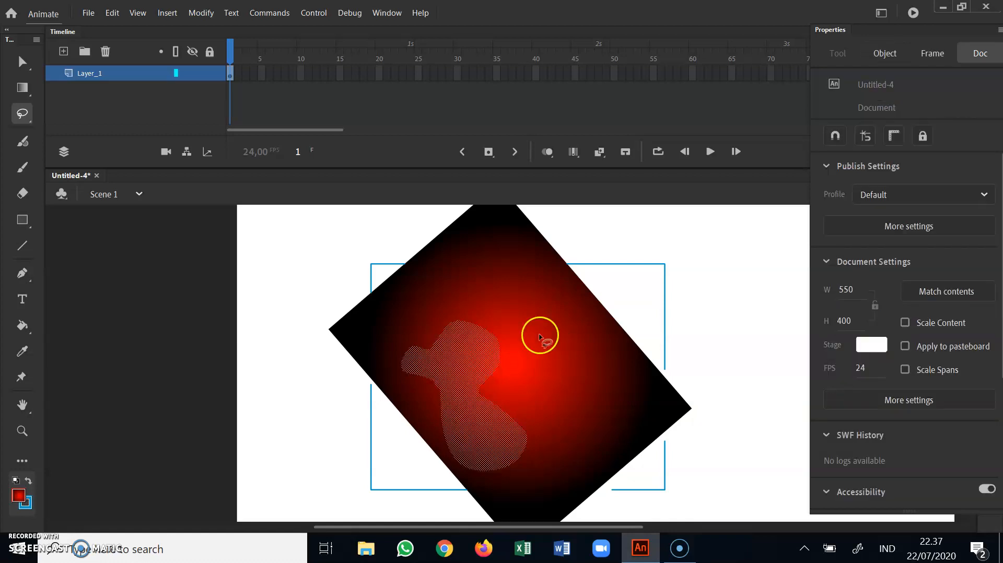
# - Outline an irregular straight-edged area inside the rectangle with the Polygon Tool and delete it from the fill
pyautogui.click(22, 115)
pyautogui.click(59, 136)
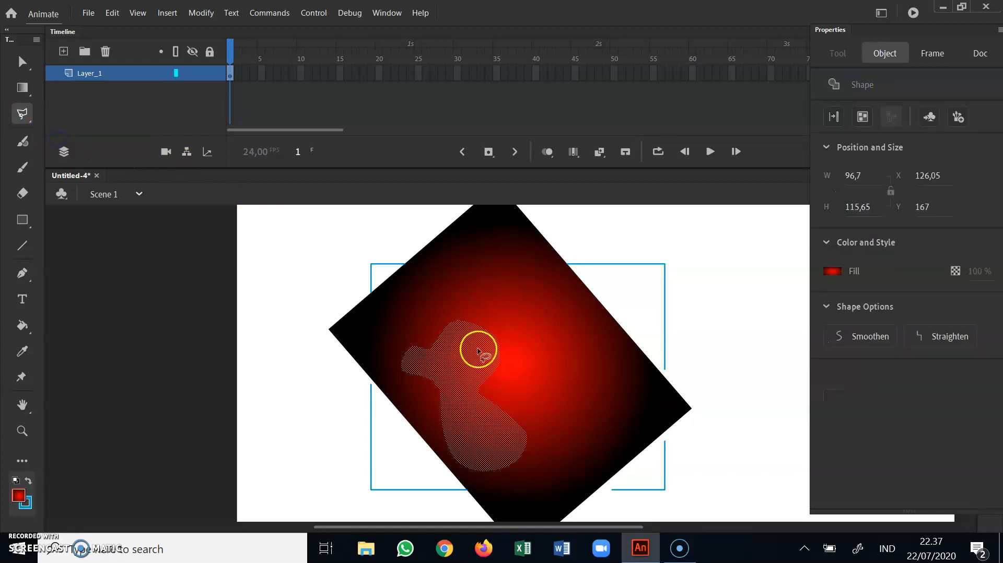
pyautogui.click(429, 309)
pyautogui.click(515, 302)
pyautogui.click(523, 341)
pyautogui.click(491, 354)
pyautogui.click(518, 395)
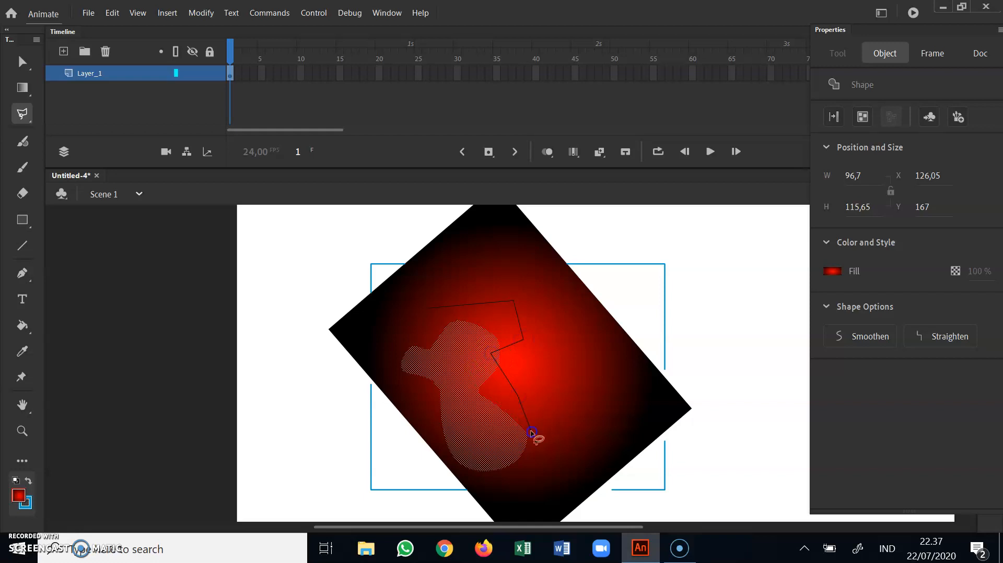
pyautogui.click(460, 402)
pyautogui.click(416, 318)
pyautogui.doubleClick(431, 312)
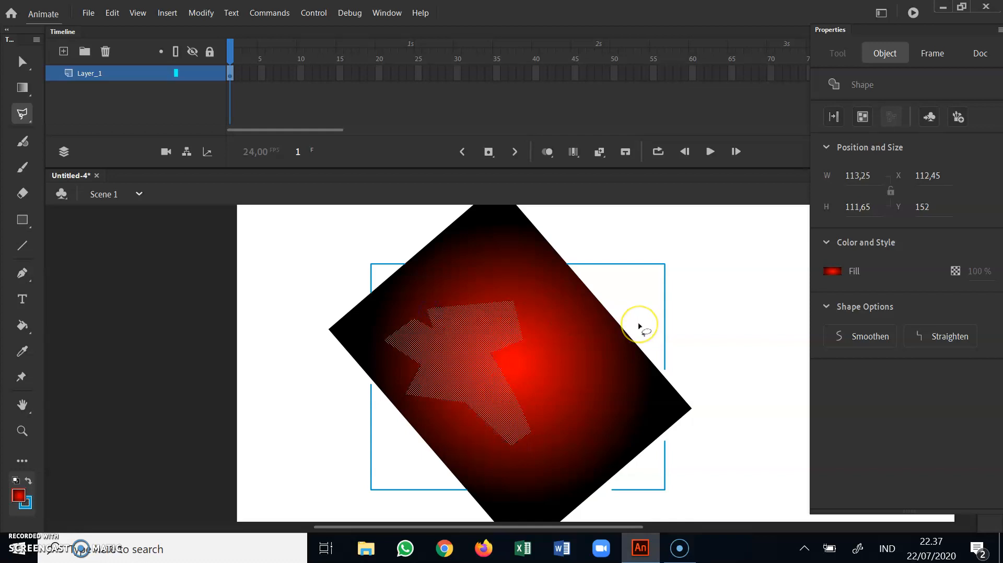
pyautogui.press('Delete')
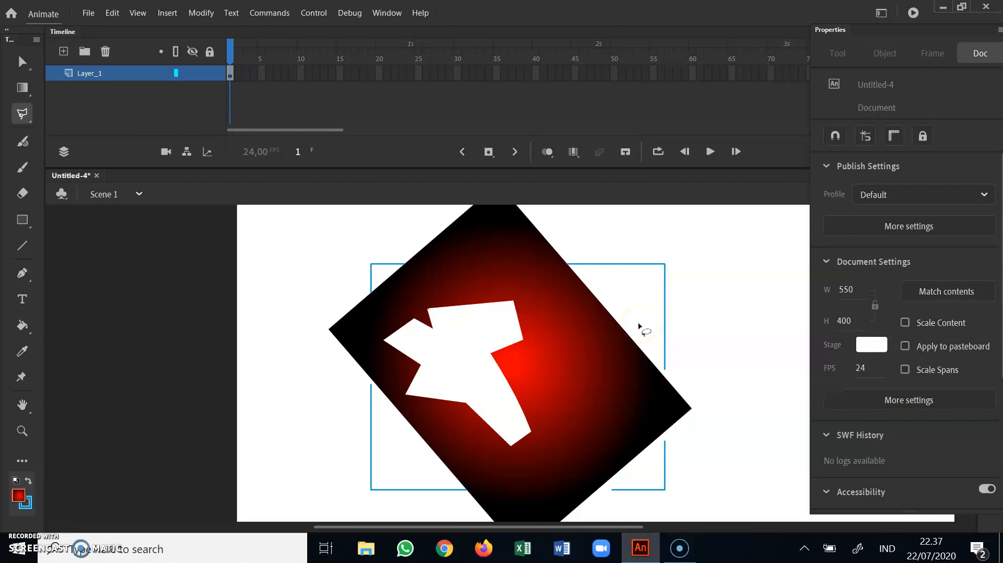
# - Select everything on the stage and delete it
pyautogui.click(633, 328)
pyautogui.hotkey('ctrl', 'a')
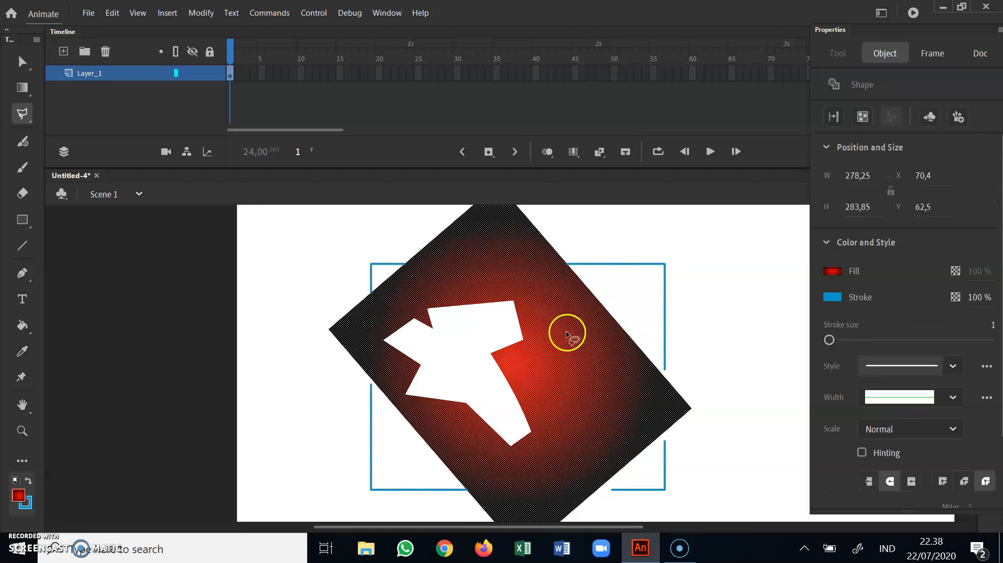
pyautogui.press('Delete')
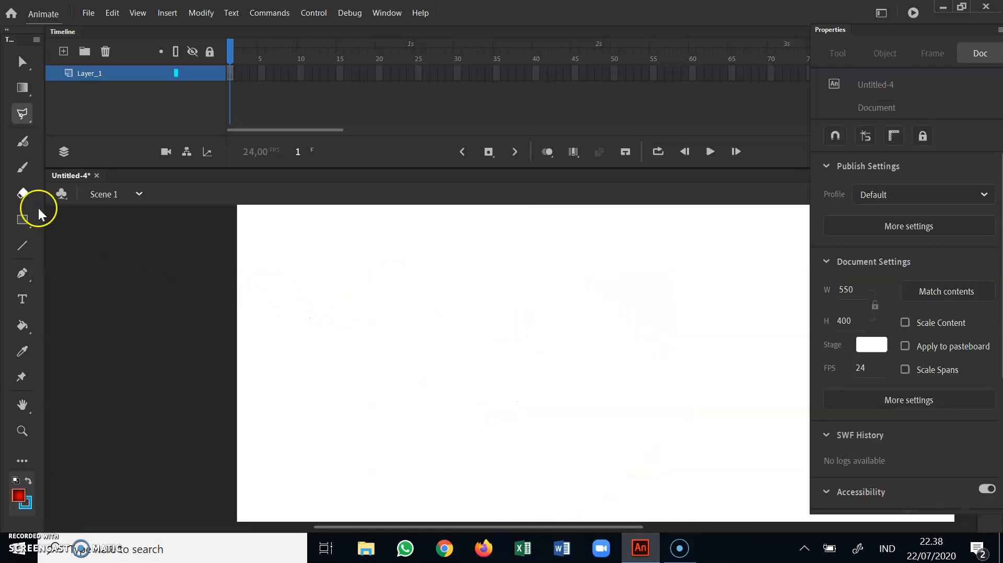
# - Activate the Fluid Brush, and hide the Properties panel and show it again
pyautogui.click(23, 143)
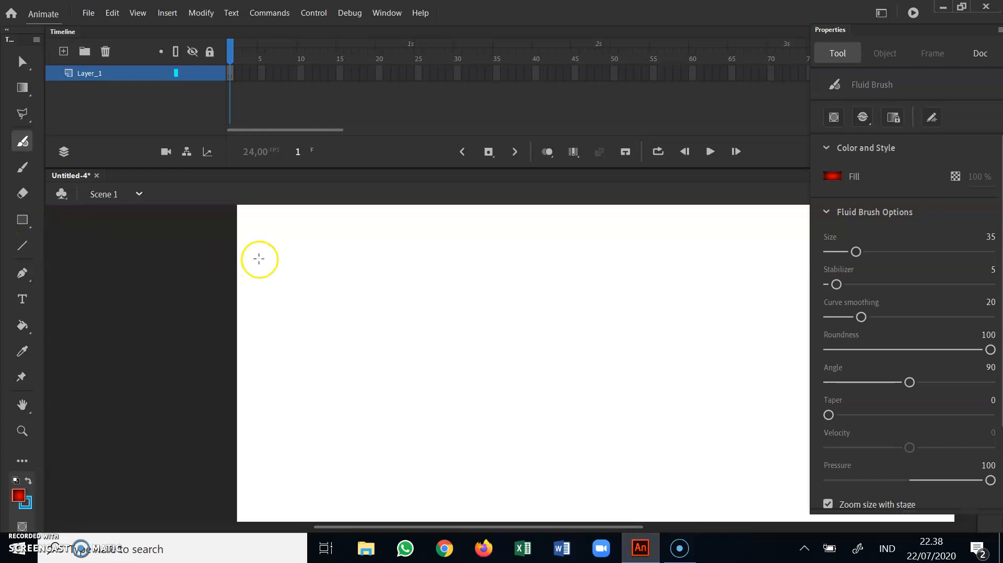
pyautogui.moveTo(347, 282)
pyautogui.mouseDown()
pyautogui.moveTo(412, 282)
pyautogui.moveTo(400, 281)
pyautogui.moveTo(465, 307)
pyautogui.mouseUp()
pyautogui.click(379, 14)
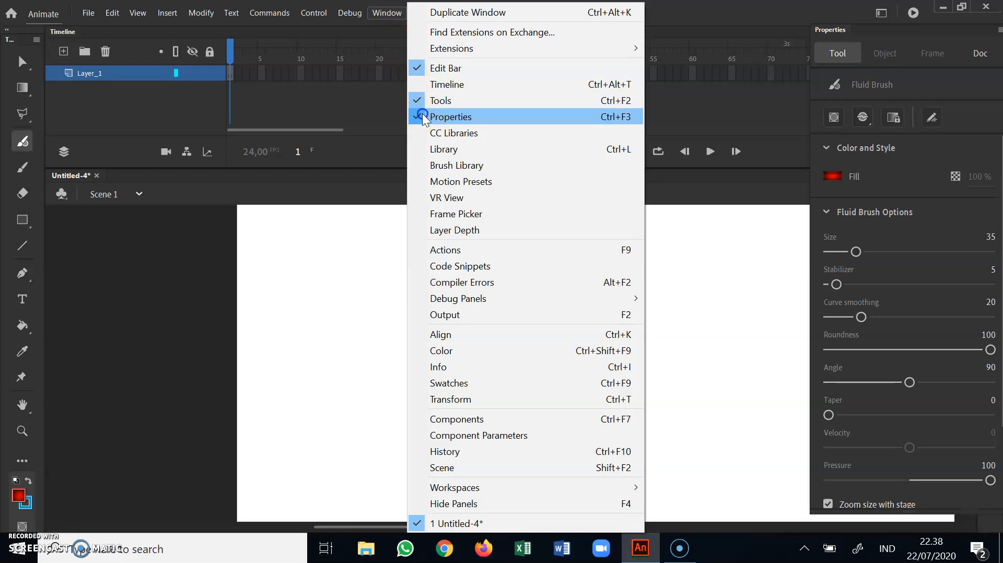
pyautogui.click(422, 116)
pyautogui.click(386, 13)
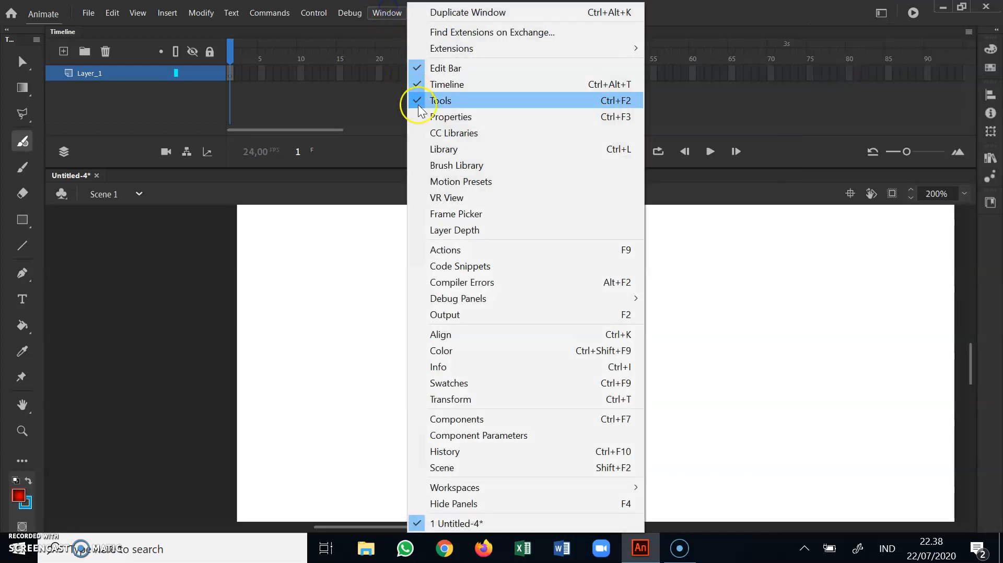
pyautogui.click(422, 116)
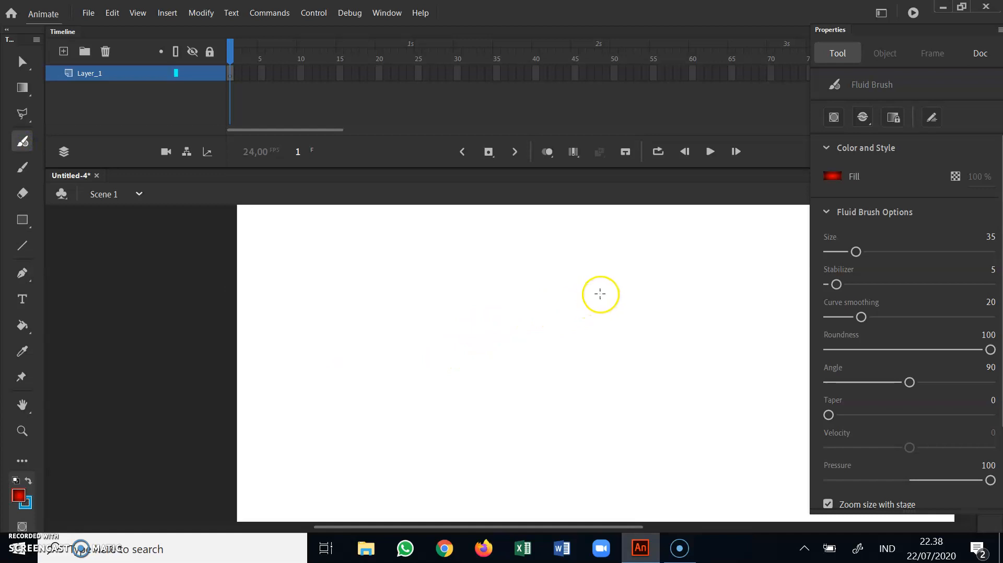
# - Set the Fluid Brush fill to blue #0033FF, reduce the brush size and paint a thick vertical stroke on the stage
pyautogui.click(836, 174)
pyautogui.click(660, 261)
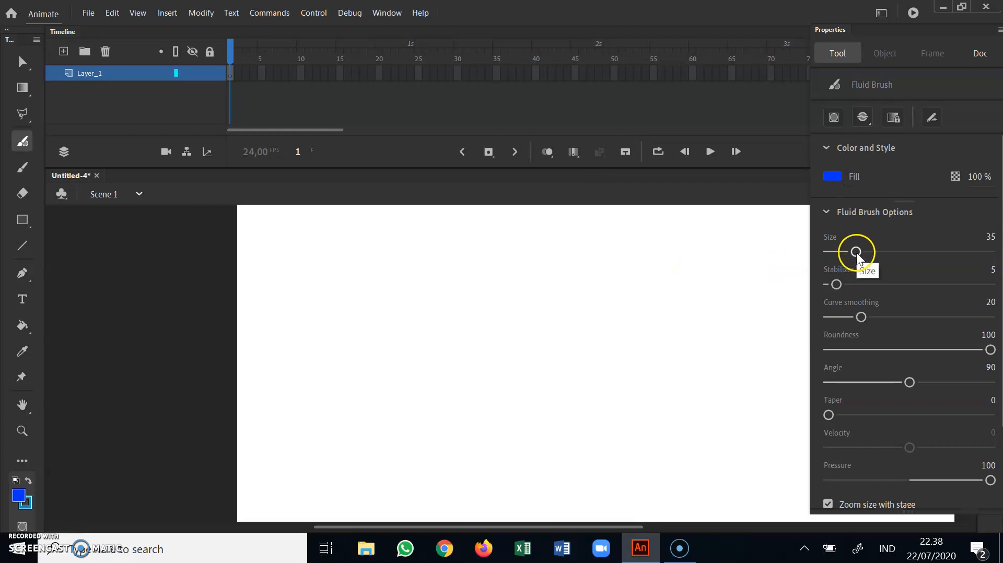
pyautogui.moveTo(856, 252)
pyautogui.mouseDown()
pyautogui.moveTo(895, 254)
pyautogui.moveTo(846, 252)
pyautogui.mouseUp()
pyautogui.moveTo(332, 264); pyautogui.dragTo(343, 399)
# - Paint two thinner blue strokes to the right of the thick one, using Fluid Brush sizes 9 and 5
pyautogui.moveTo(845, 252); pyautogui.dragTo(834, 253)
pyautogui.moveTo(466, 259); pyautogui.dragTo(486, 341)
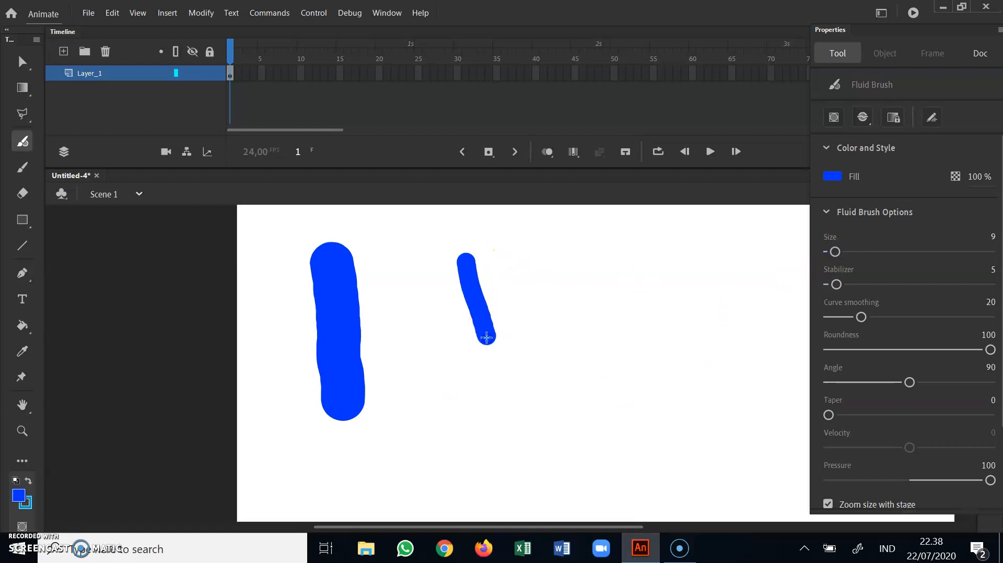
pyautogui.moveTo(854, 252); pyautogui.dragTo(832, 252)
pyautogui.moveTo(541, 254); pyautogui.dragTo(552, 380)
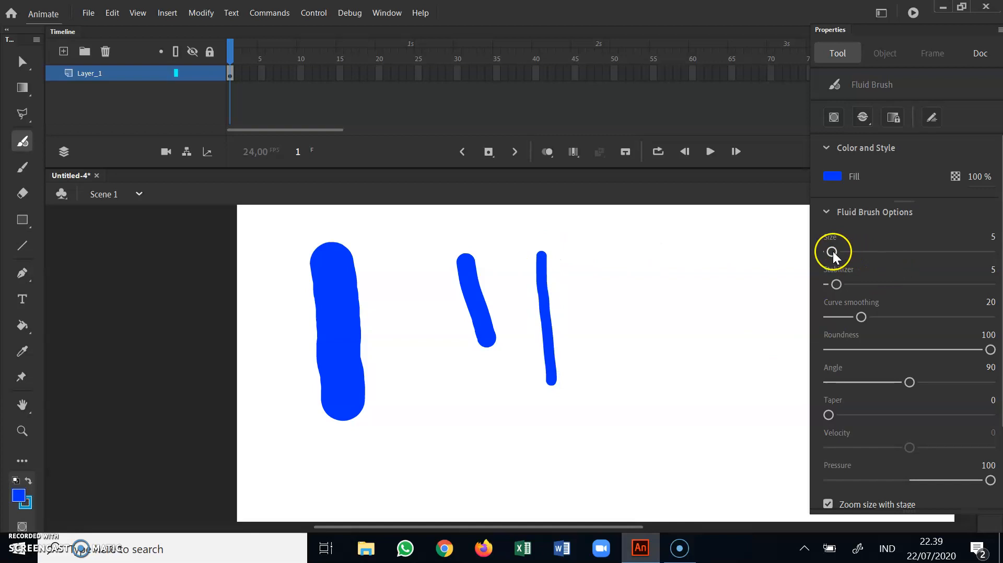
# - Paint a very broad blue stroke at size 79 beside the thinnest one, and a size 9 stroke between the first two
pyautogui.moveTo(832, 252); pyautogui.dragTo(892, 252)
pyautogui.moveTo(618, 262); pyautogui.dragTo(660, 398)
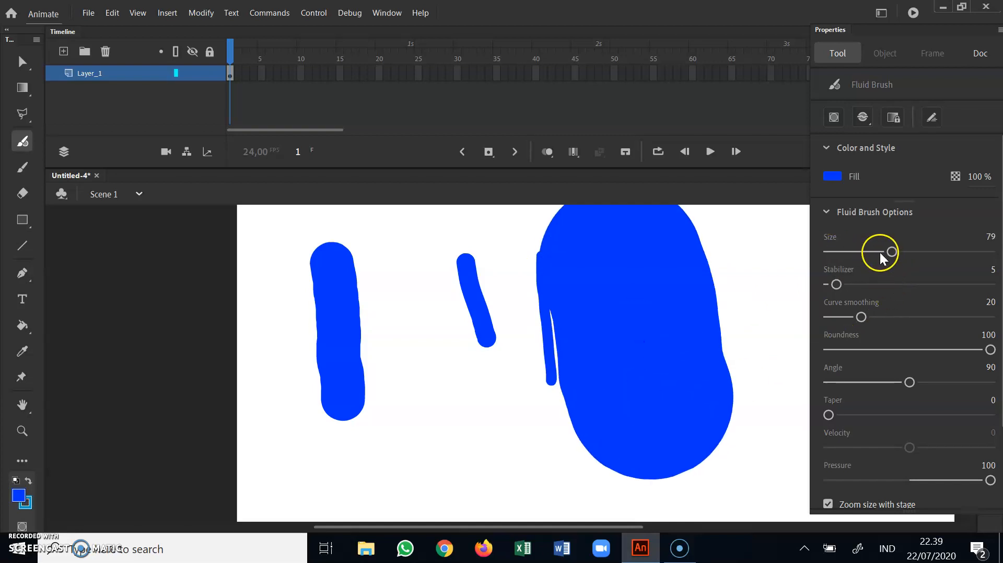
pyautogui.moveTo(841, 253); pyautogui.dragTo(836, 253)
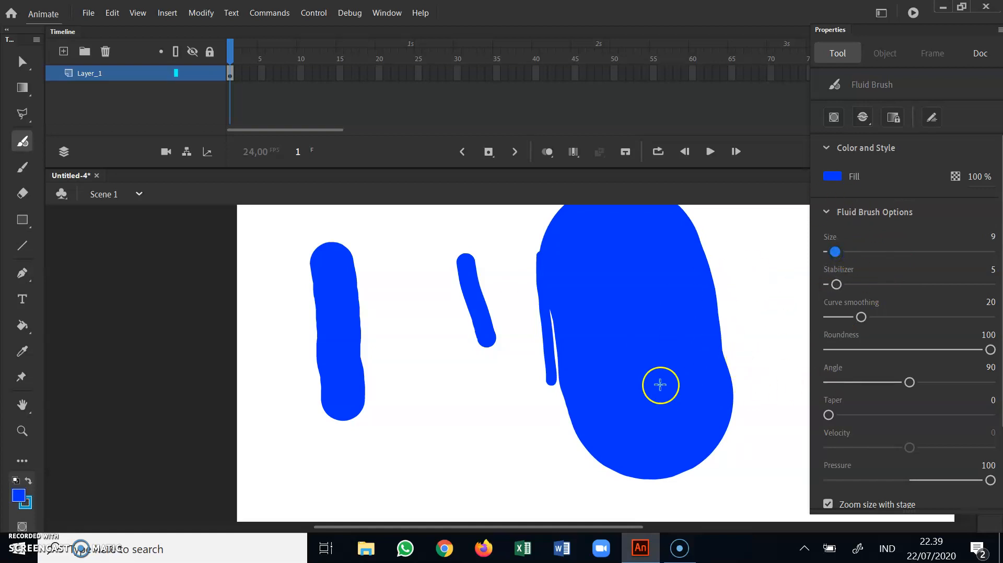
pyautogui.moveTo(412, 266); pyautogui.dragTo(434, 425)
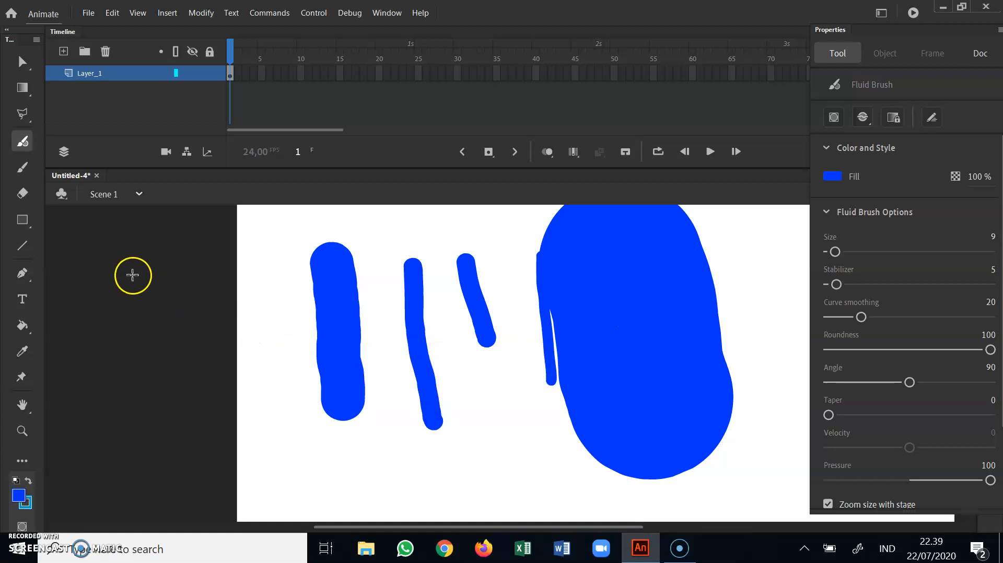
# - Paint two bright green vertical strokes among the blue ones with the Classic Brush, at sizes 28 and 22
pyautogui.click(24, 170)
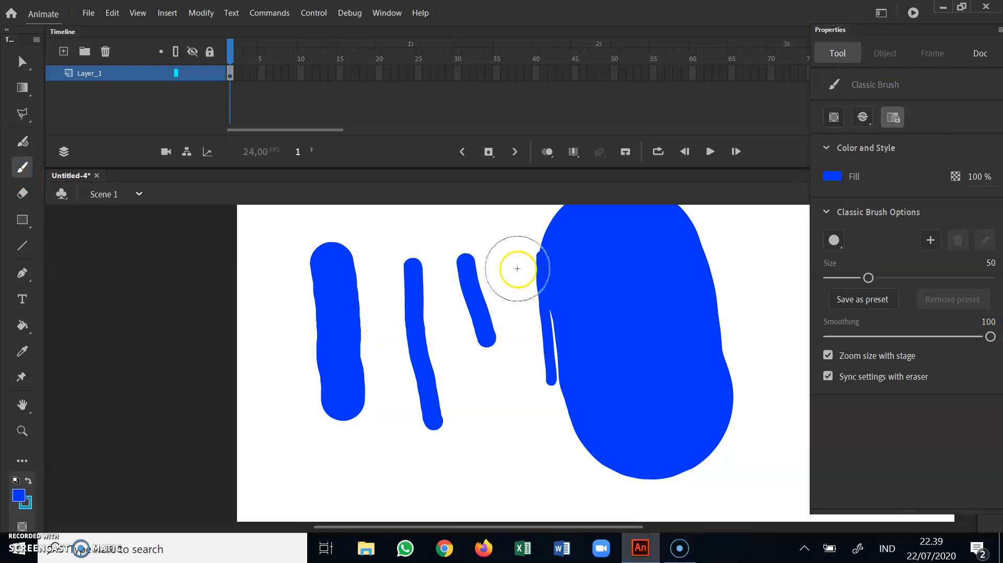
pyautogui.click(21, 143)
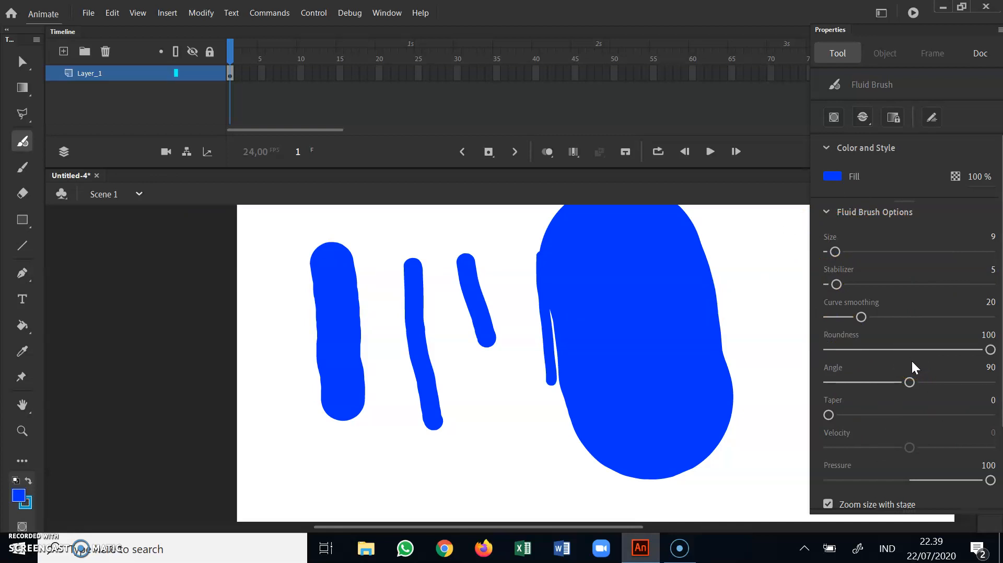
pyautogui.click(27, 165)
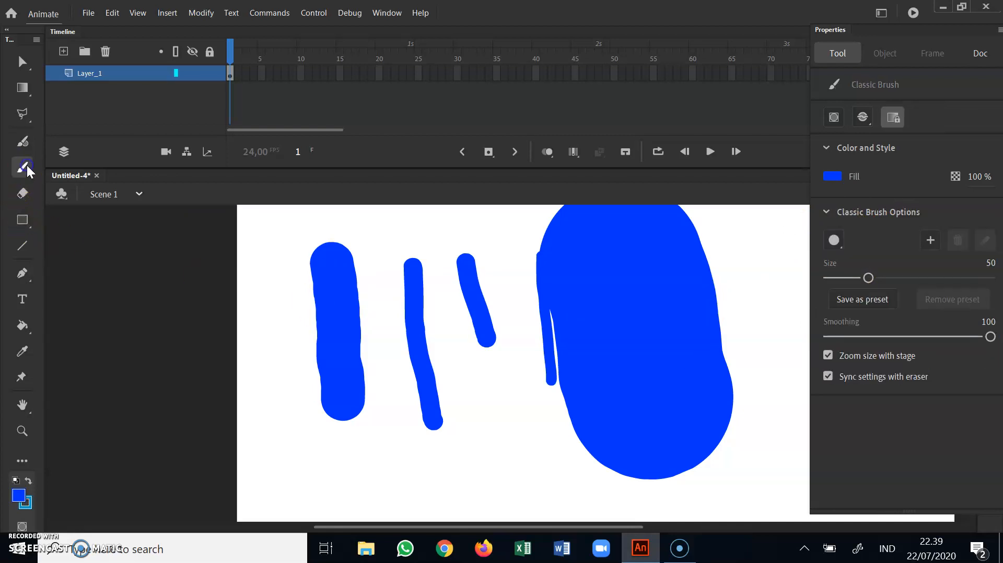
pyautogui.moveTo(869, 277); pyautogui.dragTo(848, 278)
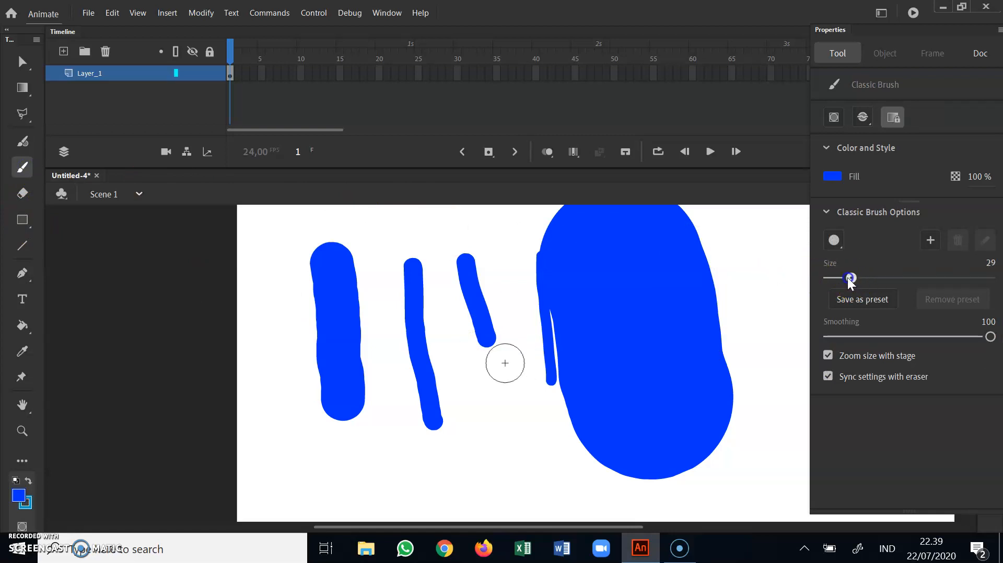
pyautogui.click(832, 177)
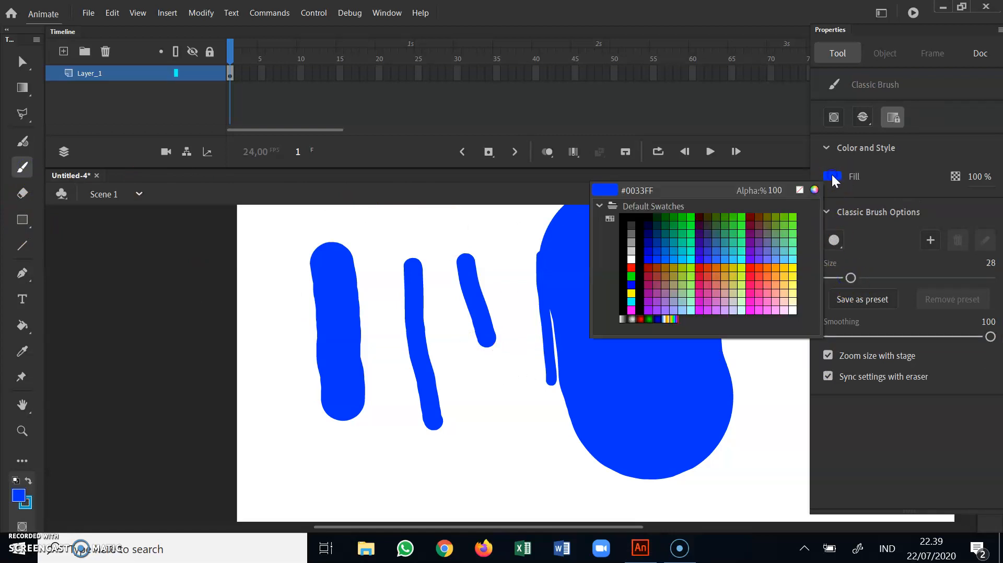
pyautogui.click(794, 228)
pyautogui.moveTo(512, 306); pyautogui.dragTo(499, 476)
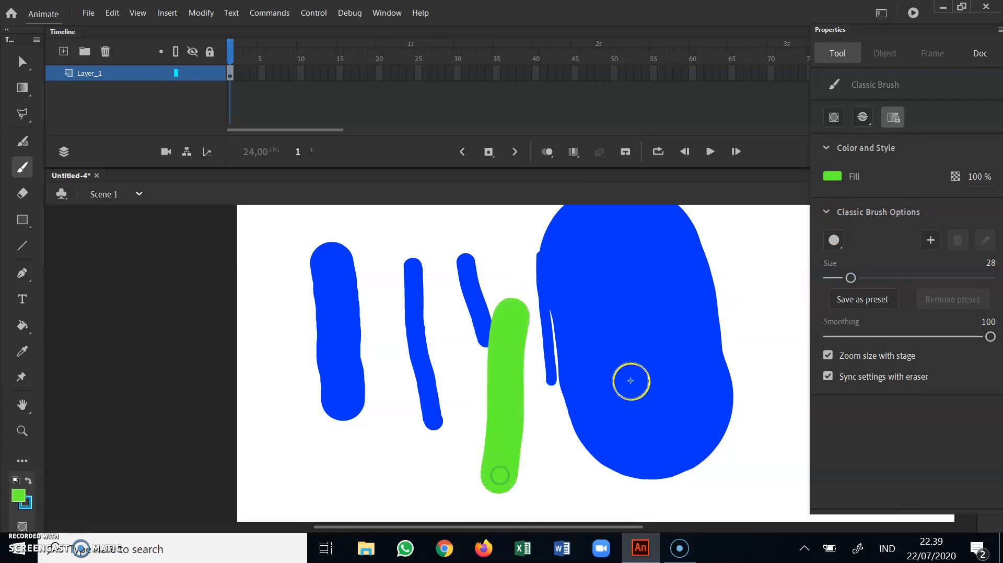
pyautogui.moveTo(850, 278); pyautogui.dragTo(842, 278)
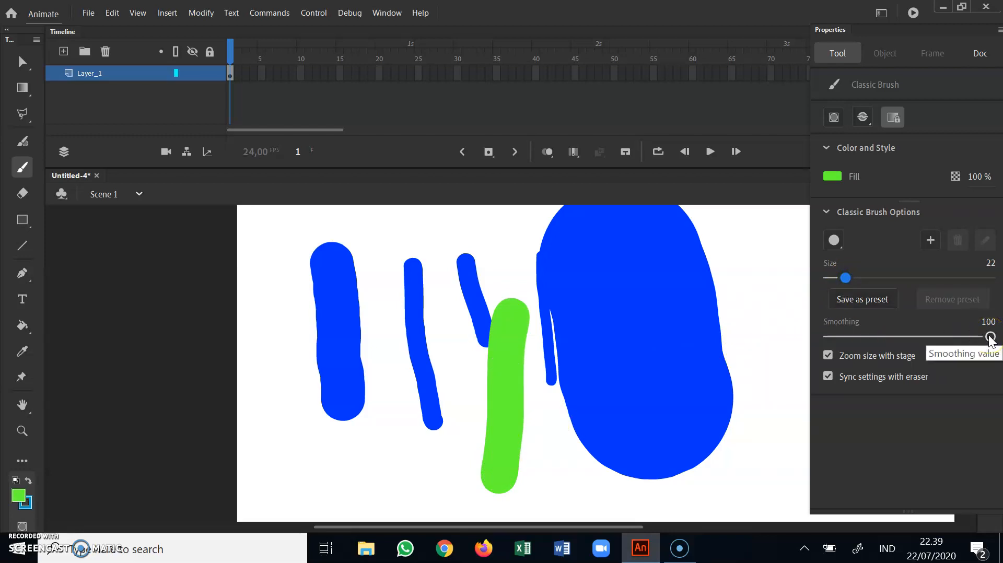
pyautogui.moveTo(394, 256); pyautogui.dragTo(370, 445)
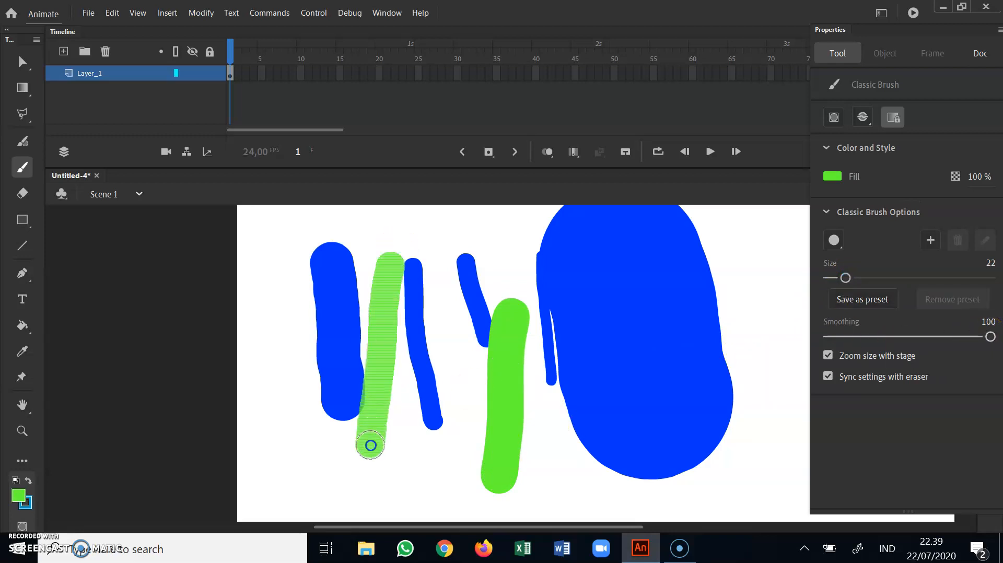
# - Paint two more green Classic Brush strokes, one at smoothing 83 among the blue ones and one at 98 beyond the broad blue shape
pyautogui.moveTo(990, 338); pyautogui.dragTo(962, 337)
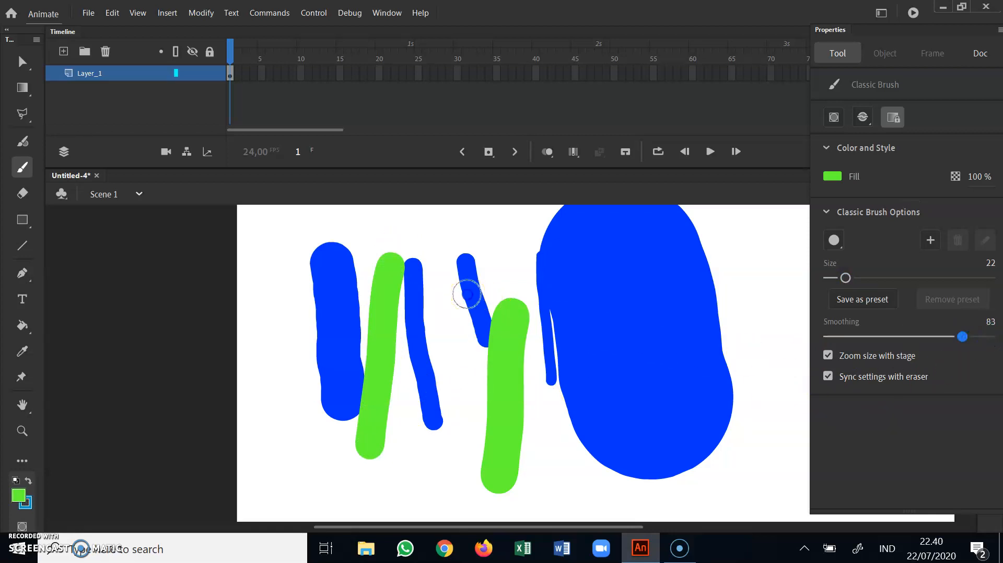
pyautogui.moveTo(466, 290); pyautogui.dragTo(445, 445)
pyautogui.moveTo(963, 337); pyautogui.dragTo(988, 338)
pyautogui.moveTo(747, 264); pyautogui.dragTo(750, 415)
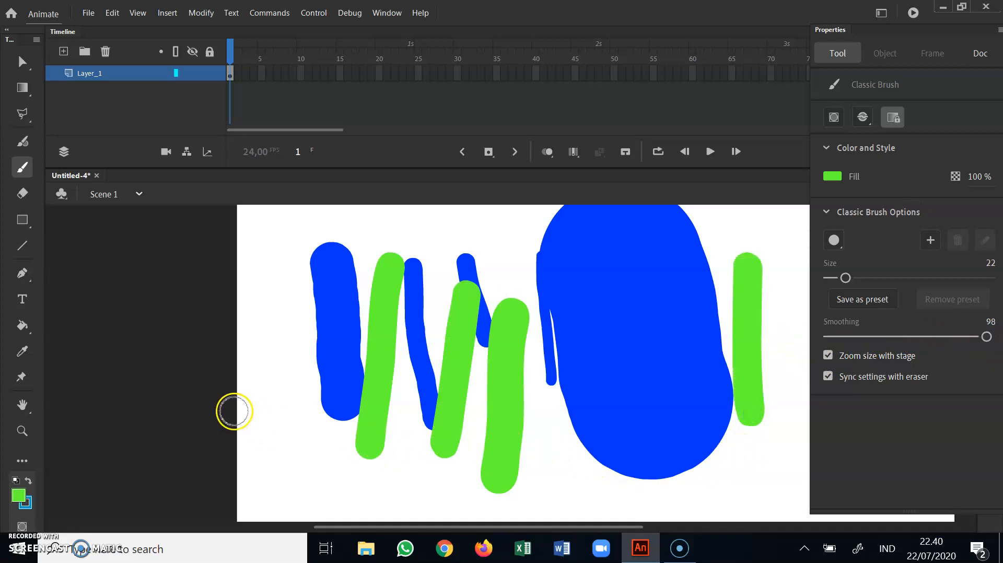
# - Erase all painted strokes, starting with a size 22 round eraser and continuing with a larger square one, and reduce its size to 28
pyautogui.click(22, 193)
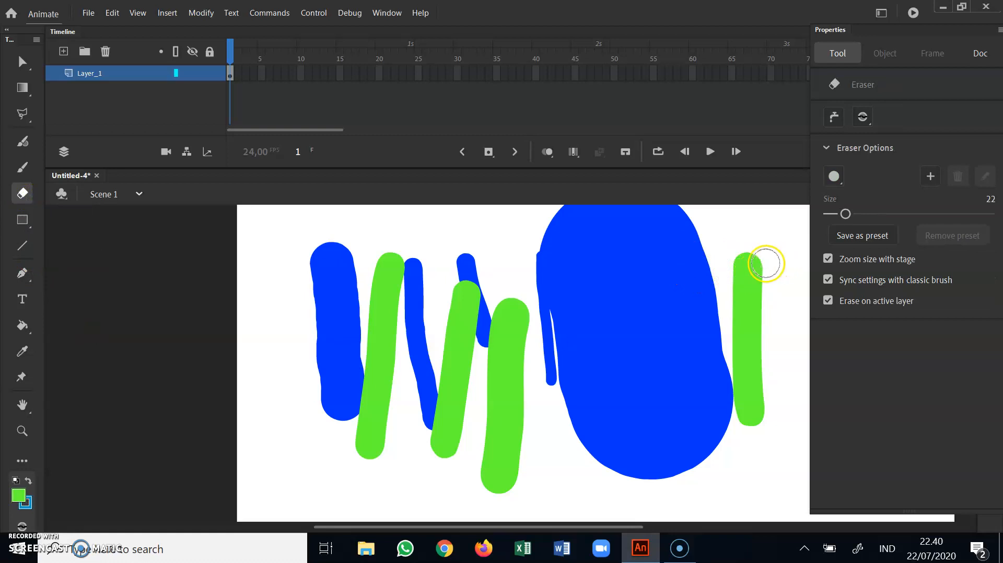
pyautogui.moveTo(648, 260)
pyautogui.mouseDown()
pyautogui.moveTo(622, 261)
pyautogui.moveTo(391, 375)
pyautogui.moveTo(617, 260)
pyautogui.moveTo(508, 307)
pyautogui.moveTo(479, 289)
pyautogui.moveTo(531, 286)
pyautogui.moveTo(410, 327)
pyautogui.moveTo(470, 326)
pyautogui.moveTo(425, 348)
pyautogui.moveTo(431, 320)
pyautogui.moveTo(650, 288)
pyautogui.moveTo(479, 317)
pyautogui.moveTo(614, 302)
pyautogui.moveTo(540, 294)
pyautogui.moveTo(433, 344)
pyautogui.moveTo(678, 277)
pyautogui.moveTo(420, 330)
pyautogui.moveTo(475, 326)
pyautogui.mouseUp()
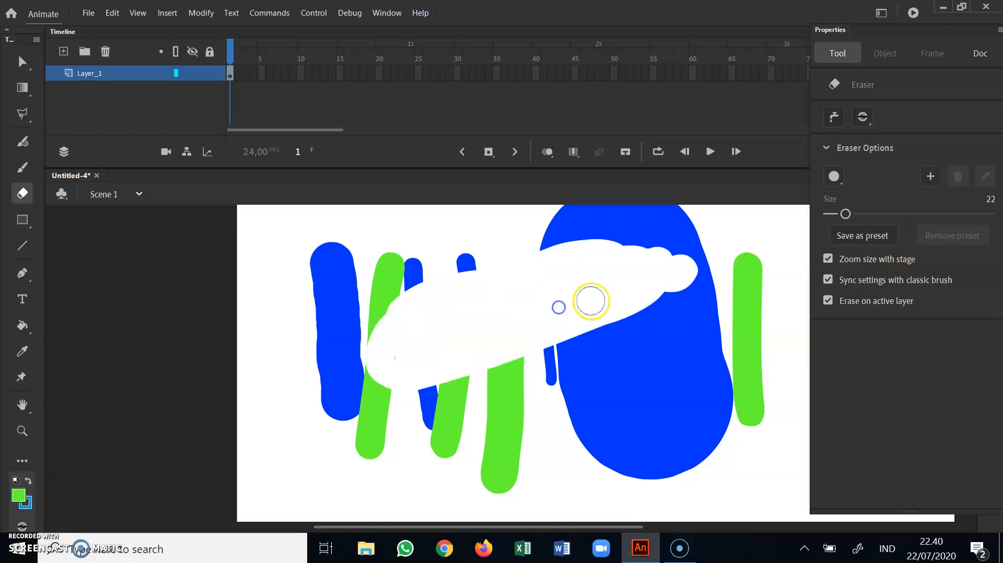
pyautogui.click(835, 177)
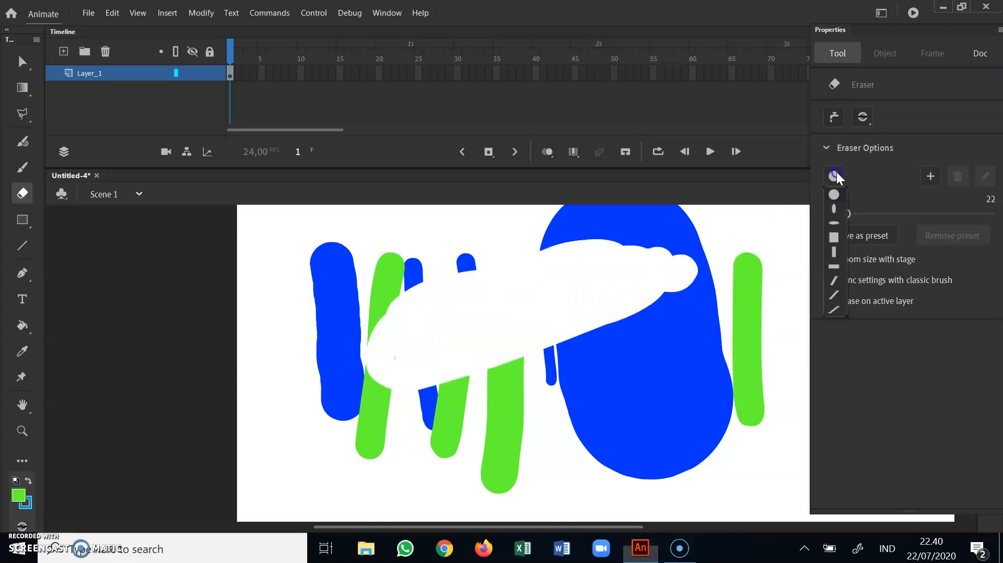
pyautogui.click(835, 237)
pyautogui.moveTo(848, 214); pyautogui.dragTo(878, 214)
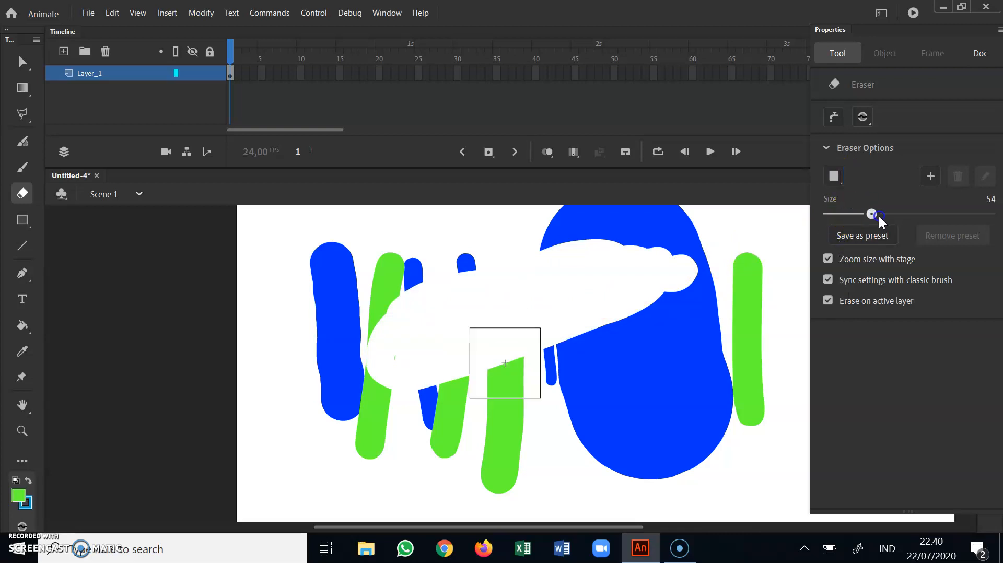
pyautogui.moveTo(730, 291)
pyautogui.mouseDown()
pyautogui.moveTo(670, 287)
pyautogui.moveTo(637, 395)
pyautogui.moveTo(516, 378)
pyautogui.moveTo(462, 390)
pyautogui.moveTo(307, 300)
pyautogui.moveTo(340, 273)
pyautogui.moveTo(537, 346)
pyautogui.moveTo(378, 447)
pyautogui.moveTo(363, 421)
pyautogui.moveTo(551, 451)
pyautogui.moveTo(707, 428)
pyautogui.moveTo(737, 297)
pyautogui.moveTo(657, 238)
pyautogui.moveTo(351, 268)
pyautogui.moveTo(694, 274)
pyautogui.moveTo(685, 224)
pyautogui.moveTo(325, 297)
pyautogui.moveTo(541, 271)
pyautogui.moveTo(748, 388)
pyautogui.moveTo(558, 268)
pyautogui.moveTo(699, 386)
pyautogui.moveTo(580, 291)
pyautogui.moveTo(606, 302)
pyautogui.mouseUp()
pyautogui.moveTo(879, 215); pyautogui.dragTo(851, 214)
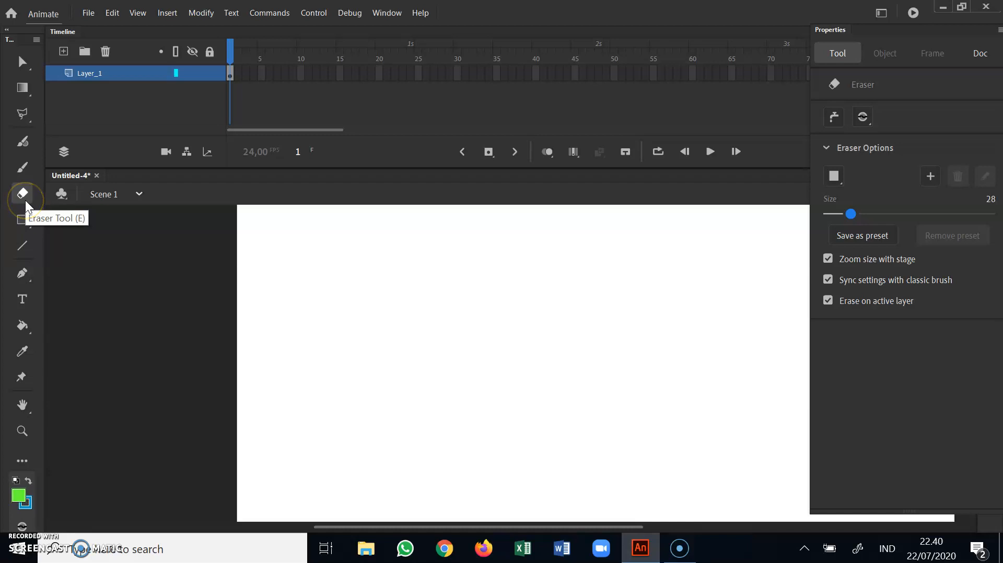
# - Draw a green rectangle with a blue outline, about 180 by 77 px, in the upper left area of the stage
pyautogui.click(27, 220)
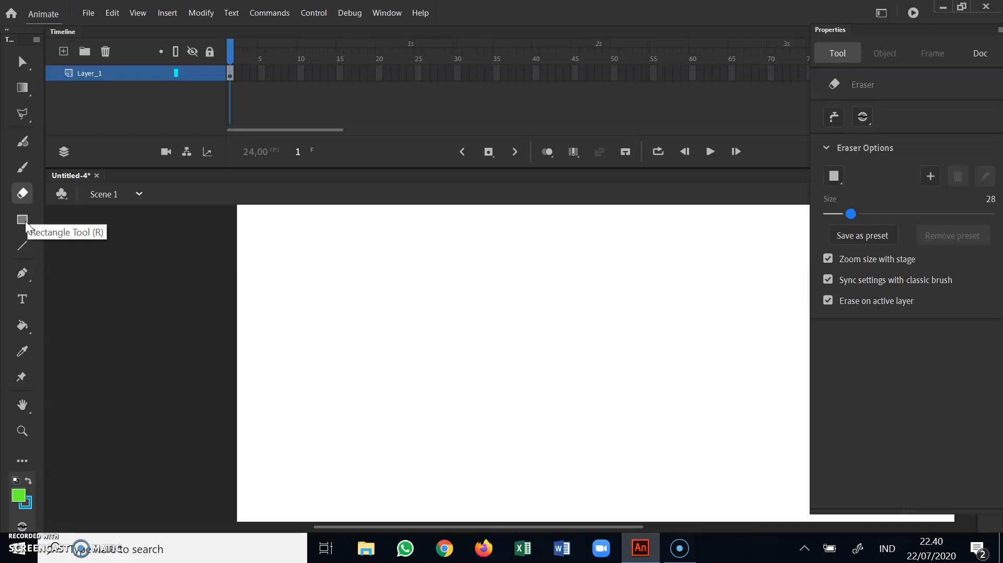
pyautogui.moveTo(25, 223); pyautogui.dragTo(101, 217)
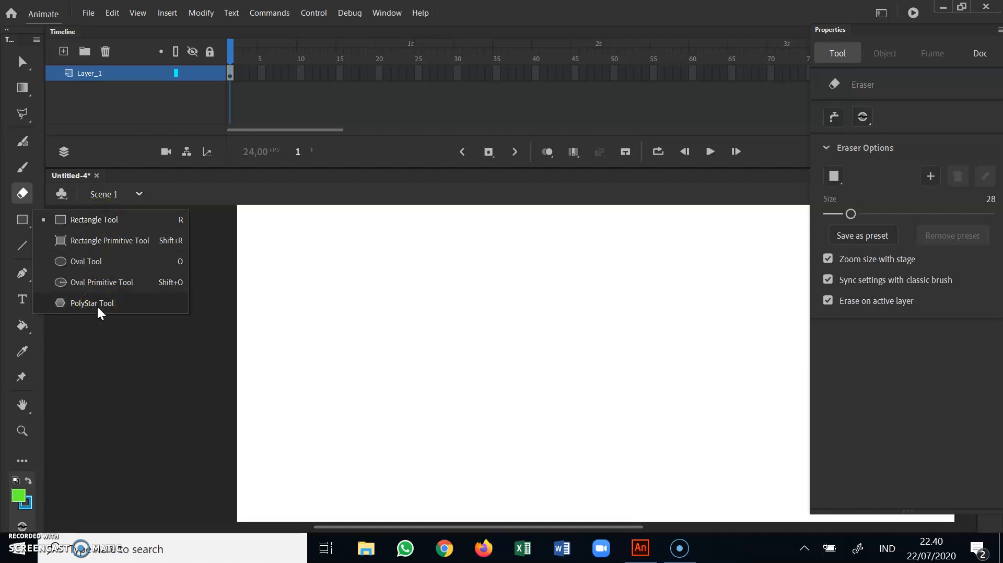
pyautogui.click(23, 243)
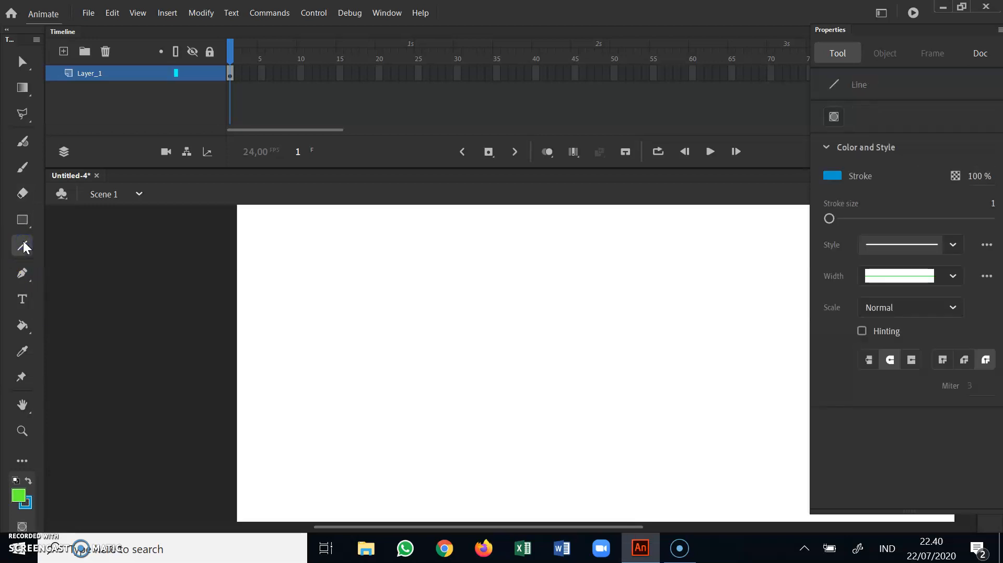
pyautogui.click(23, 223)
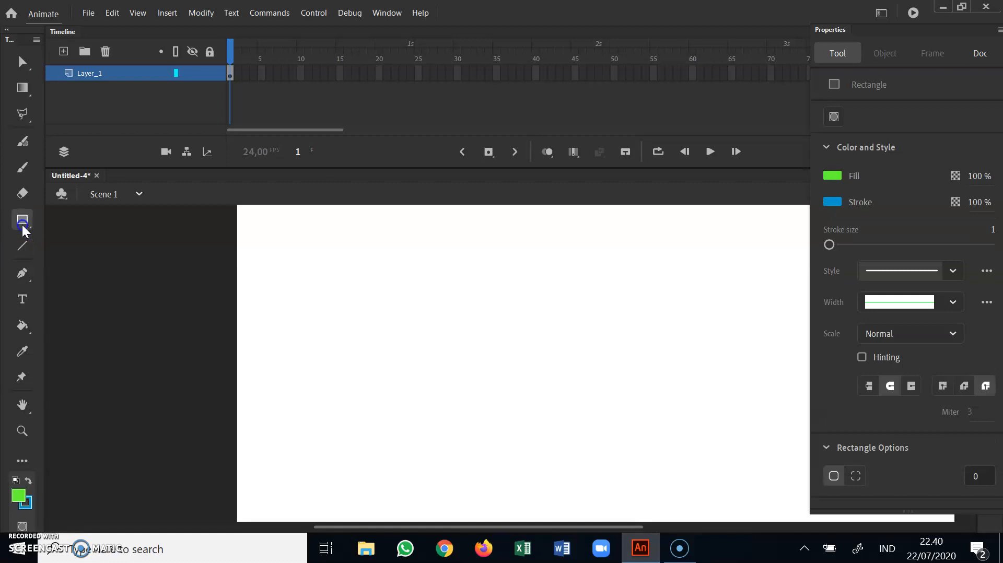
pyautogui.moveTo(271, 231); pyautogui.dragTo(505, 333)
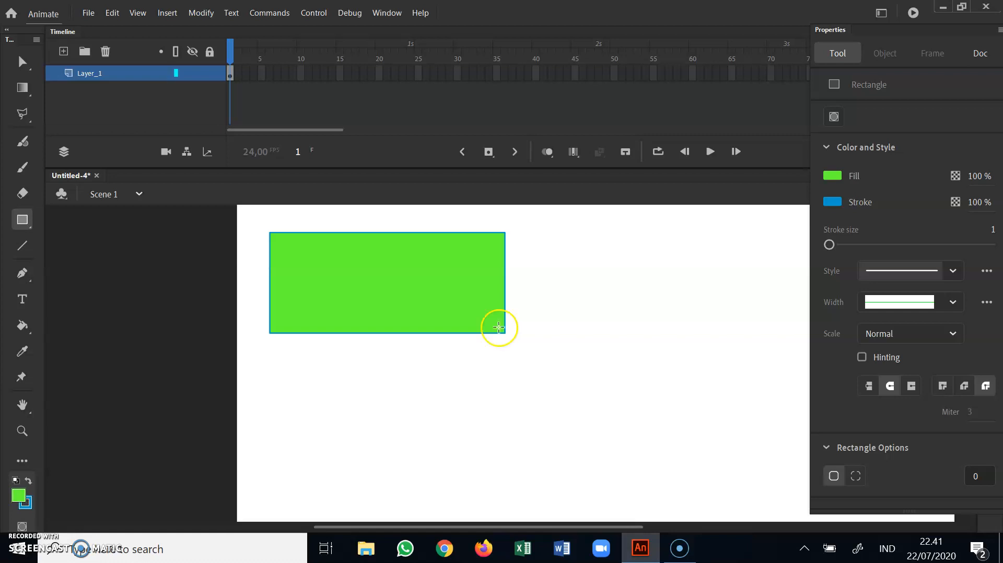
# - Draw a green oval about 109 by 106 px with a blue outline below the rectangle
pyautogui.click(22, 220)
pyautogui.click(83, 262)
pyautogui.moveTo(274, 349); pyautogui.dragTo(418, 491)
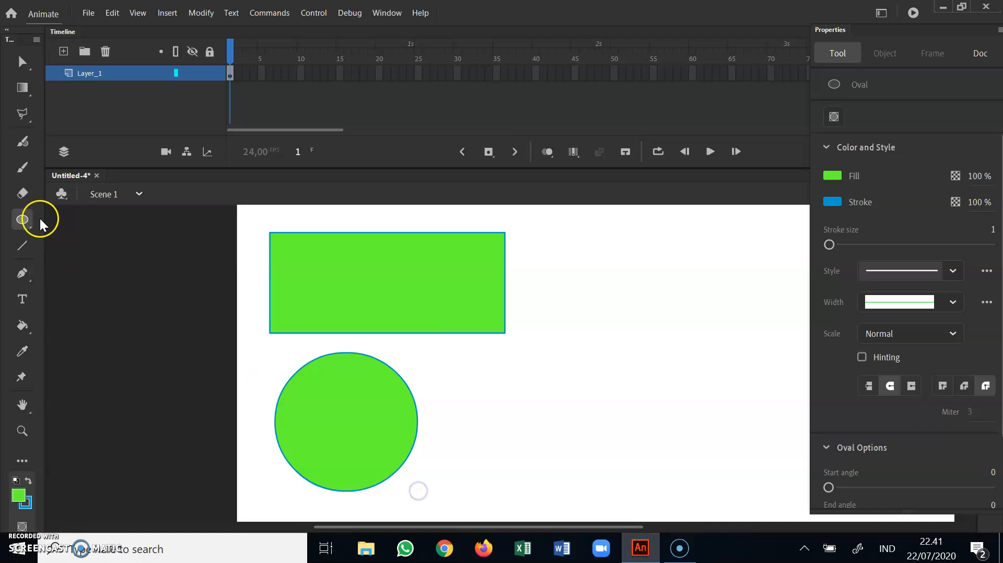
# - Draw a green five-pointed star with the PolyStar tool, overlapping the rectangle's right edge
pyautogui.click(23, 219)
pyautogui.click(93, 305)
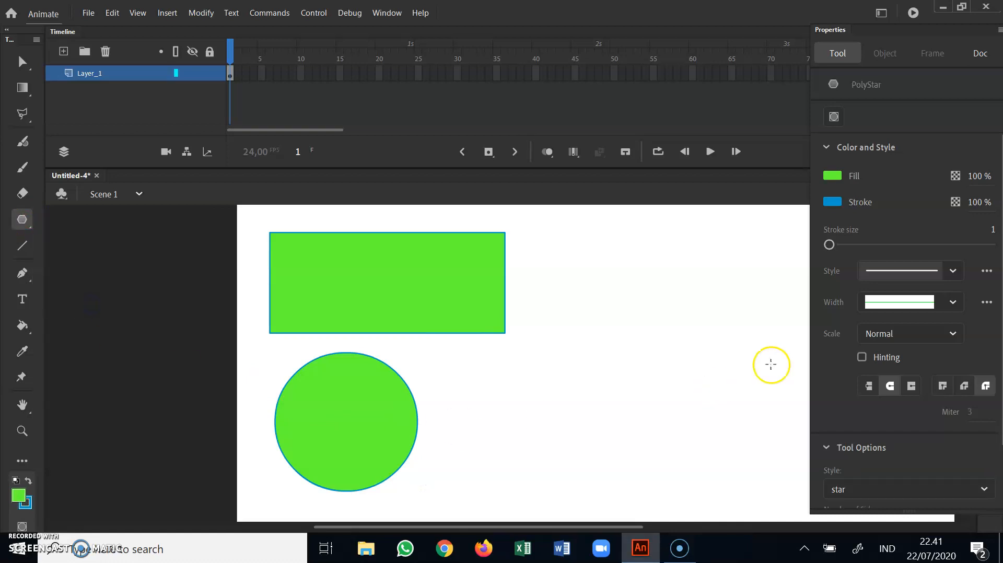
pyautogui.moveTo(563, 305); pyautogui.dragTo(598, 373)
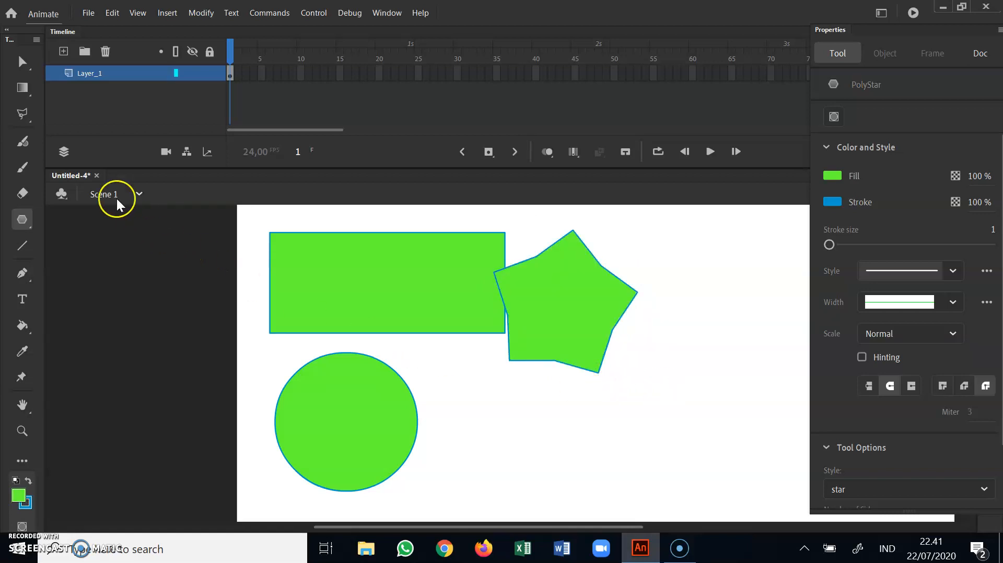
# - Select only the rectangle's green fill and move it out of its outline to the area below the star
pyautogui.click(23, 65)
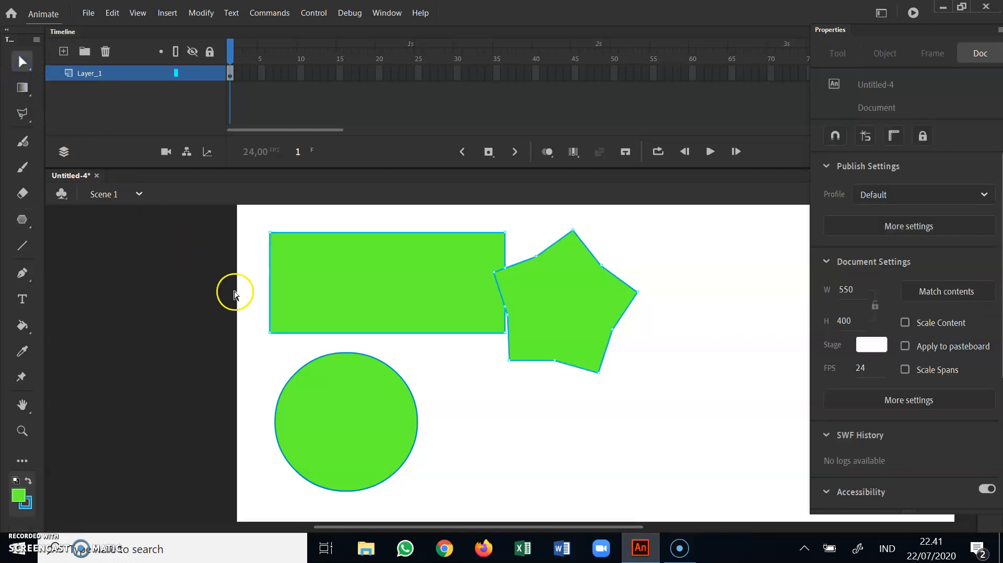
pyautogui.click(438, 366)
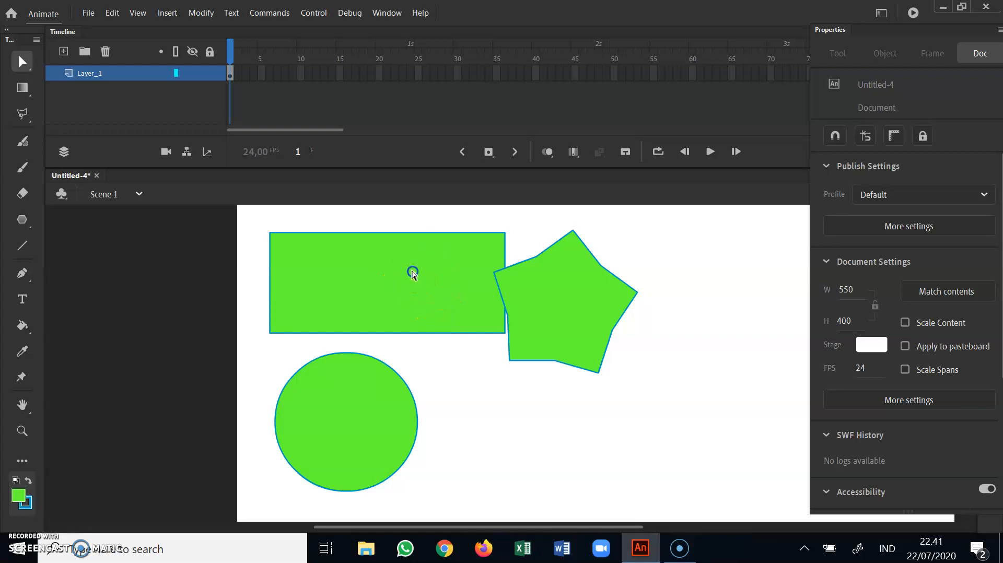
pyautogui.moveTo(18, 54); pyautogui.dragTo(48, 62)
pyautogui.click(294, 258)
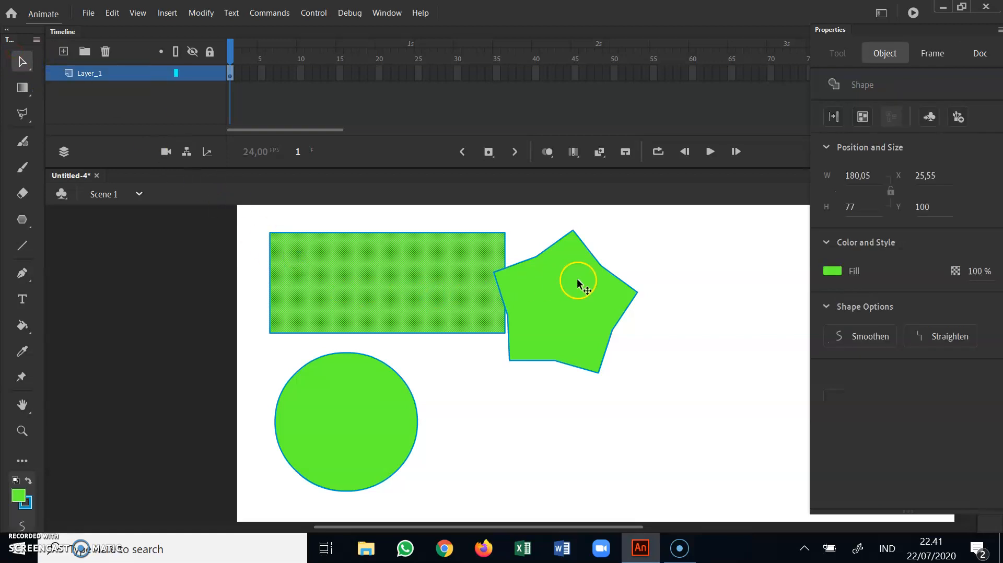
pyautogui.moveTo(387, 276); pyautogui.dragTo(608, 438)
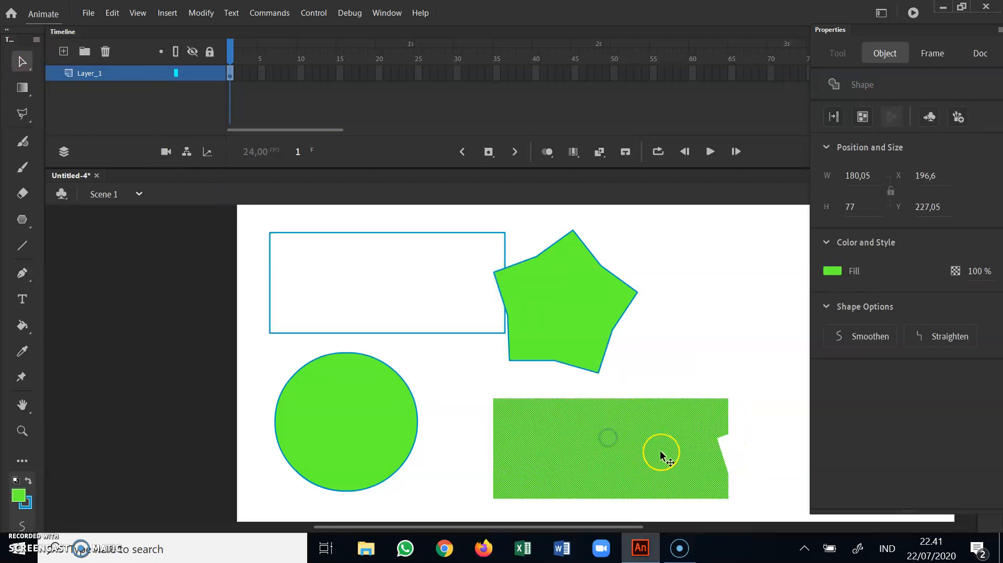
# - Select the connected blue outlines of the rectangle and star, move them off the star's fill and delete them
pyautogui.doubleClick(393, 233)
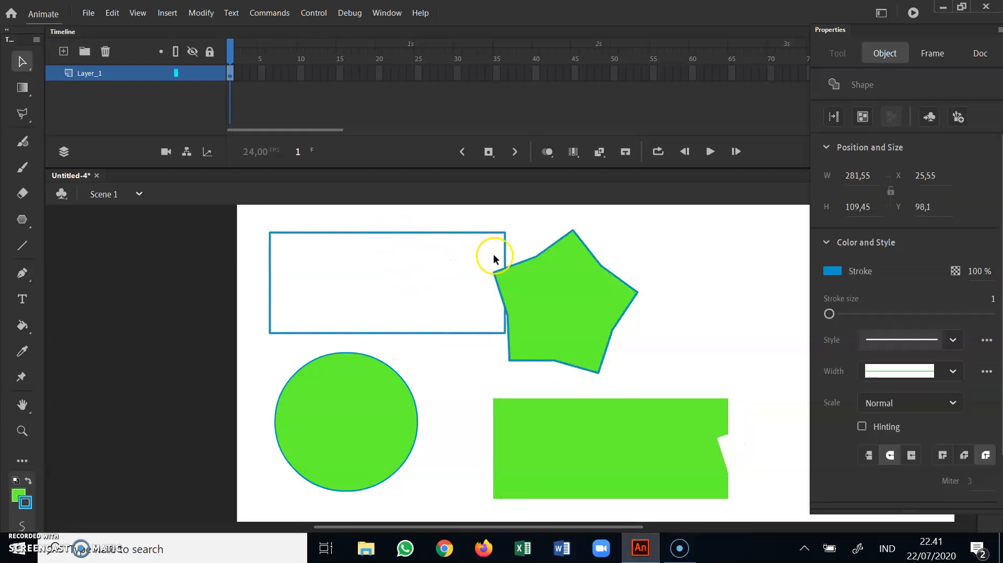
pyautogui.moveTo(439, 238); pyautogui.dragTo(609, 216)
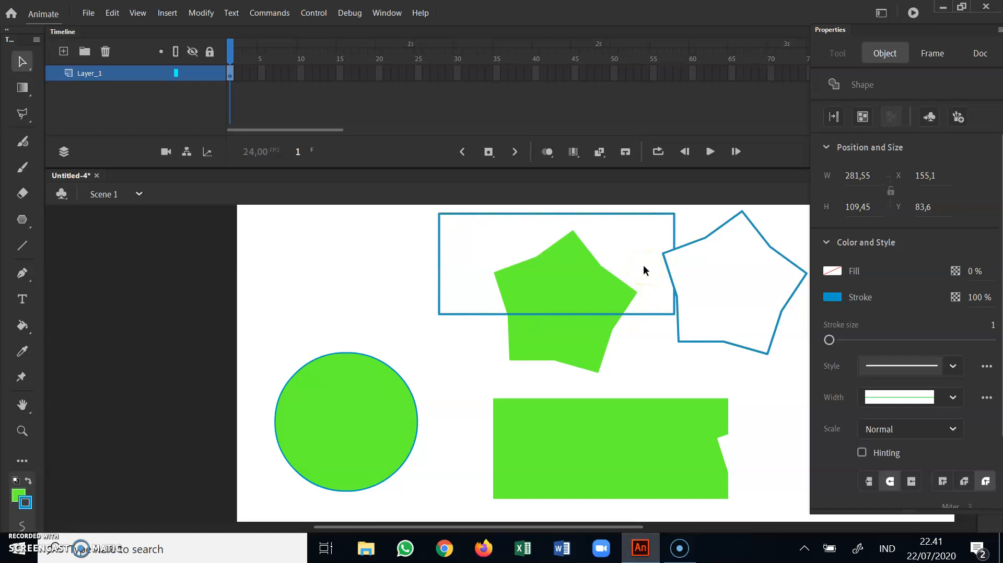
pyautogui.press('Delete')
pyautogui.click(359, 306)
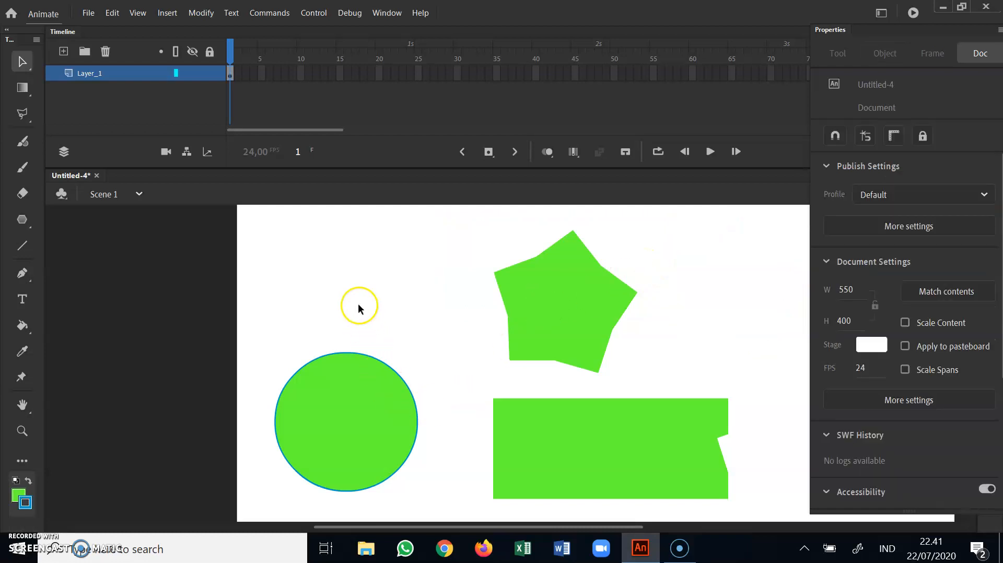
# - Move the circle's green fill up out of its blue outline and delete the outline
pyautogui.moveTo(365, 395); pyautogui.dragTo(358, 264)
pyautogui.click(439, 350)
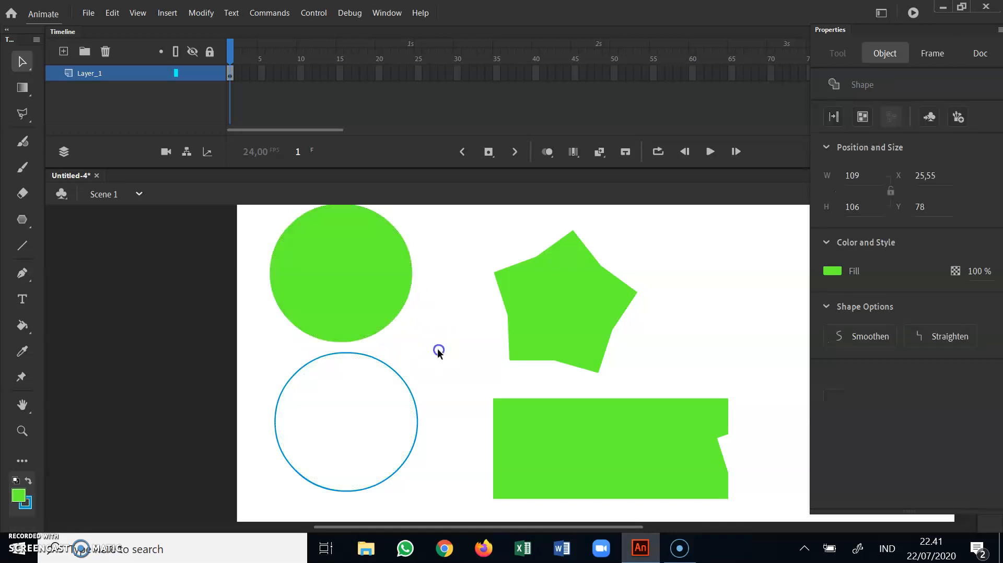
pyautogui.click(394, 372)
pyautogui.moveTo(397, 375)
pyautogui.mouseDown()
pyautogui.moveTo(458, 392)
pyautogui.moveTo(423, 381)
pyautogui.moveTo(402, 392)
pyautogui.mouseUp()
pyautogui.moveTo(391, 318); pyautogui.dragTo(427, 332)
pyautogui.click(396, 387)
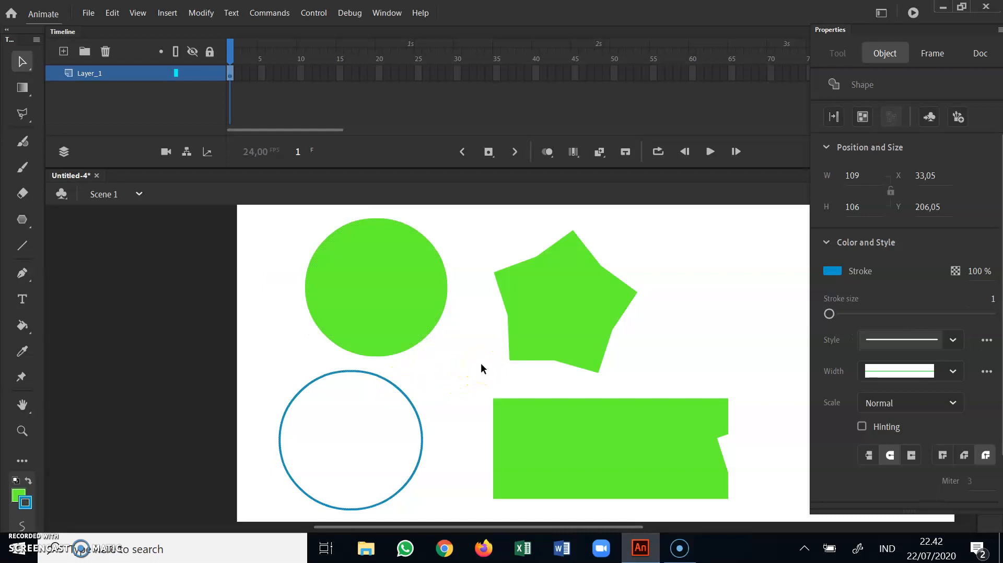
pyautogui.press('Delete')
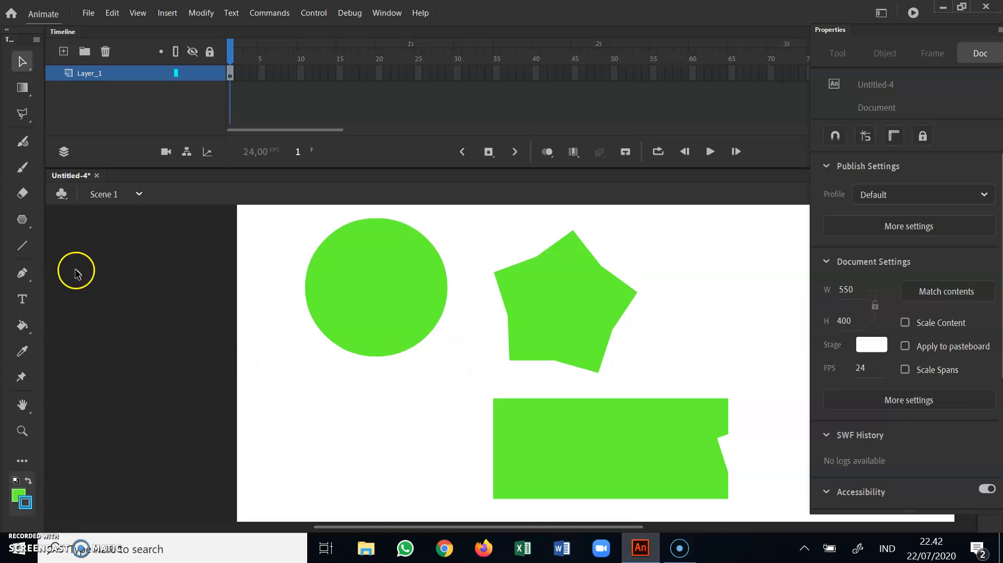
# - Set the Rectangle tool's fill colour to violet-blue and its stroke colour to red
pyautogui.click(30, 222)
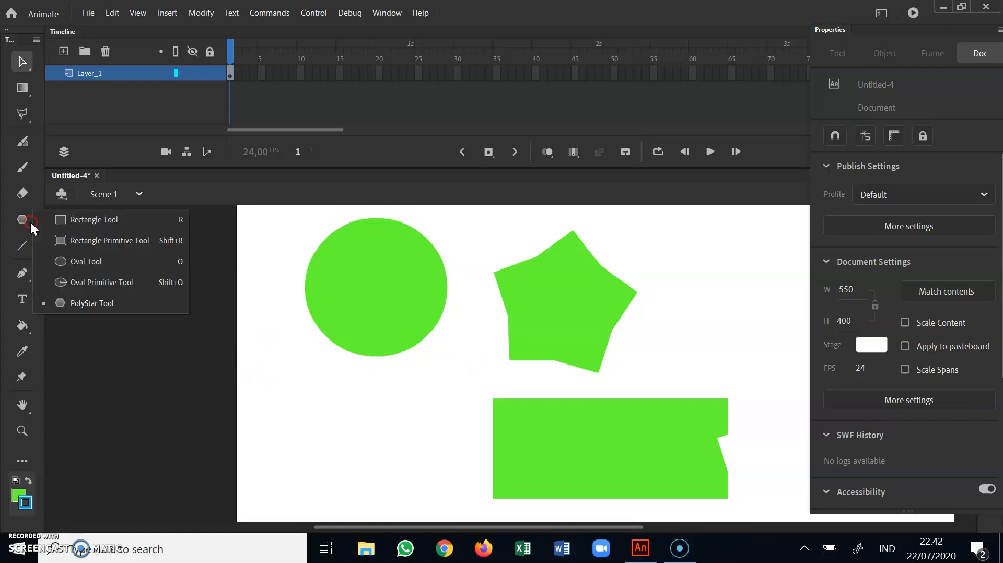
pyautogui.click(90, 223)
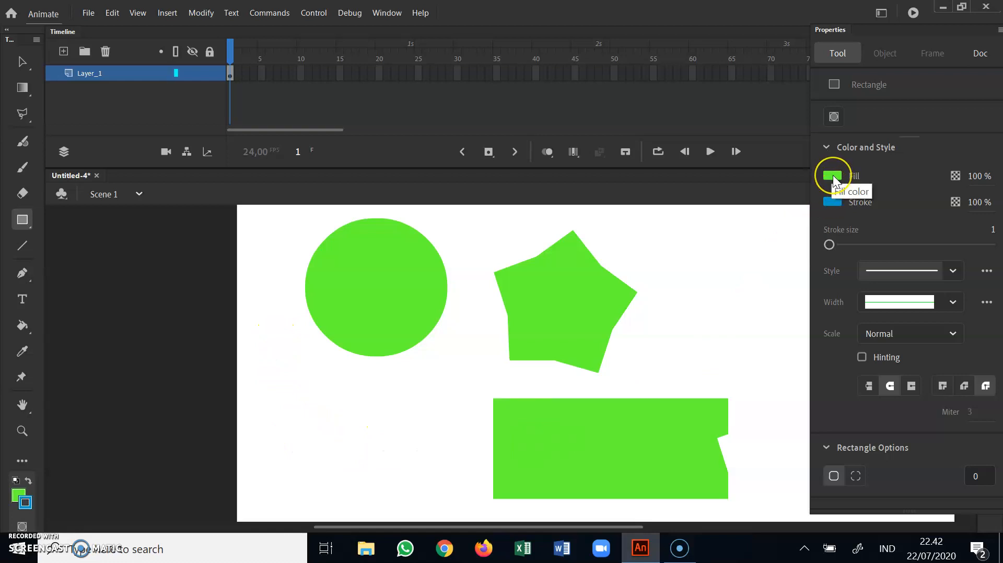
pyautogui.click(840, 200)
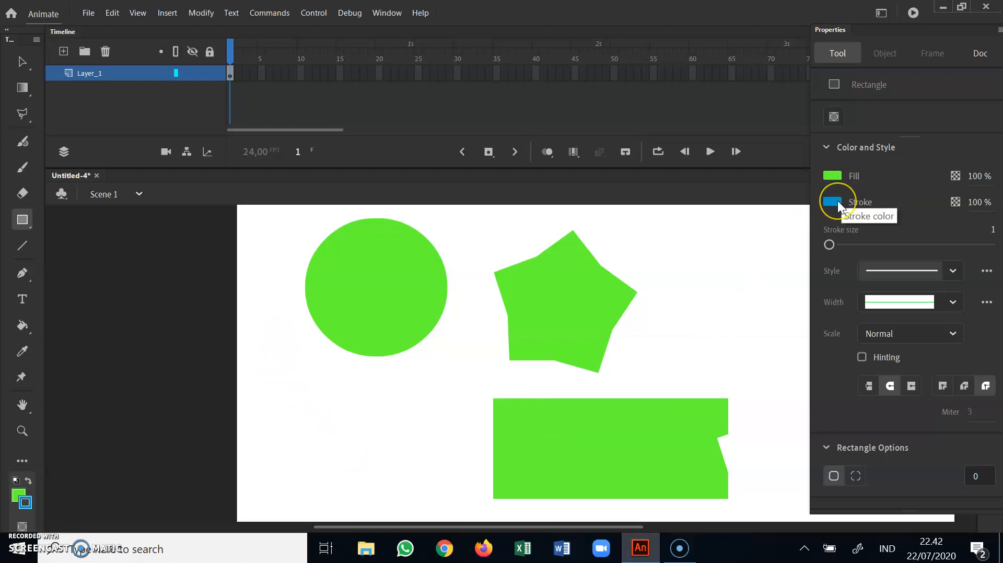
pyautogui.click(832, 177)
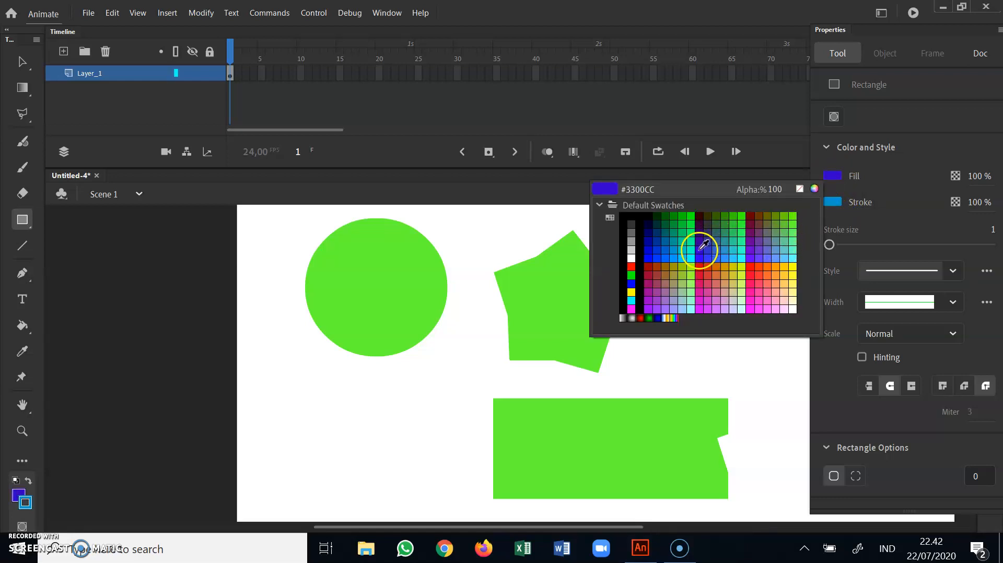
pyautogui.click(702, 250)
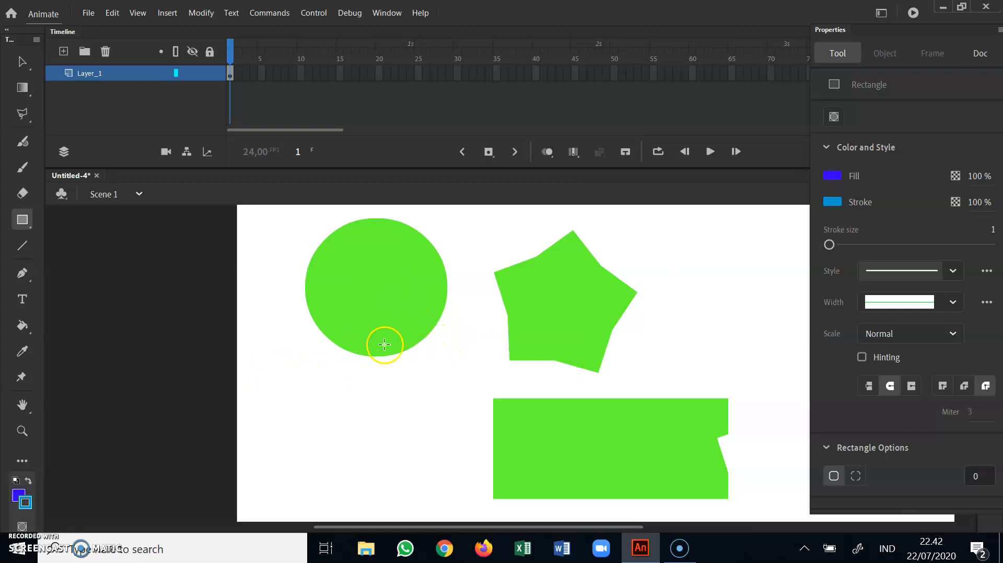
pyautogui.click(832, 203)
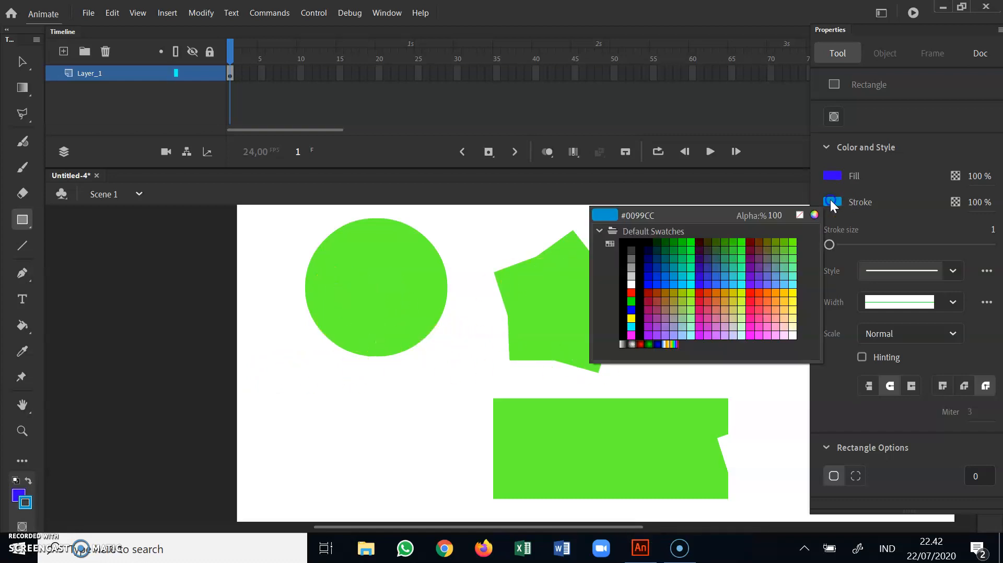
pyautogui.click(632, 294)
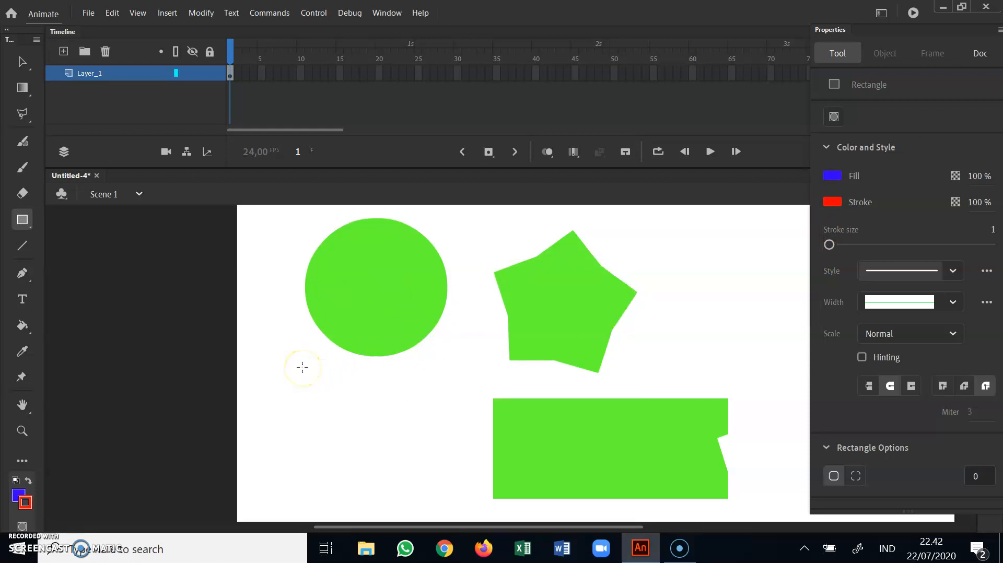
# - Draw a violet-blue rectangle with a solid red stroke of size 2 just below the green circle
pyautogui.click(951, 271)
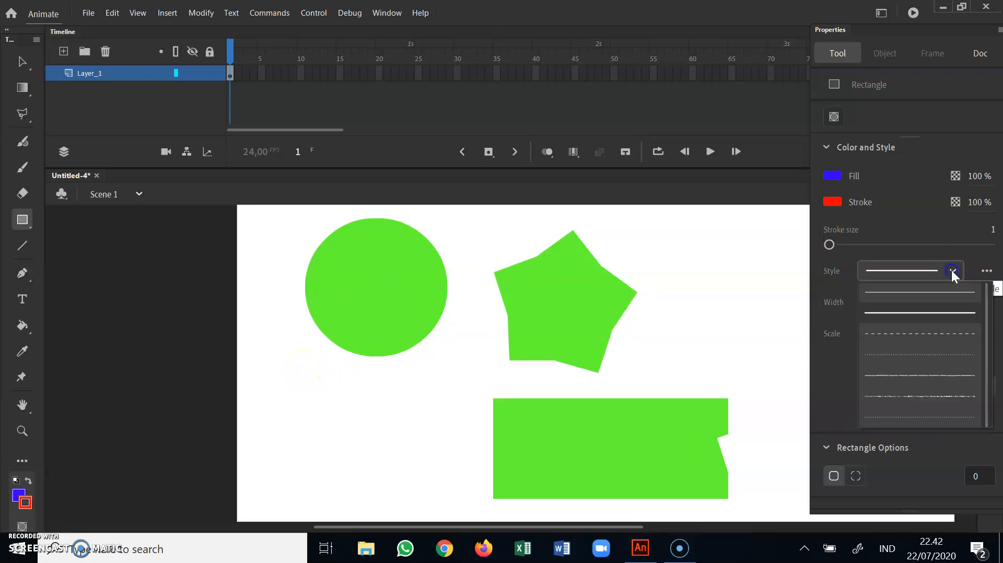
pyautogui.click(846, 231)
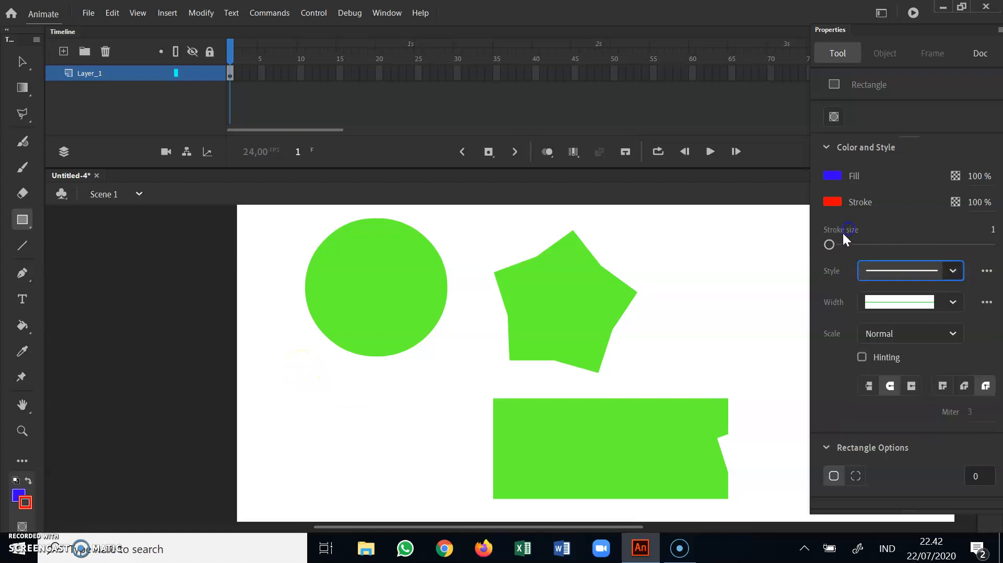
pyautogui.moveTo(831, 243); pyautogui.dragTo(832, 243)
pyautogui.click(956, 271)
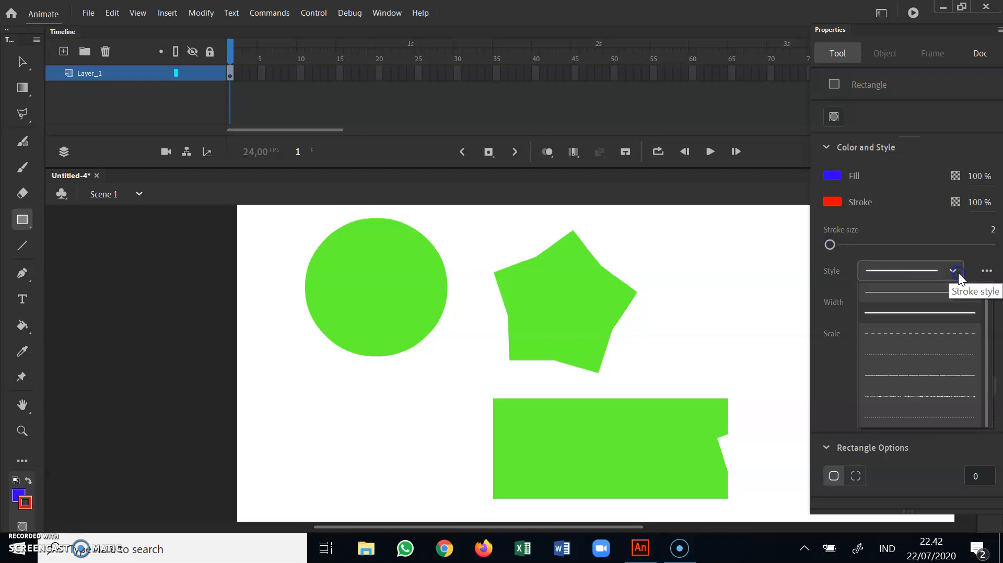
pyautogui.click(952, 312)
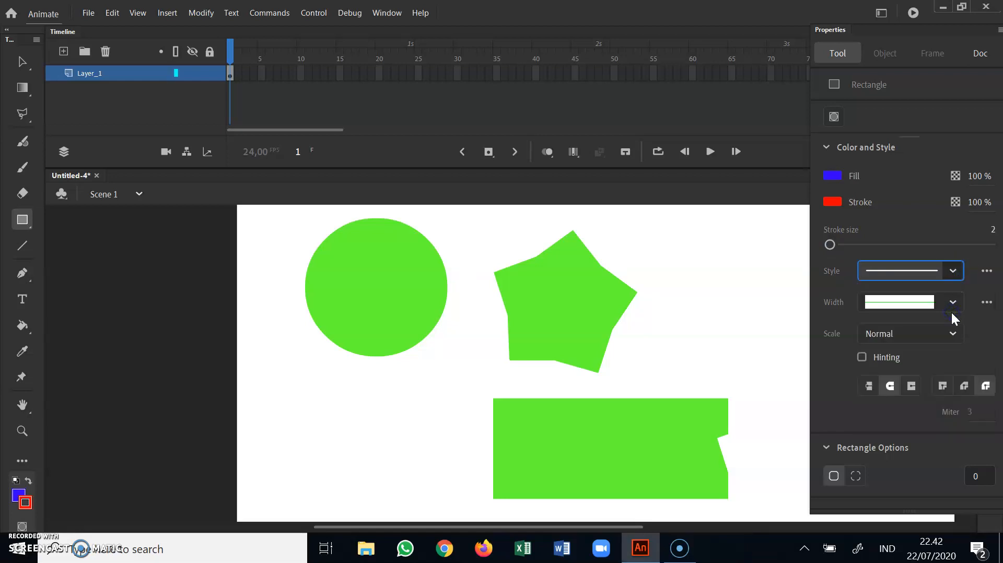
pyautogui.moveTo(271, 359)
pyautogui.mouseDown()
pyautogui.moveTo(338, 434)
pyautogui.moveTo(421, 448)
pyautogui.moveTo(421, 472)
pyautogui.mouseUp()
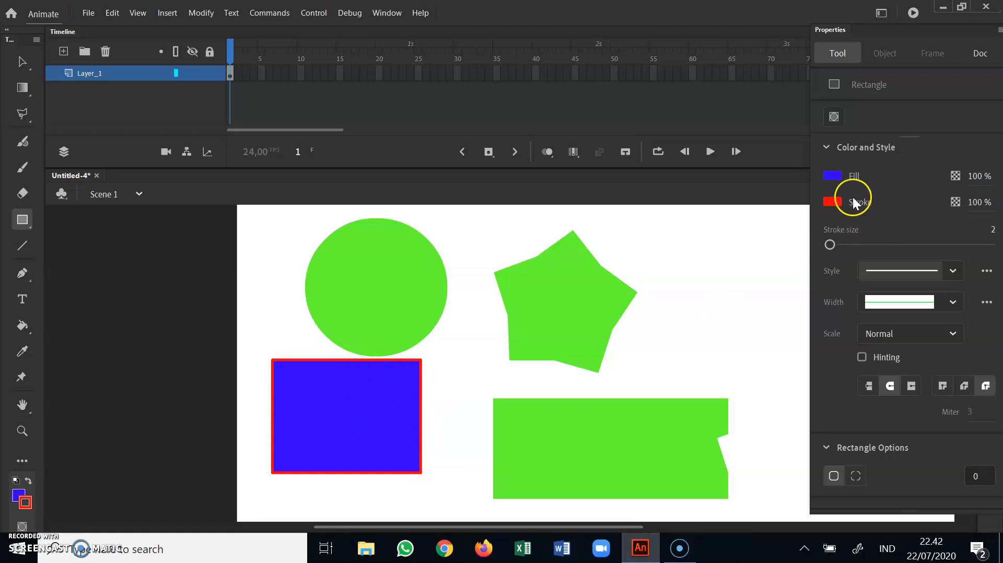
pyautogui.click(235, 332)
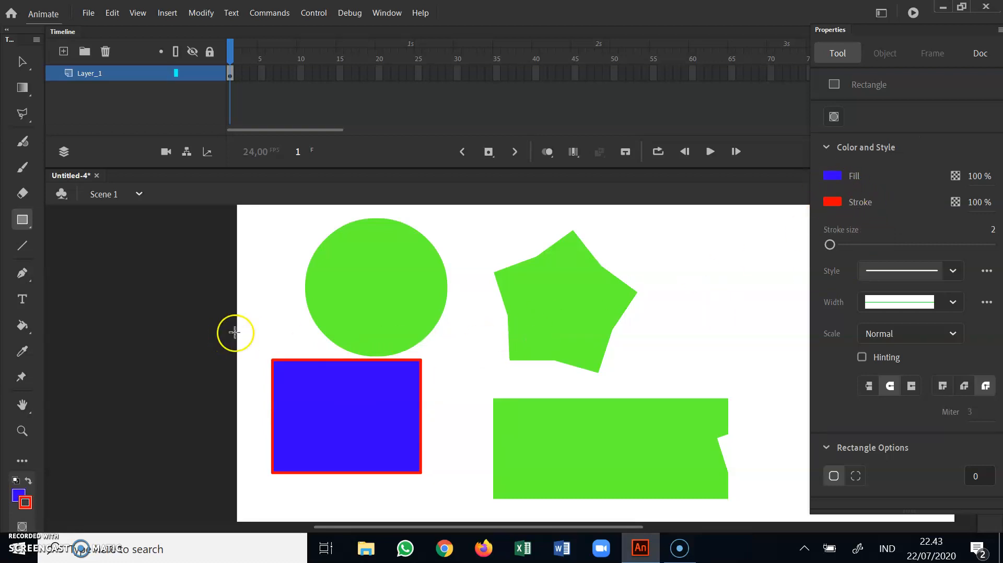
# - Delete the blue rectangle's entire red outline and move its fill down and slightly left, away from the circle
pyautogui.click(22, 61)
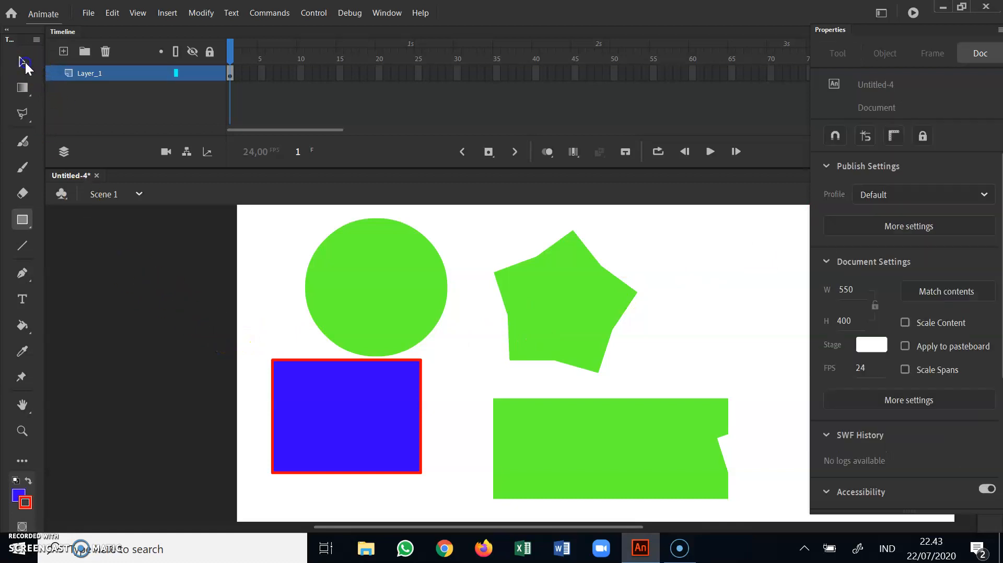
pyautogui.click(397, 360)
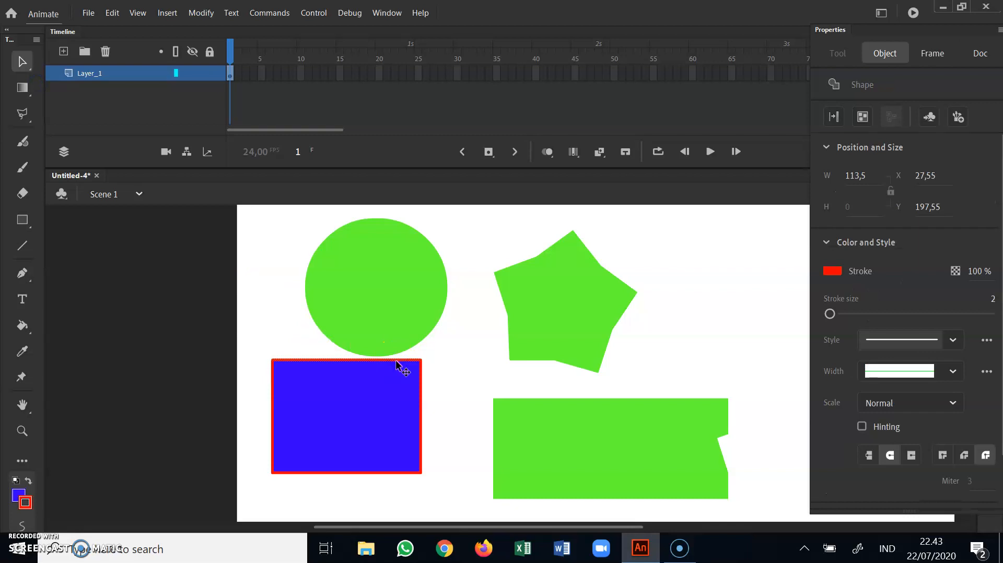
pyautogui.click(397, 360)
pyautogui.click(819, 285)
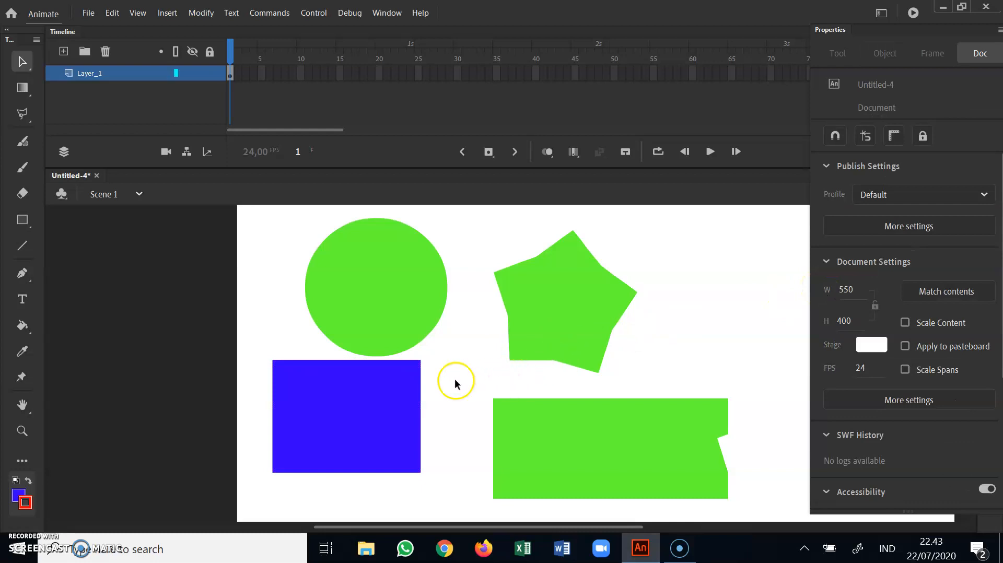
pyautogui.moveTo(381, 396); pyautogui.dragTo(368, 436)
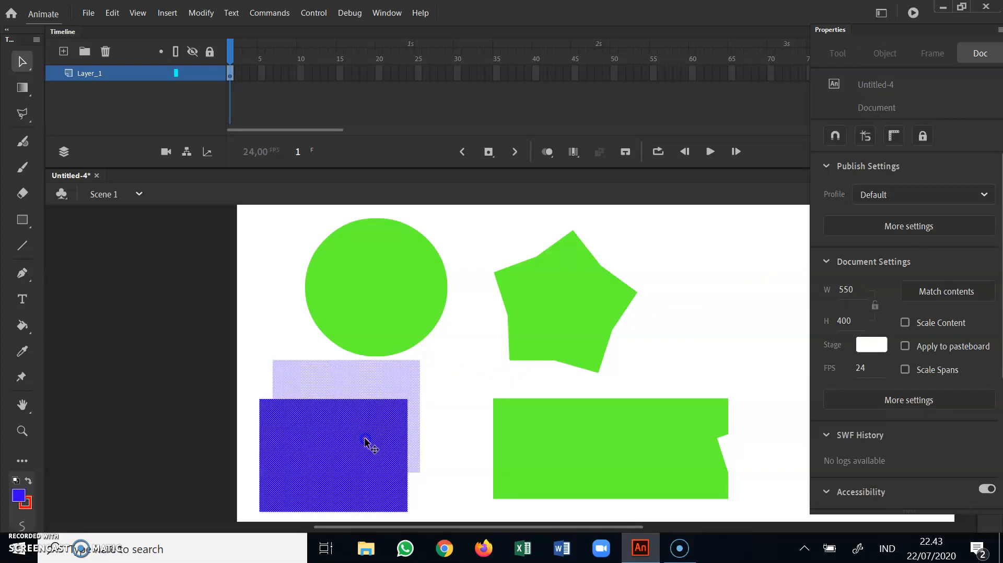
pyautogui.click(432, 380)
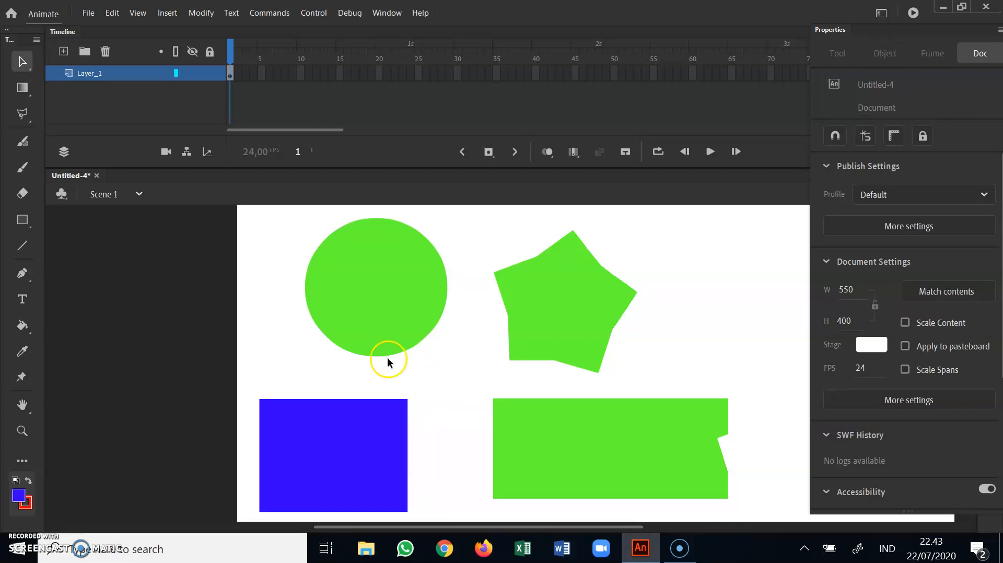
# - Draw a nearly horizontal dashed red line with stroke size 3 between the upper and lower shapes using the Line tool
pyautogui.click(20, 243)
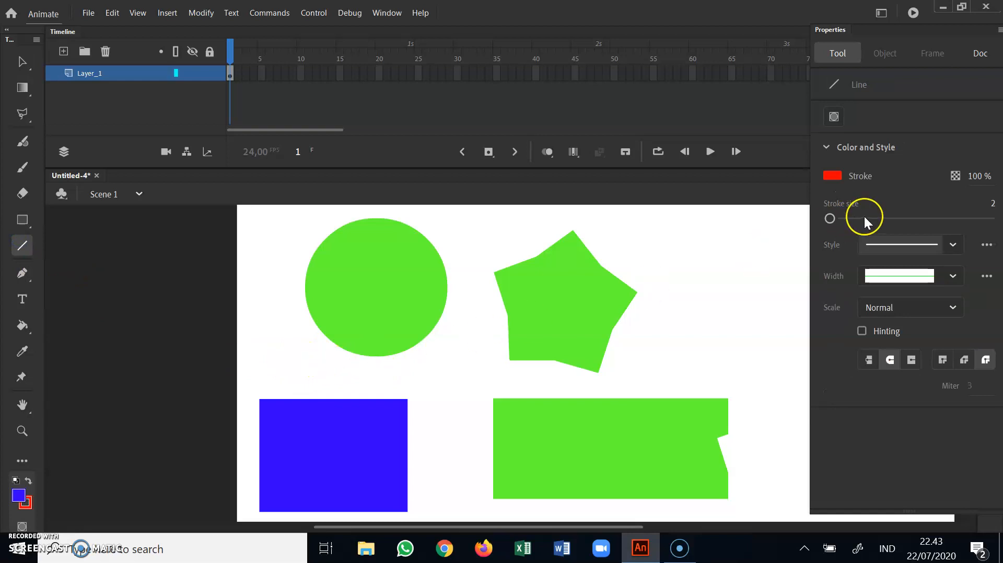
pyautogui.click(835, 175)
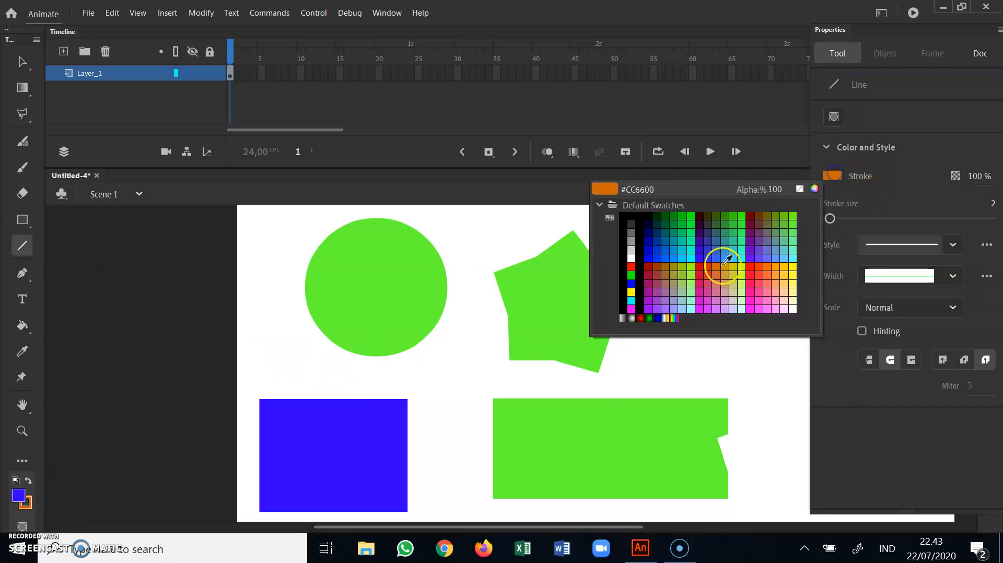
pyautogui.click(631, 267)
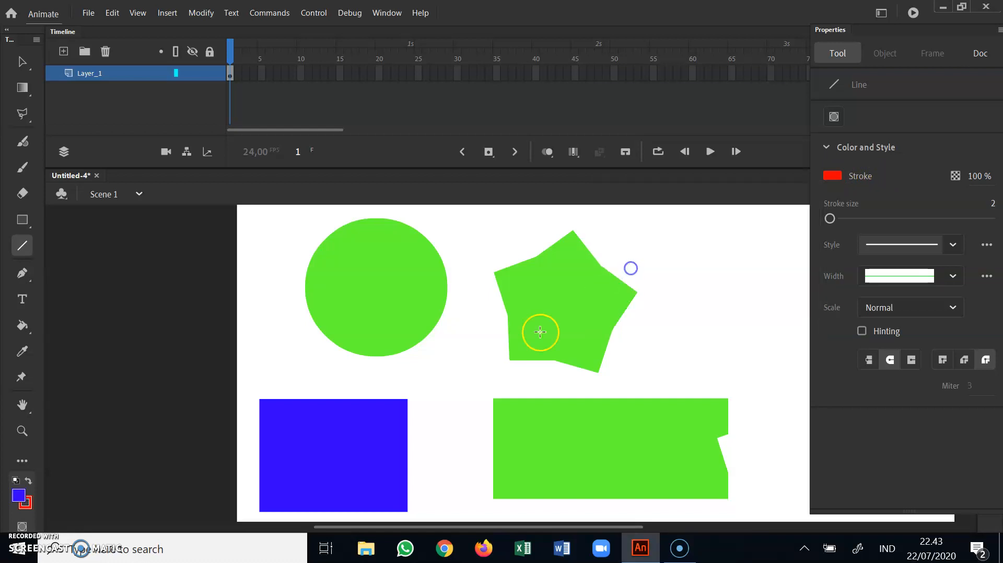
pyautogui.moveTo(837, 220); pyautogui.dragTo(836, 221)
pyautogui.click(883, 240)
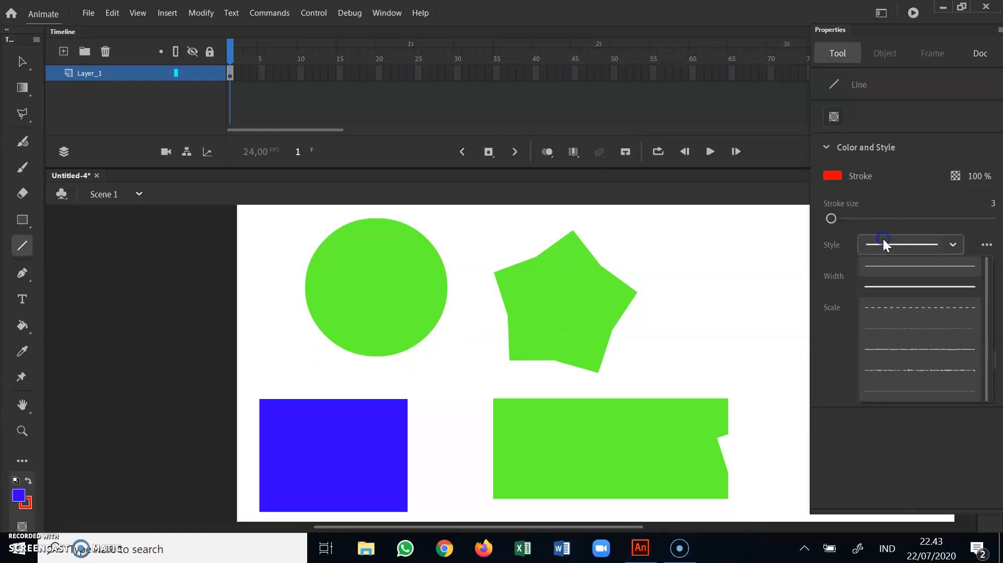
pyautogui.click(899, 306)
pyautogui.moveTo(312, 374); pyautogui.dragTo(707, 381)
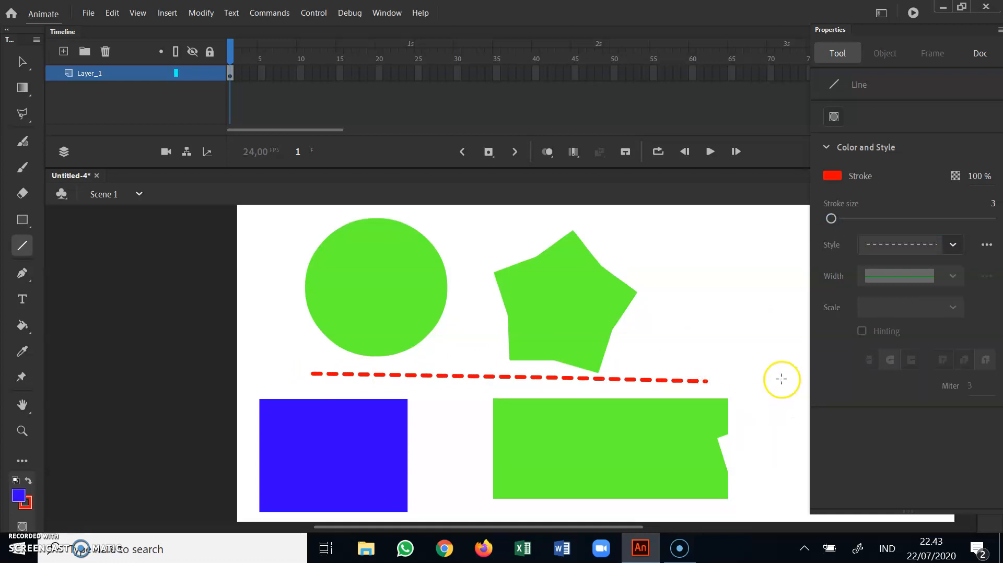
# - Bend the dashed red line upward into an arc and pull its anchor points near the circle and star with the Subselection tool
pyautogui.click(23, 63)
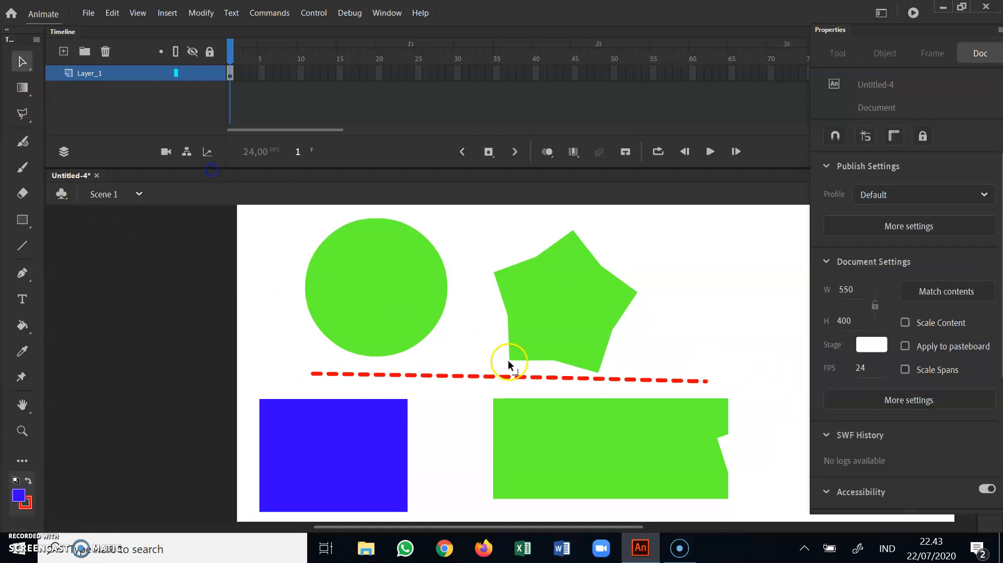
pyautogui.moveTo(503, 376); pyautogui.dragTo(512, 297)
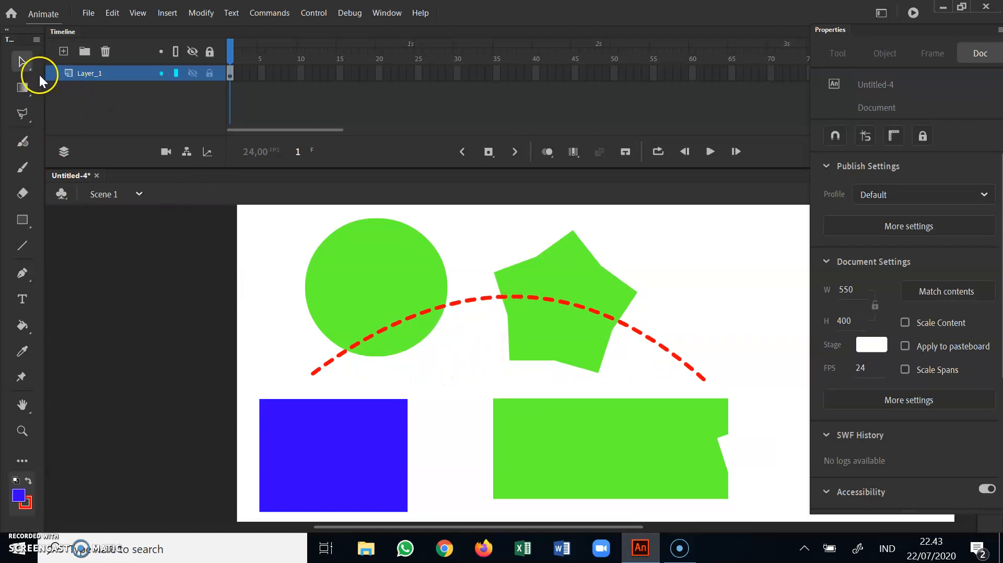
pyautogui.click(26, 67)
pyautogui.click(54, 84)
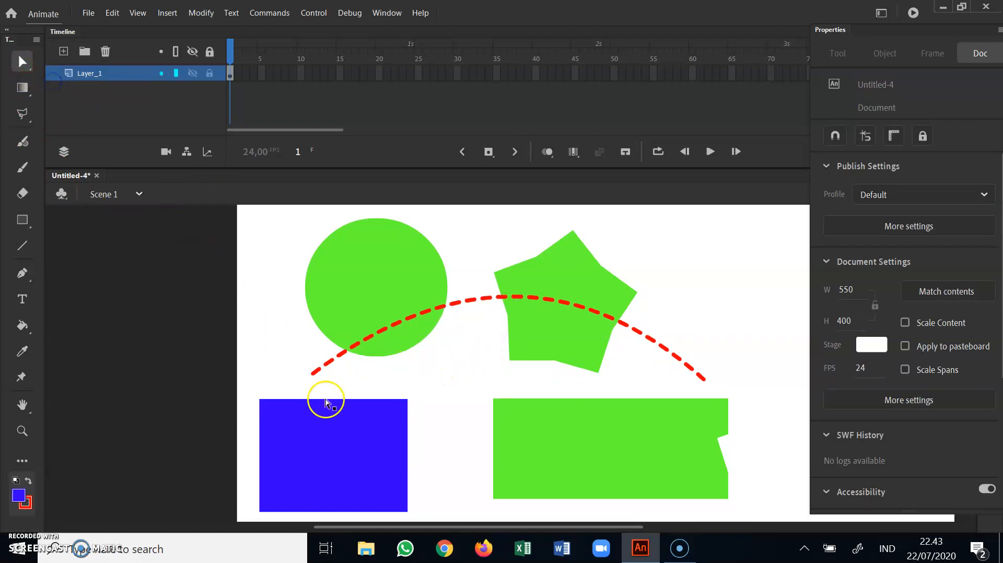
pyautogui.click(316, 373)
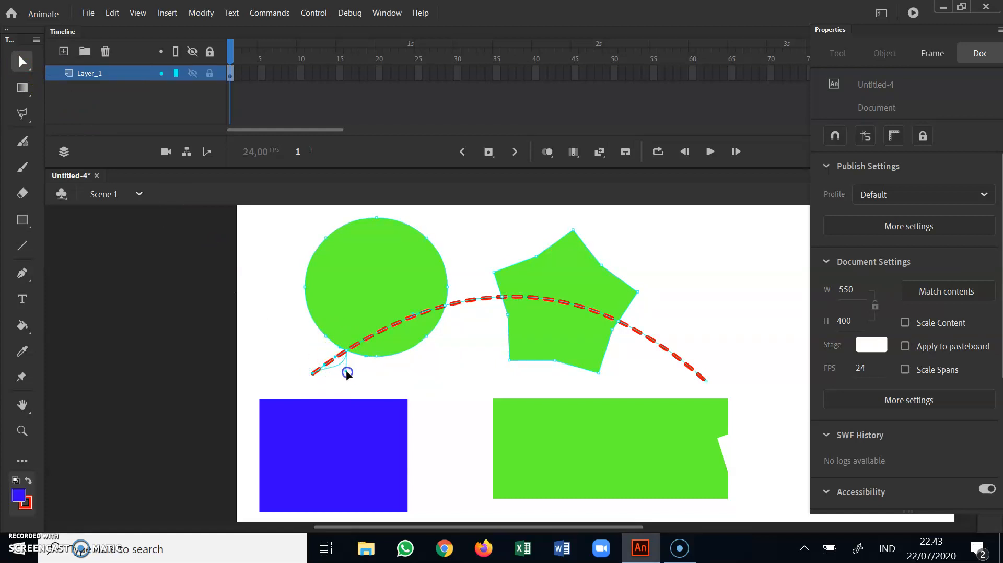
pyautogui.moveTo(361, 396); pyautogui.dragTo(361, 395)
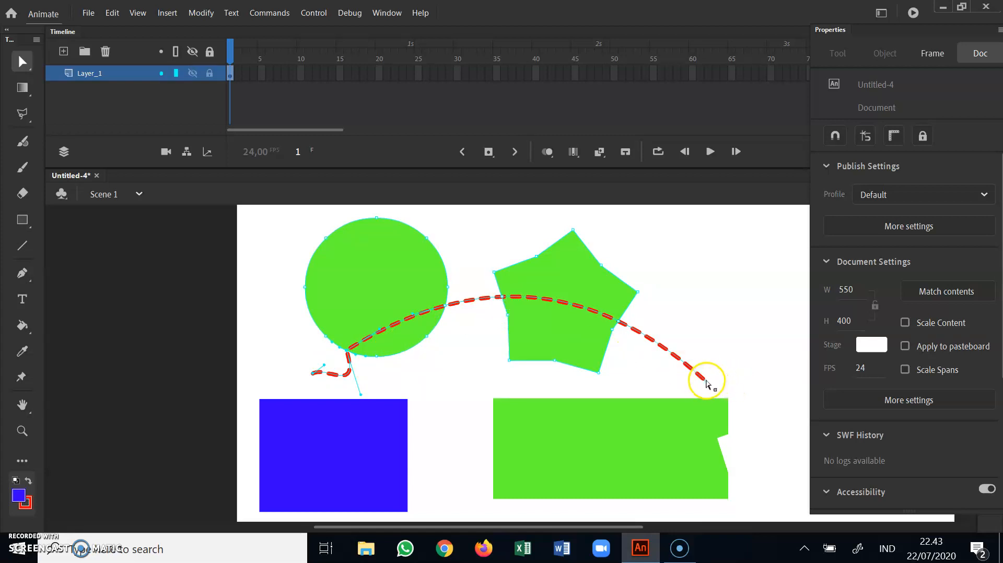
pyautogui.moveTo(619, 325); pyautogui.dragTo(602, 374)
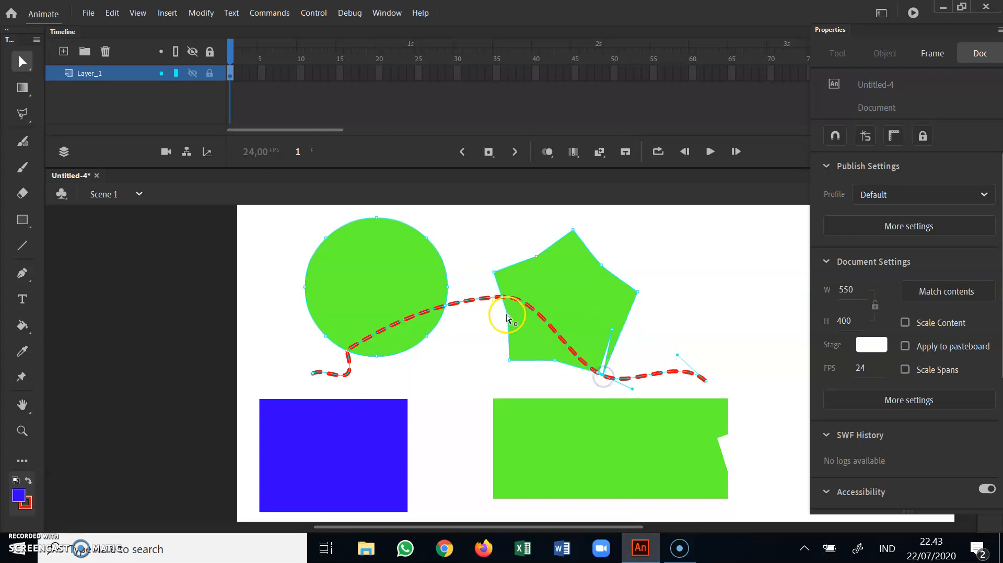
pyautogui.click(556, 282)
pyautogui.click(506, 317)
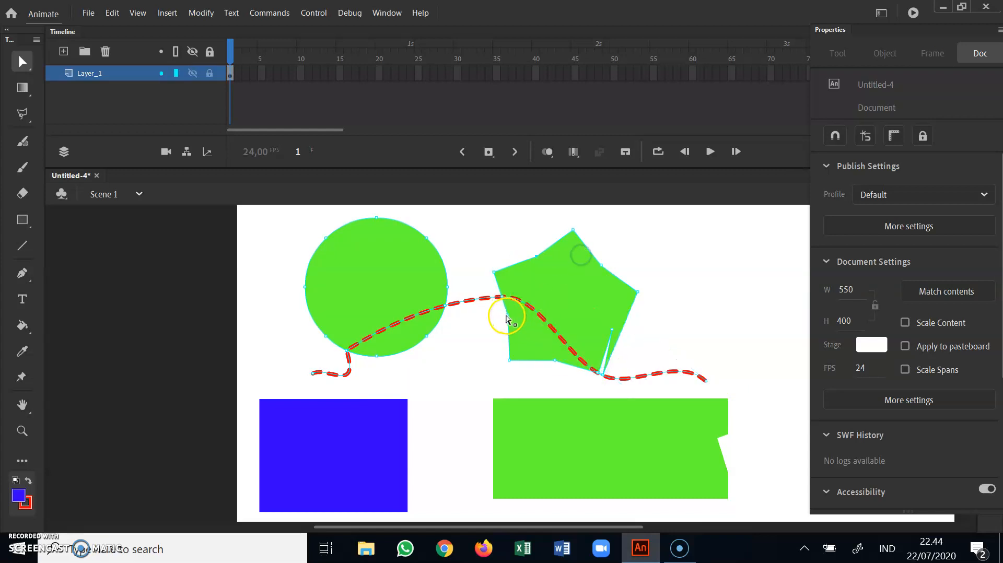
pyautogui.click(447, 303)
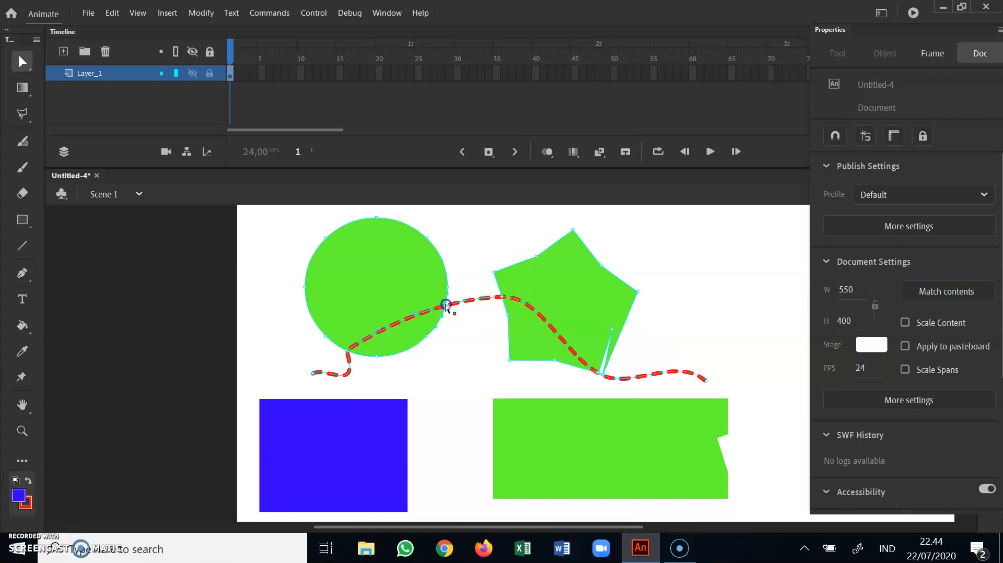
pyautogui.click(470, 352)
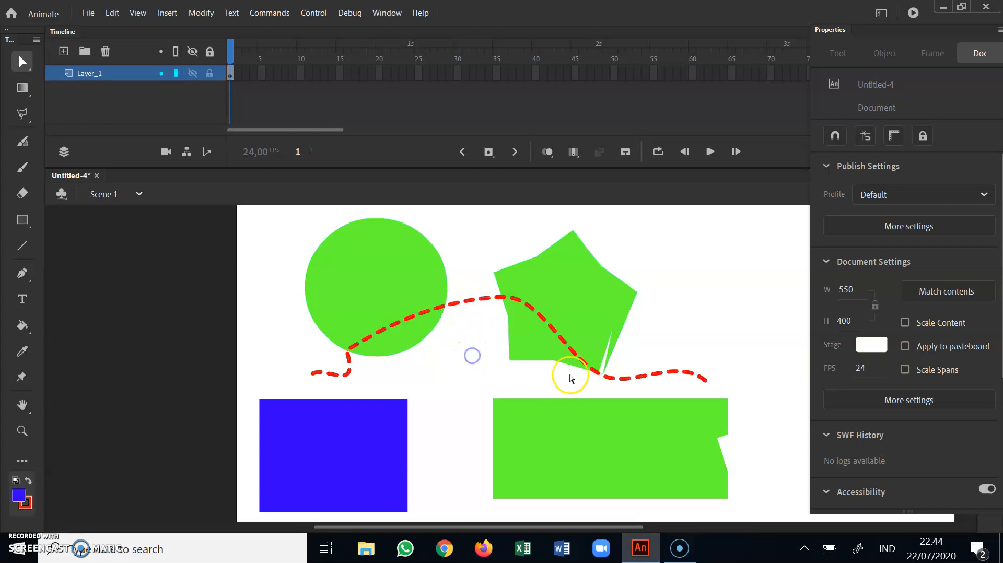
pyautogui.click(617, 382)
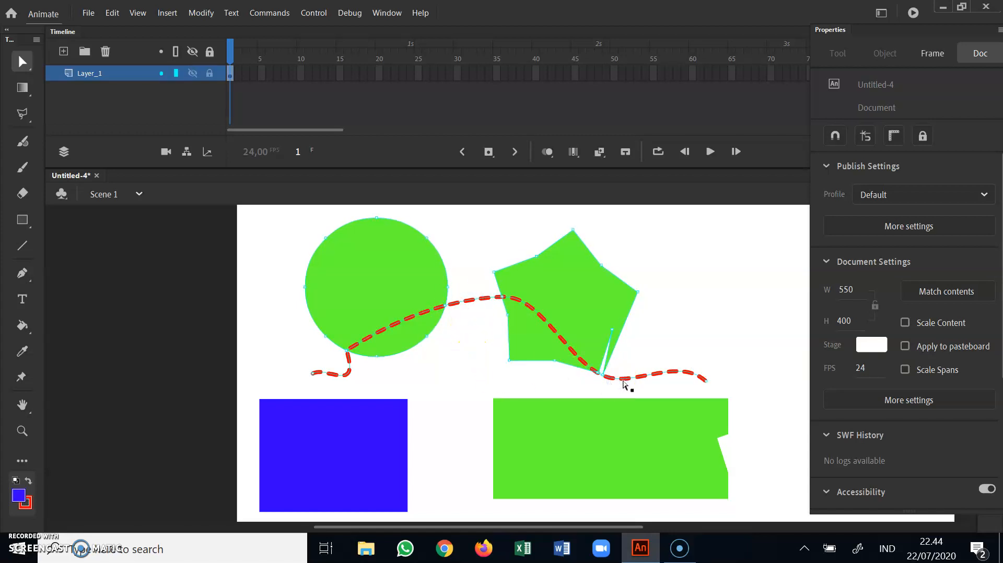
pyautogui.click(622, 428)
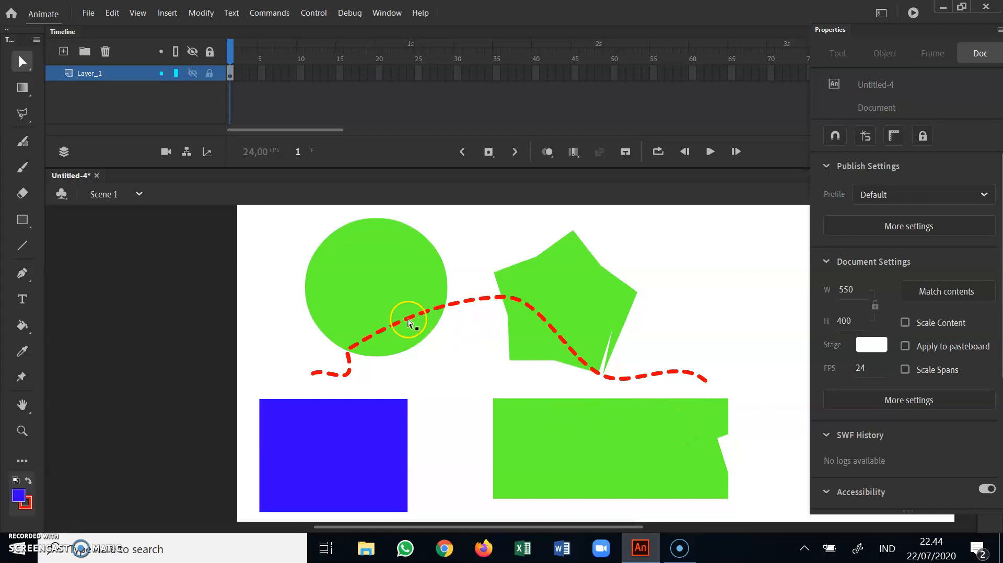
# - Pull one anchor point inward on each of the circle, the star and the blue rectangle using the Subselection tool
pyautogui.click(384, 332)
pyautogui.moveTo(427, 340); pyautogui.dragTo(385, 289)
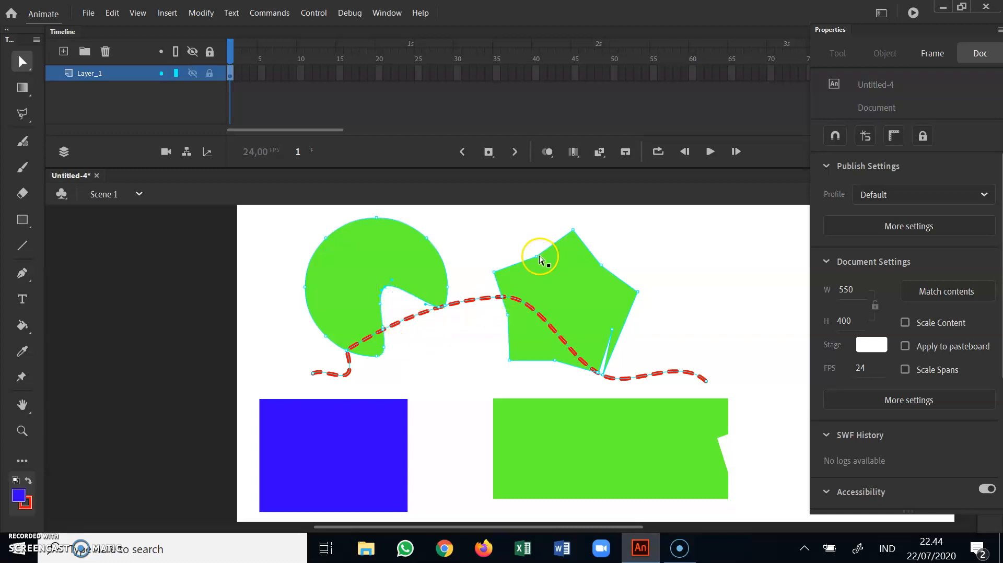
pyautogui.moveTo(562, 301); pyautogui.dragTo(562, 300)
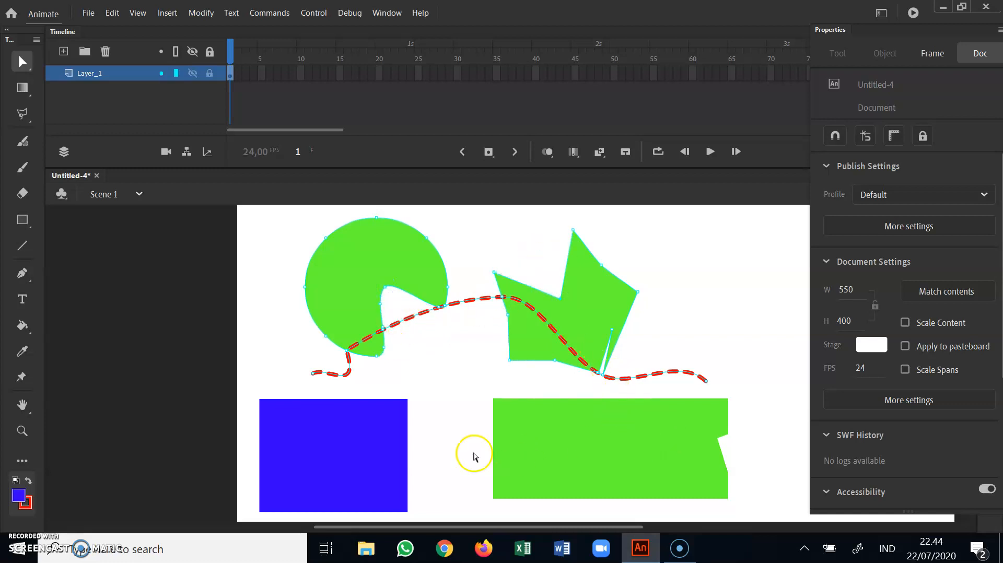
pyautogui.moveTo(408, 399); pyautogui.dragTo(363, 451)
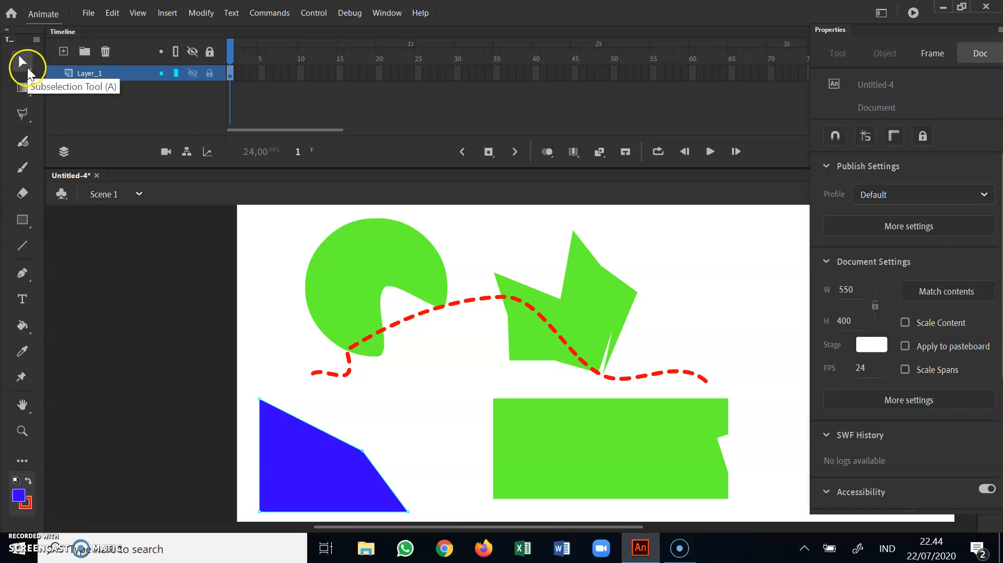
# - Select everything on the stage and delete it
pyautogui.click(230, 309)
pyautogui.hotkey('ctrl', 'a')
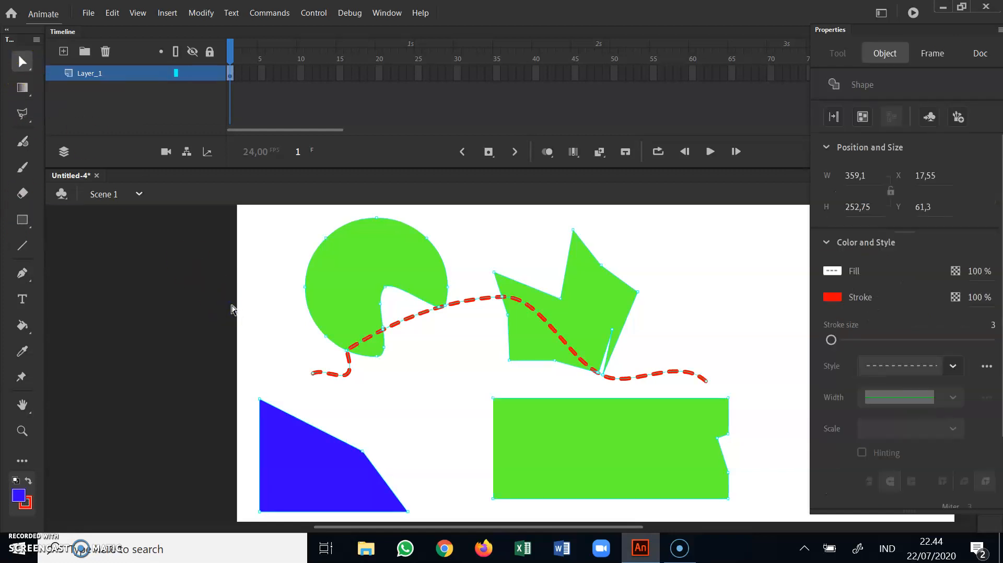
pyautogui.press('Delete')
# - Try drawing a curved dashed red path in the upper-left area of the stage with the Pen tool
pyautogui.click(21, 276)
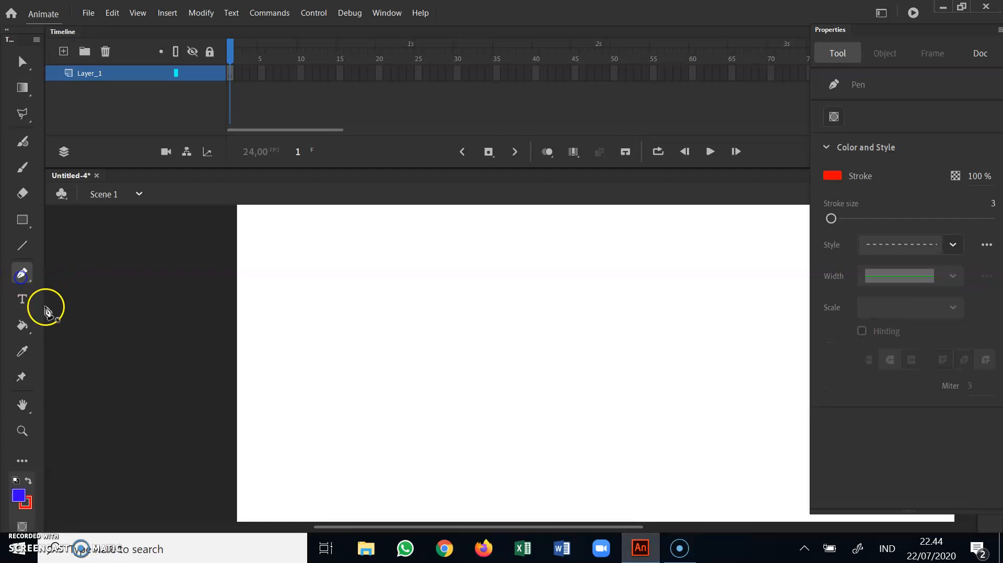
pyautogui.click(22, 273)
pyautogui.click(79, 272)
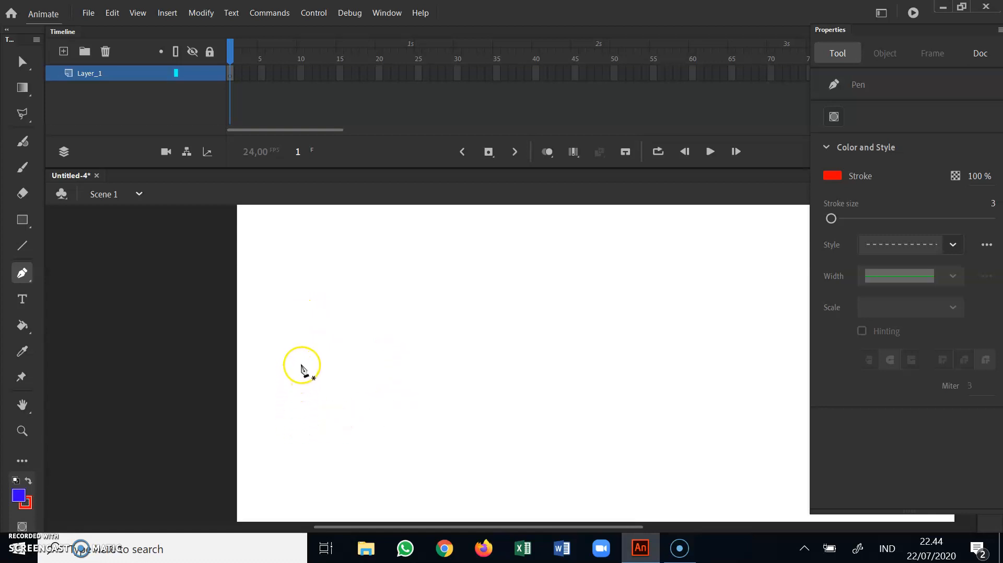
pyautogui.moveTo(285, 338); pyautogui.dragTo(361, 306)
pyautogui.moveTo(361, 305); pyautogui.dragTo(411, 361)
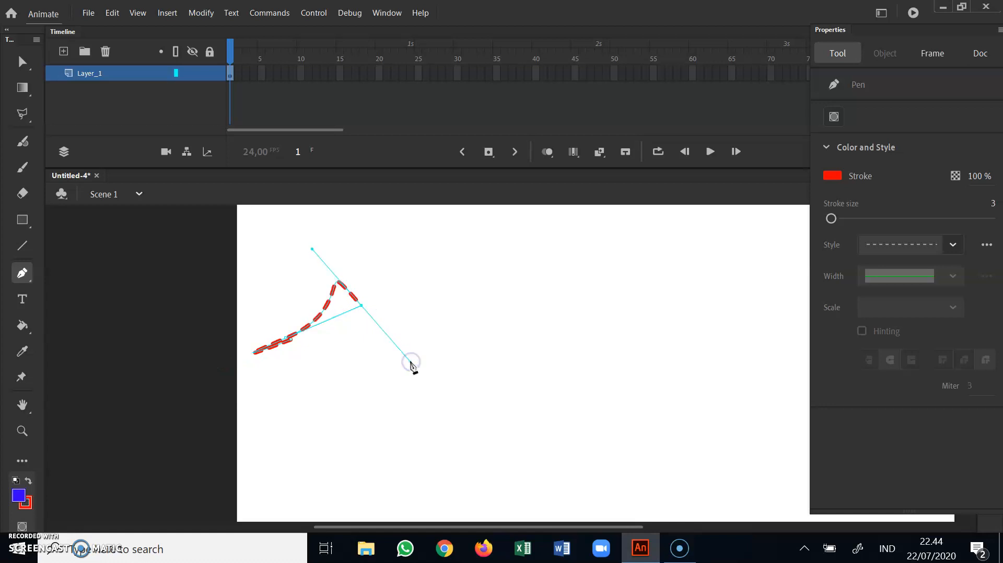
# - Set the Pen tool's stroke style to the thin hairline and undo the dashed pen path
pyautogui.click(897, 246)
pyautogui.click(900, 263)
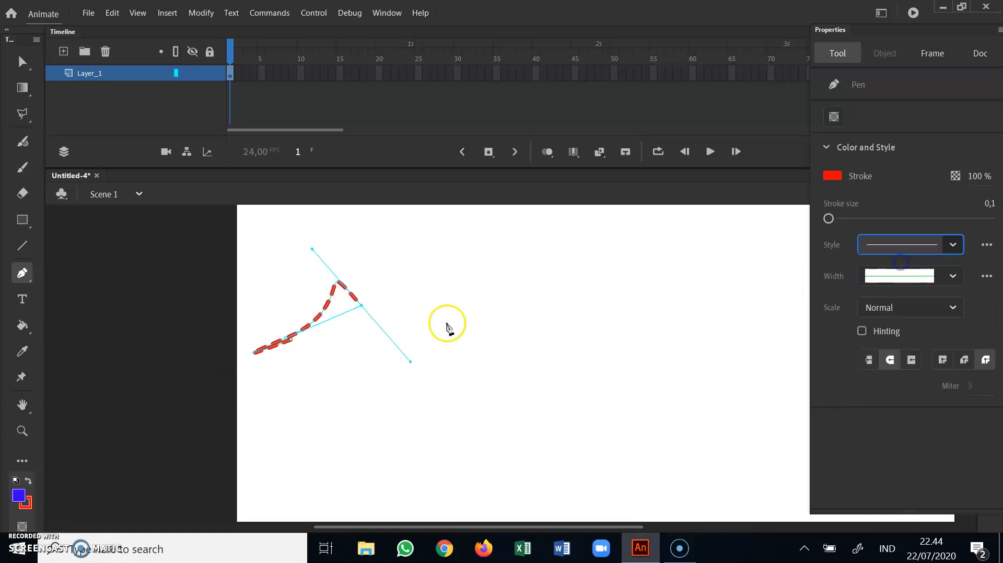
pyautogui.hotkey('ctrl', 'z')
pyautogui.hotkey('ctrl', 'z')
pyautogui.hotkey('ctrl', 'z')
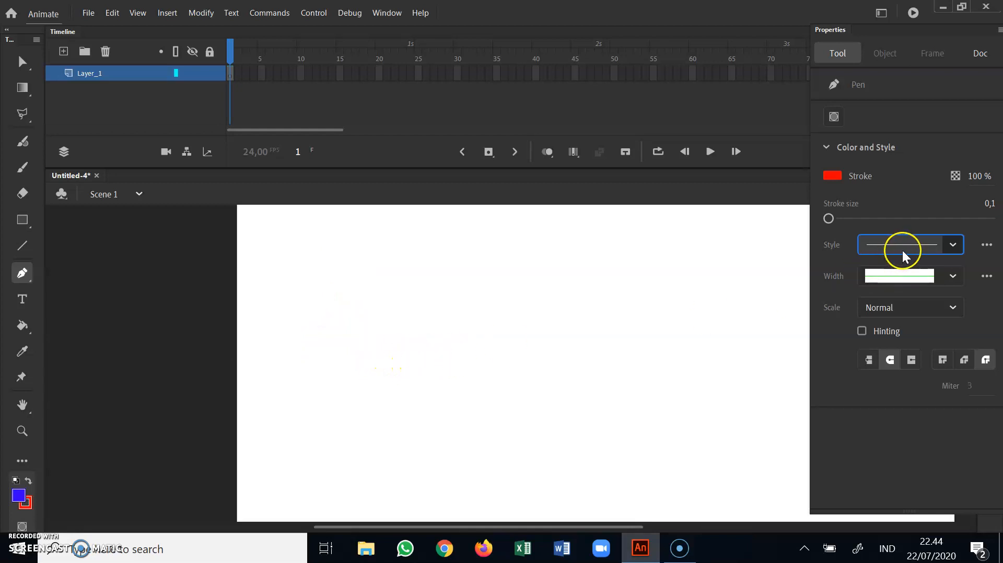